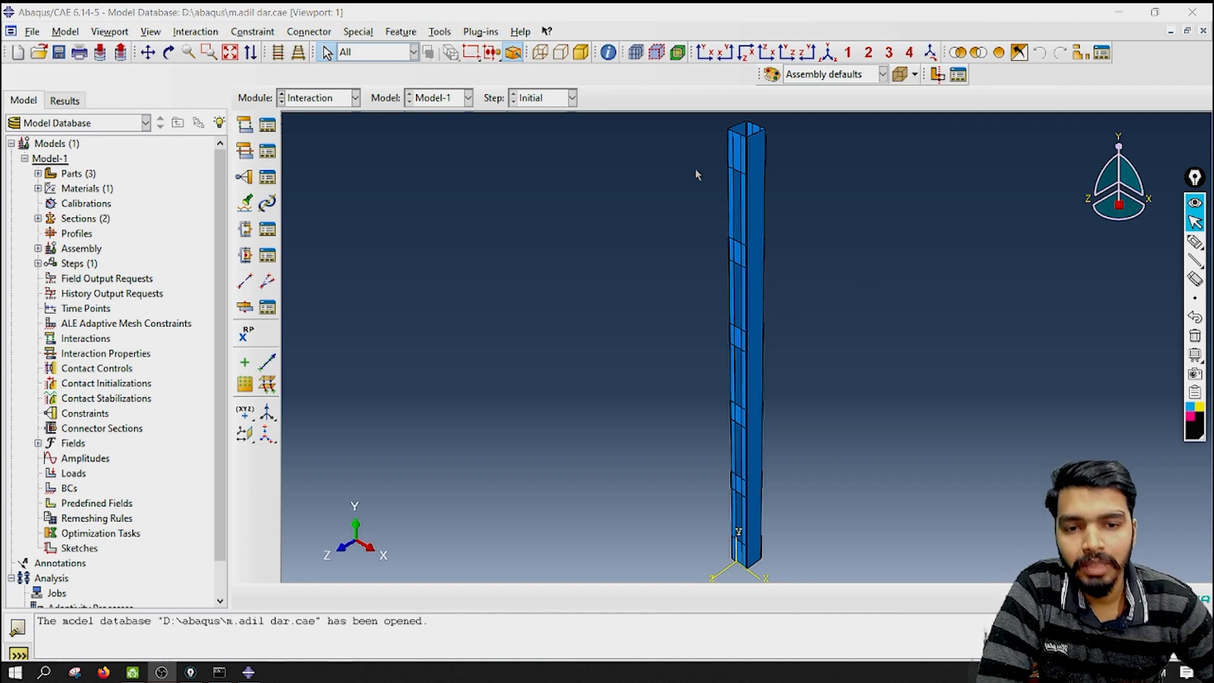
click(244, 125)
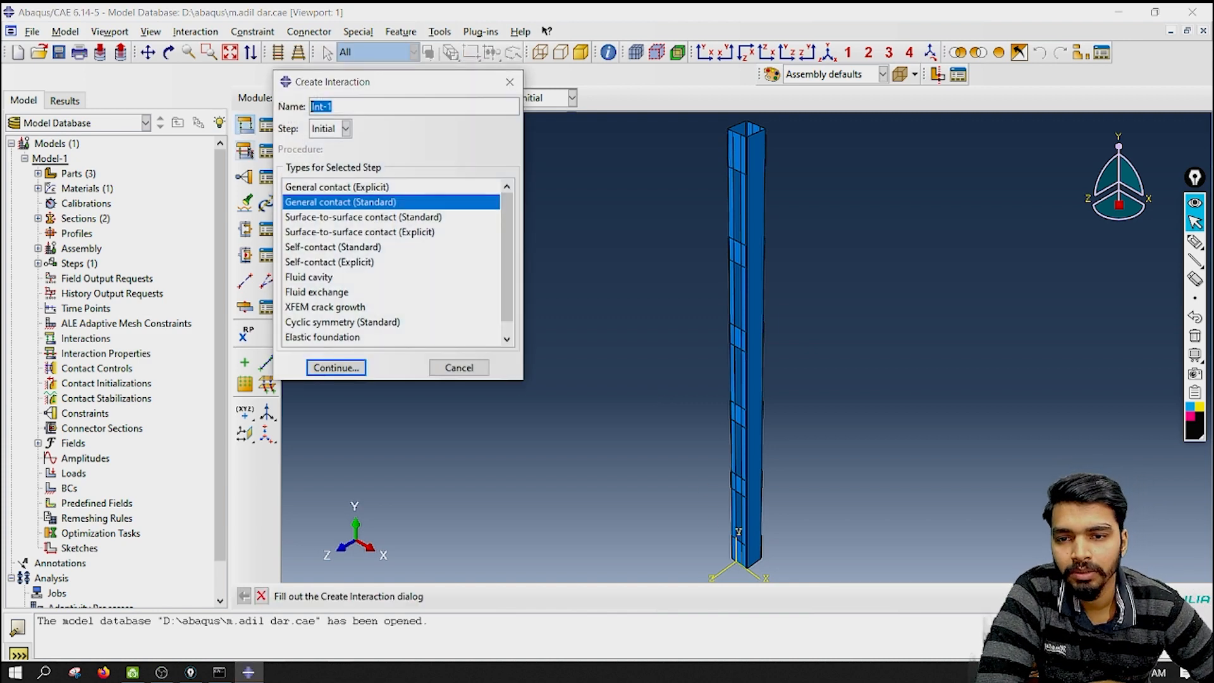
click(508, 79)
click(245, 151)
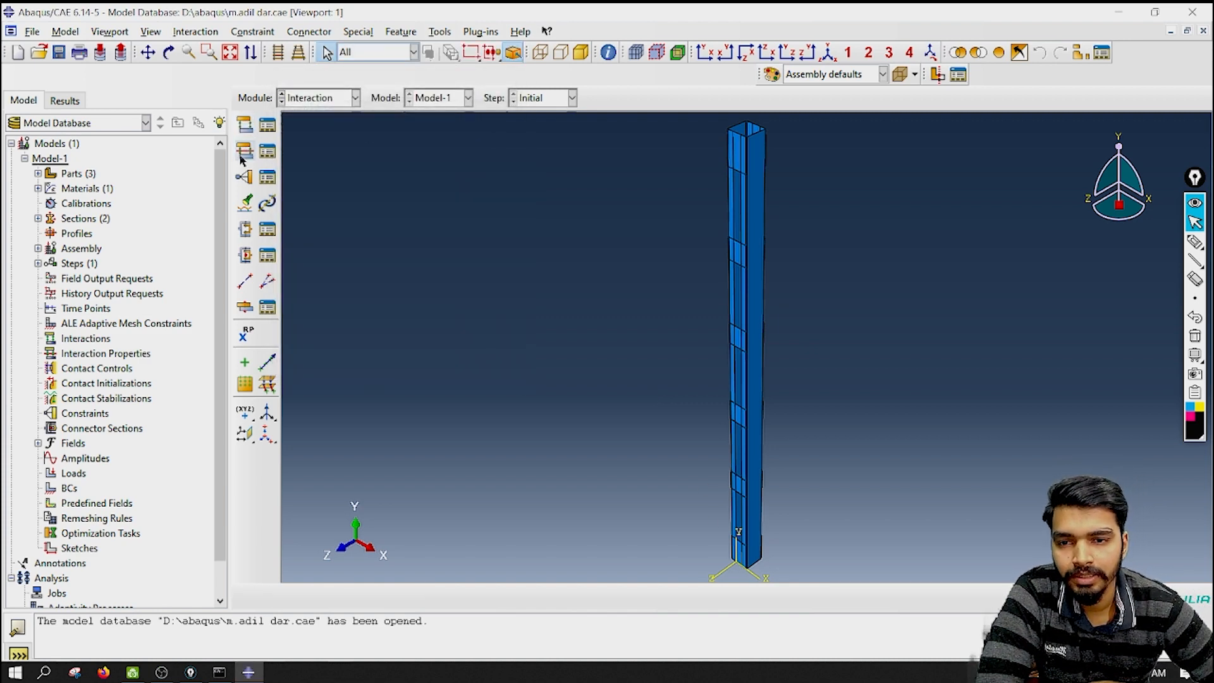
click(614, 99)
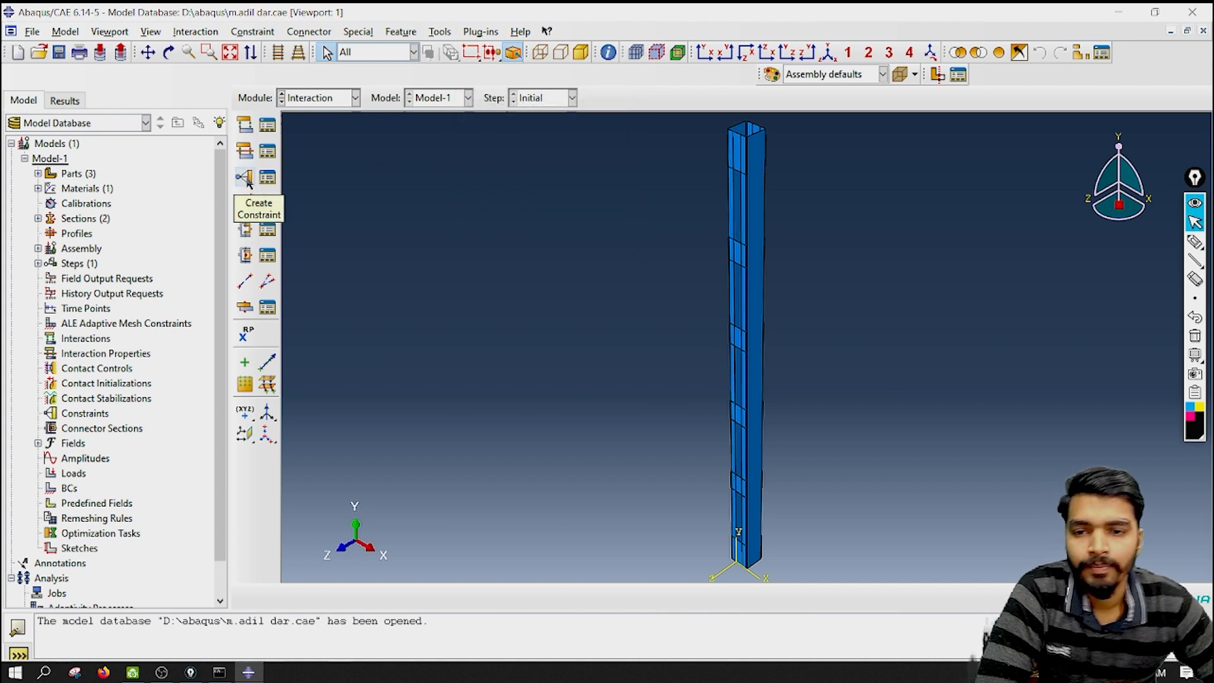
Start a new interaction property of type Contact, keeping the name IntProp-1.
scroll(731, 229, up, 3)
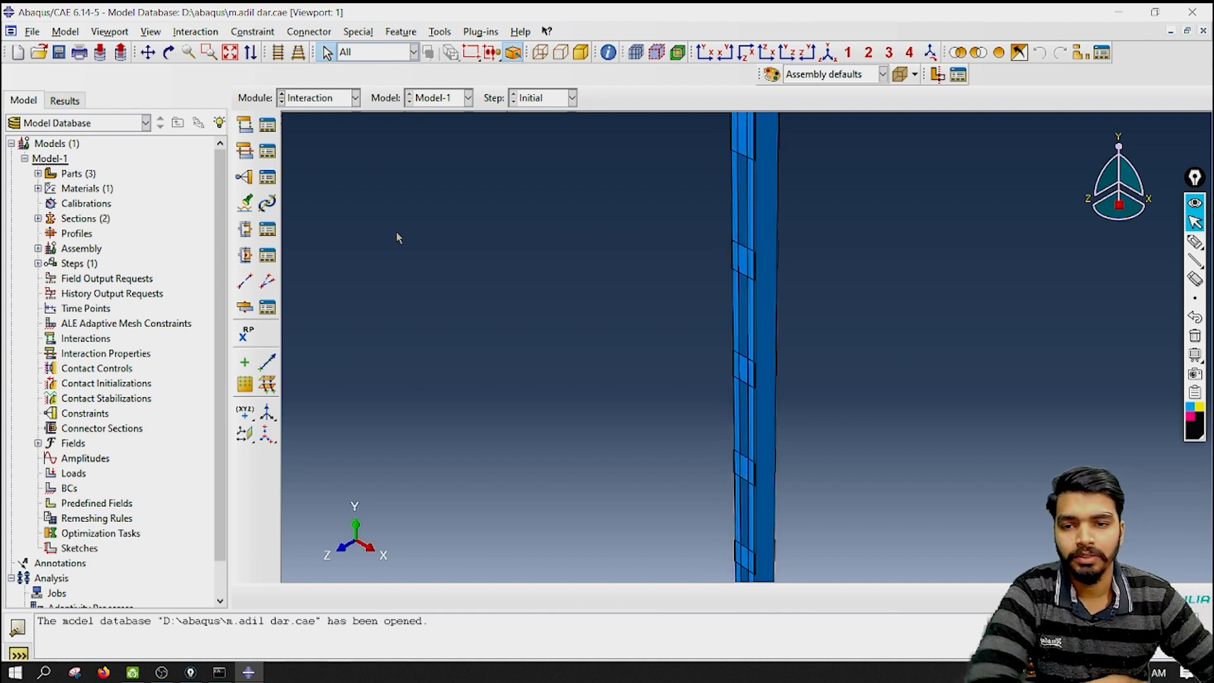
click(245, 151)
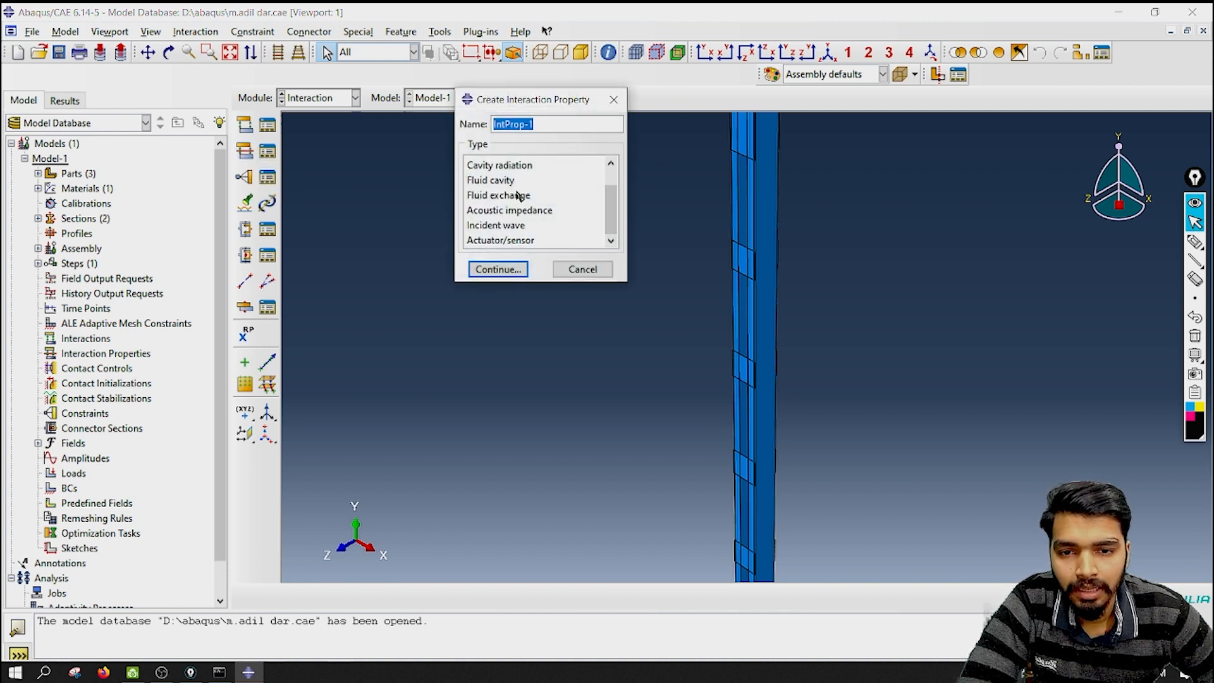
drag(629, 283, 674, 426)
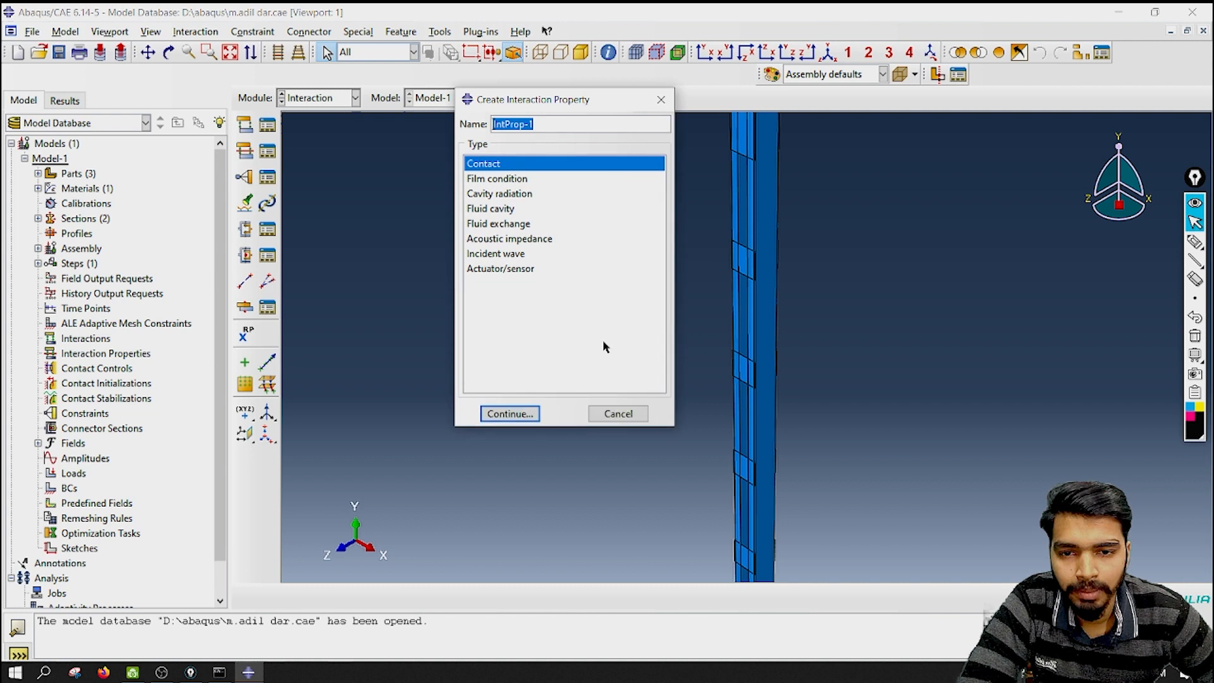
click(512, 164)
click(508, 180)
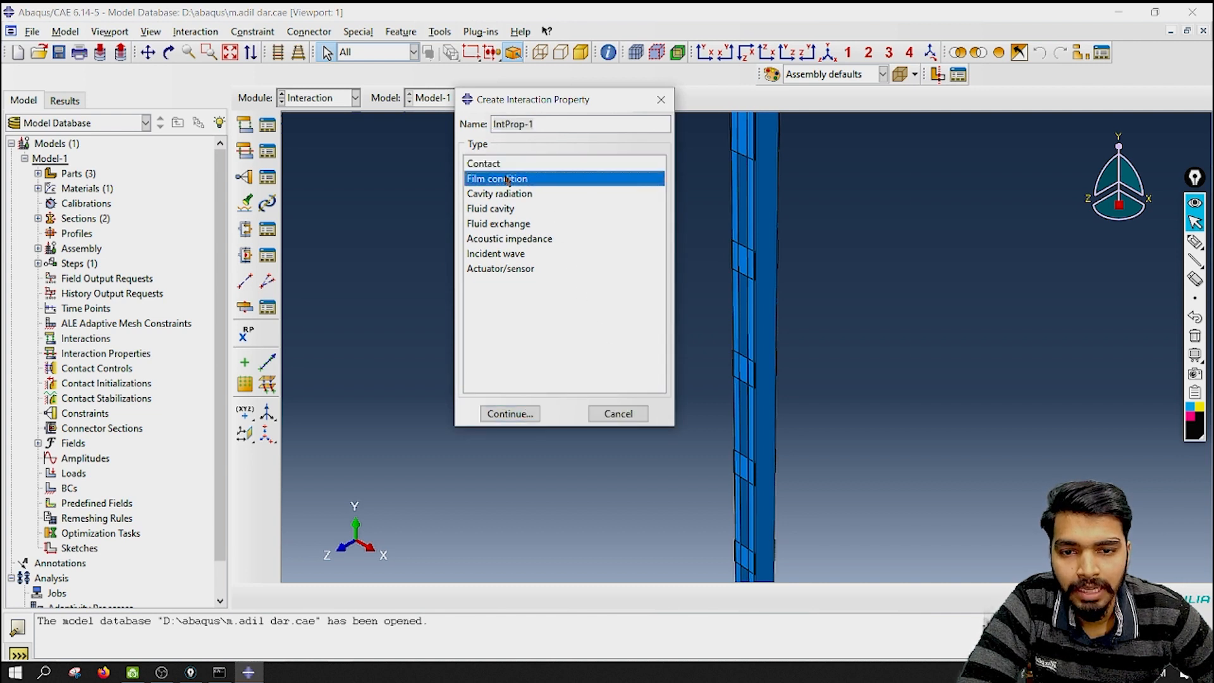
click(500, 211)
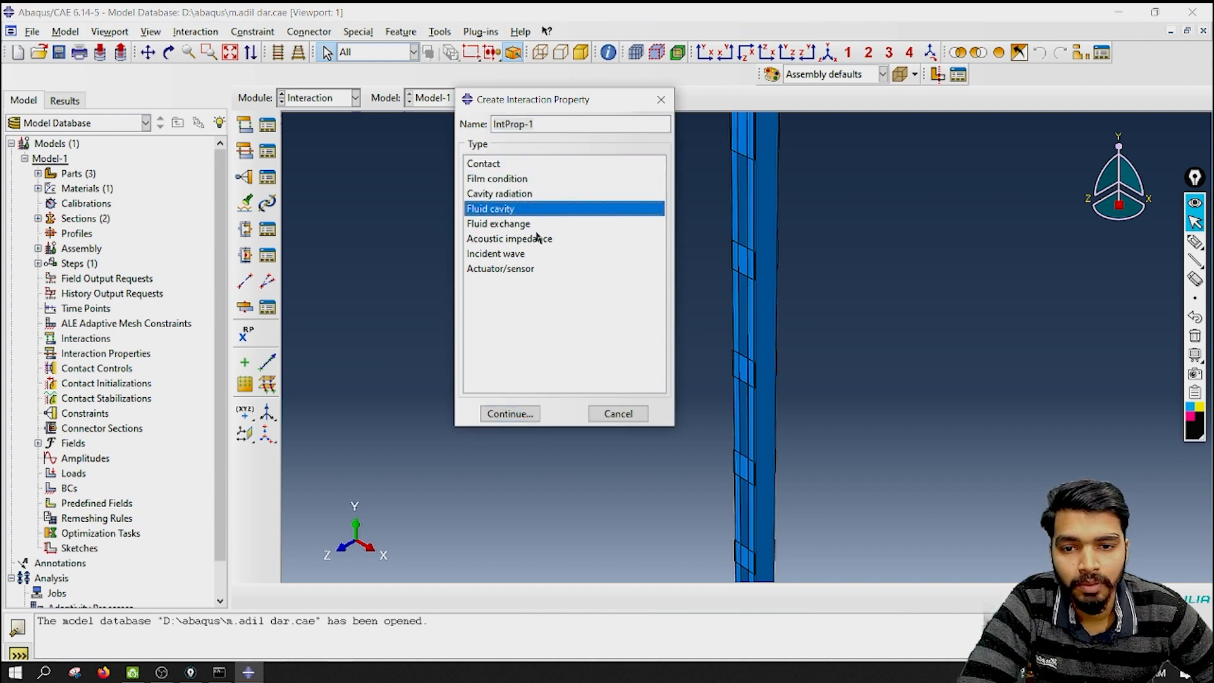
click(503, 255)
click(509, 268)
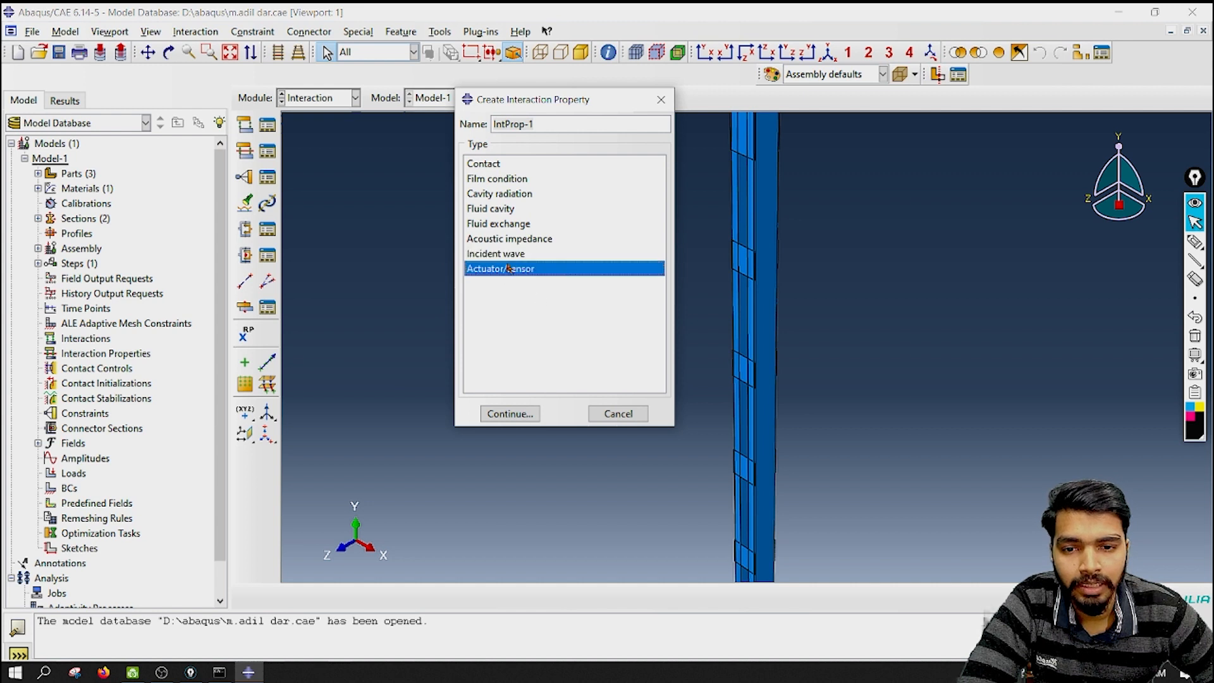
click(497, 167)
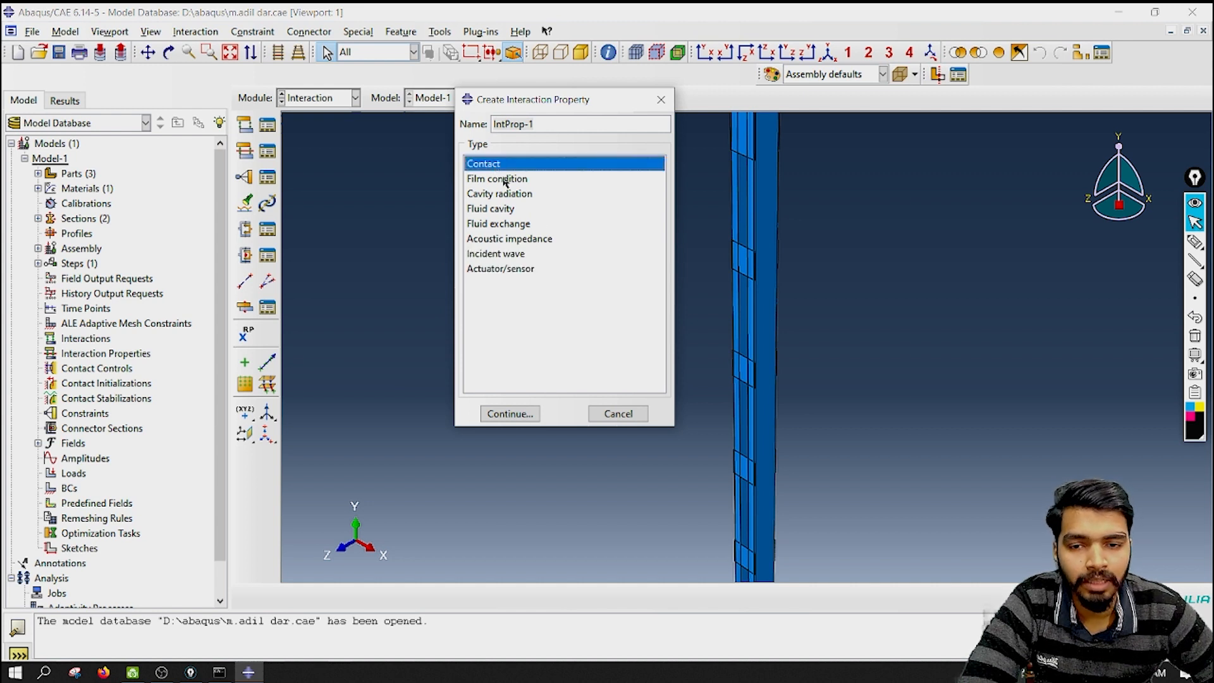
click(509, 414)
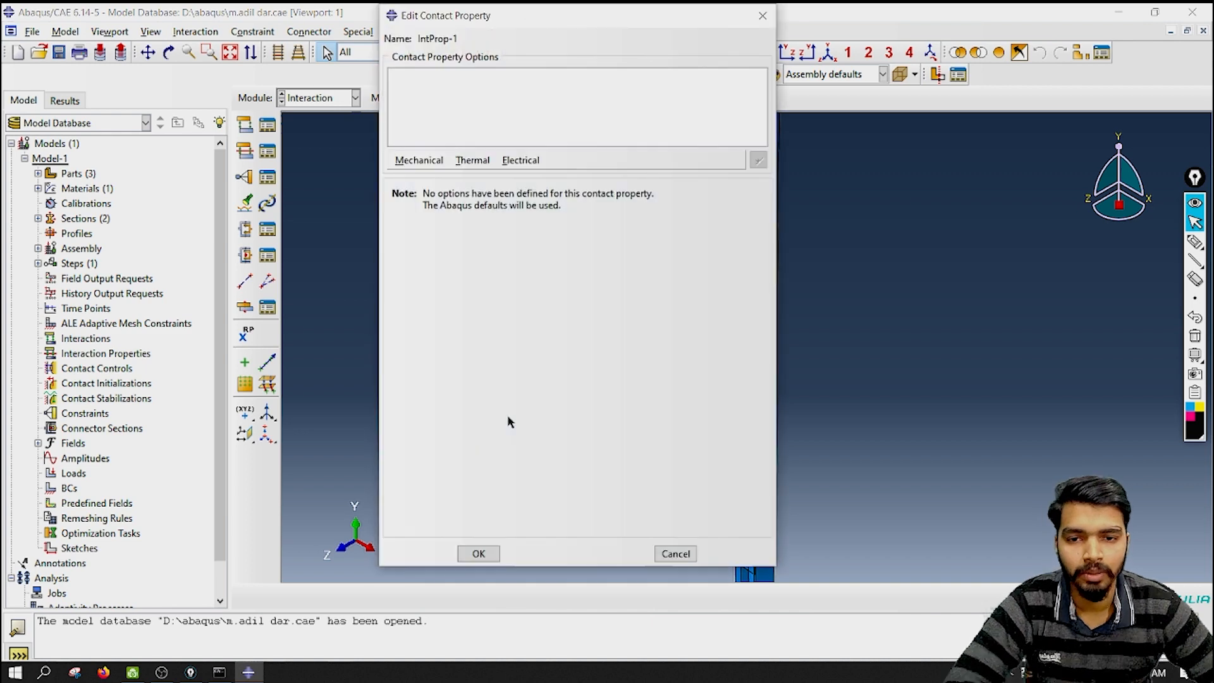
Add tangential behavior to the contact property with the Penalty friction formulation and a friction coefficient of 0.3.
click(409, 163)
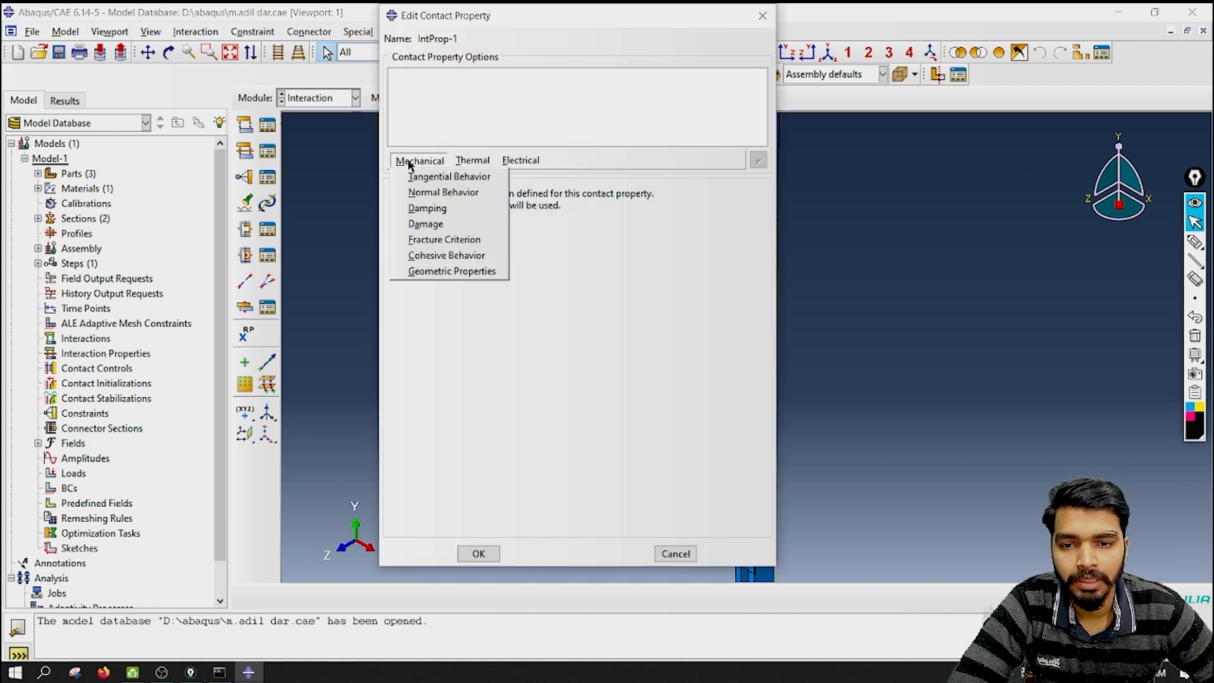
click(443, 178)
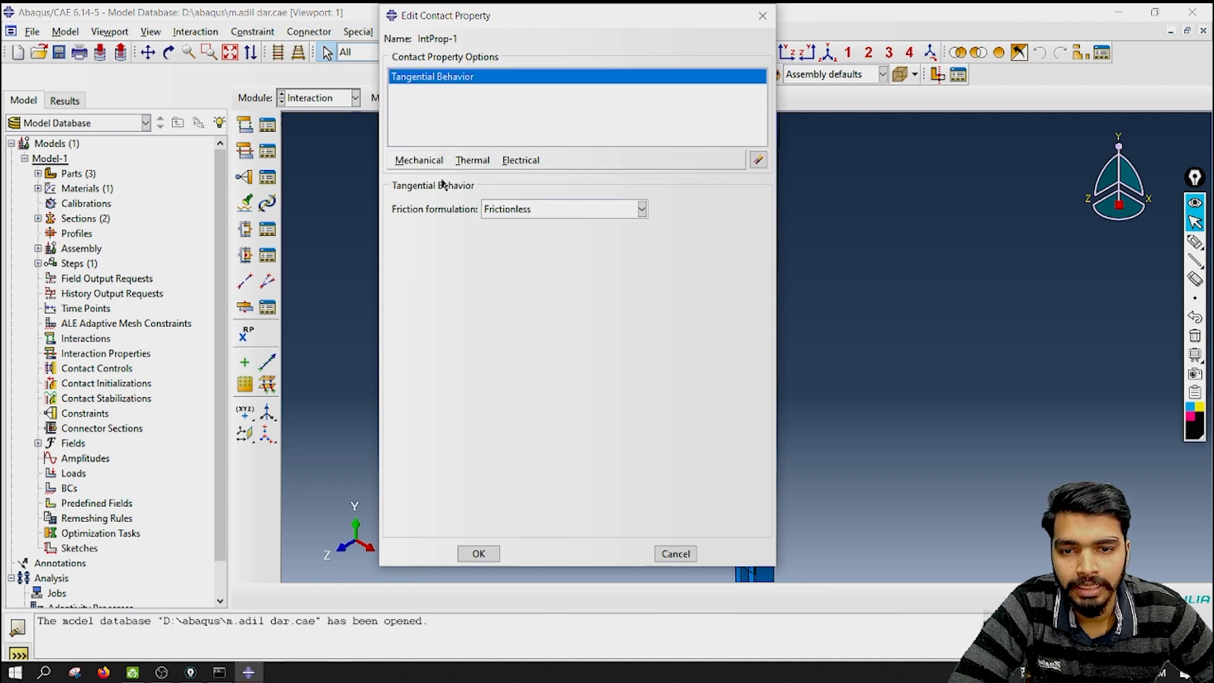
click(623, 207)
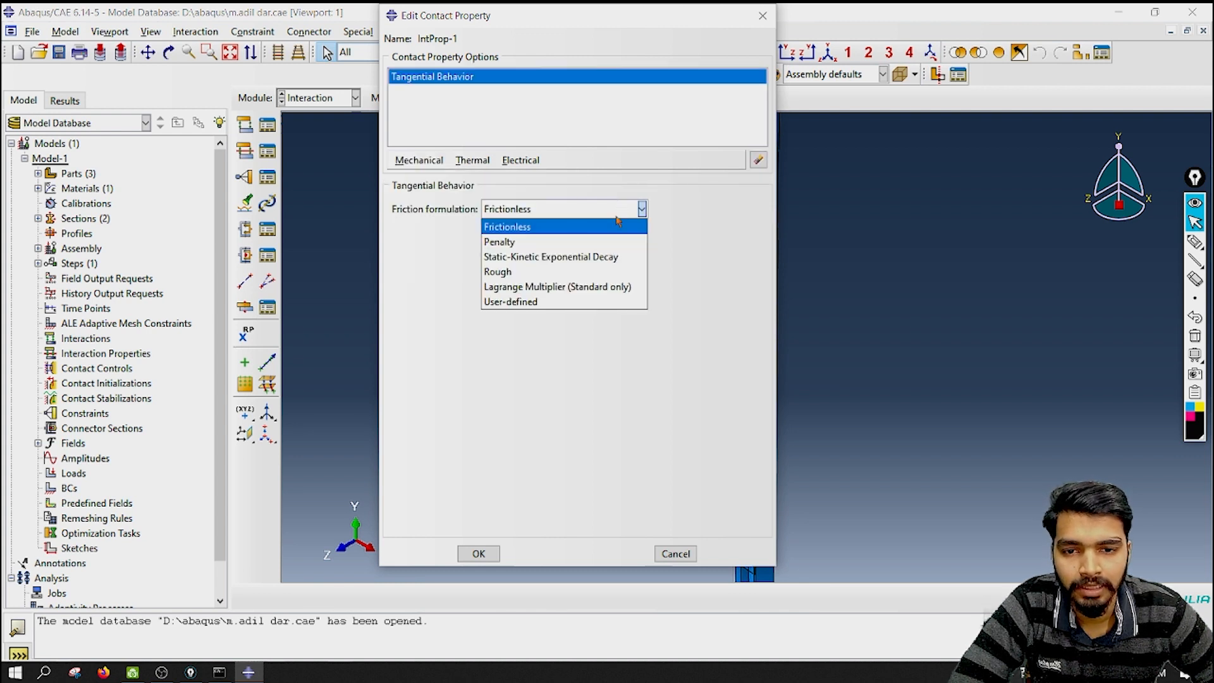
click(569, 243)
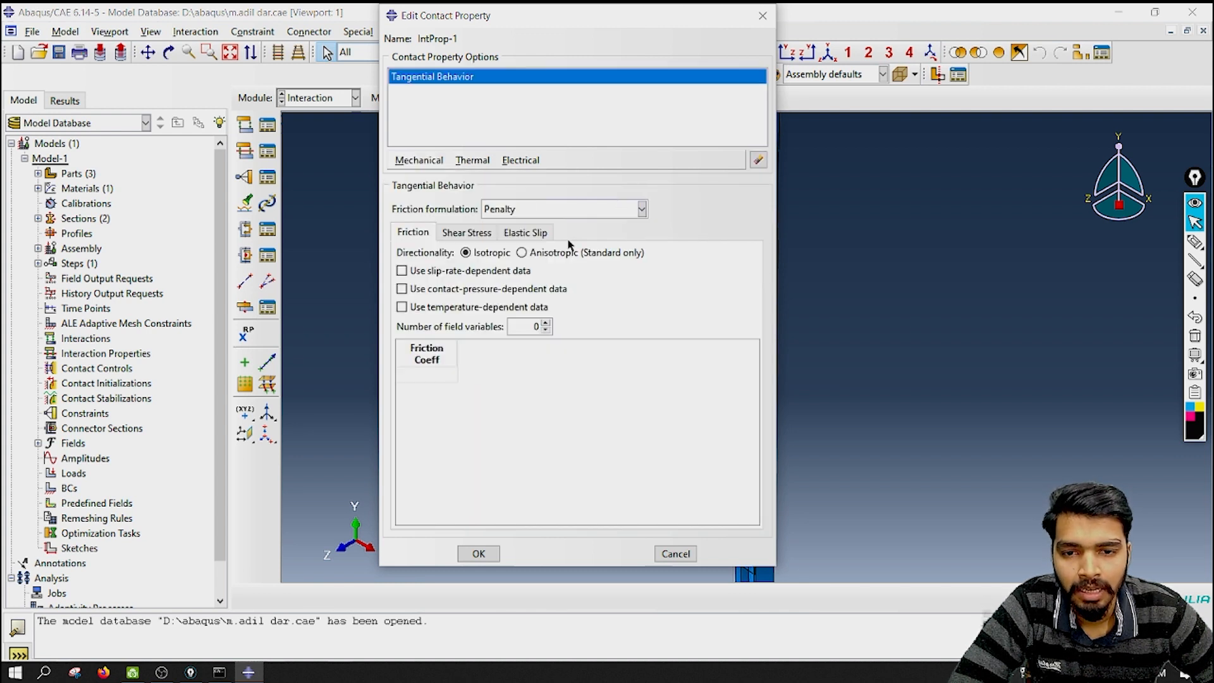
click(439, 373)
text(0)
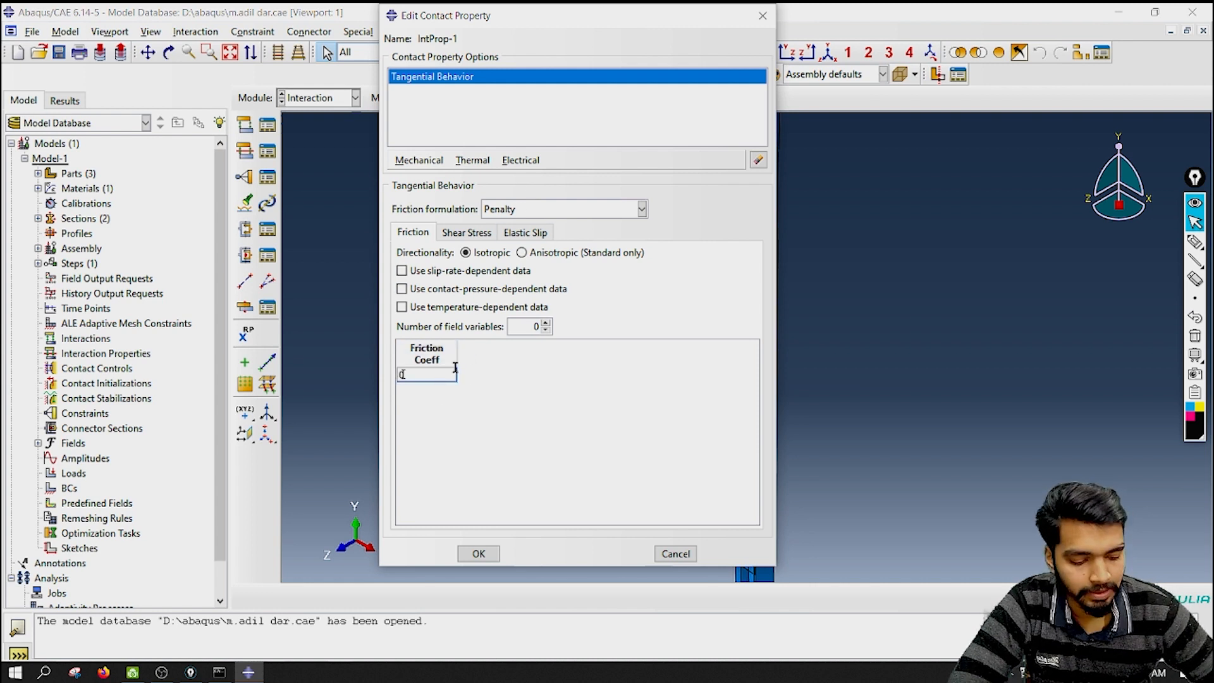
text(.3)
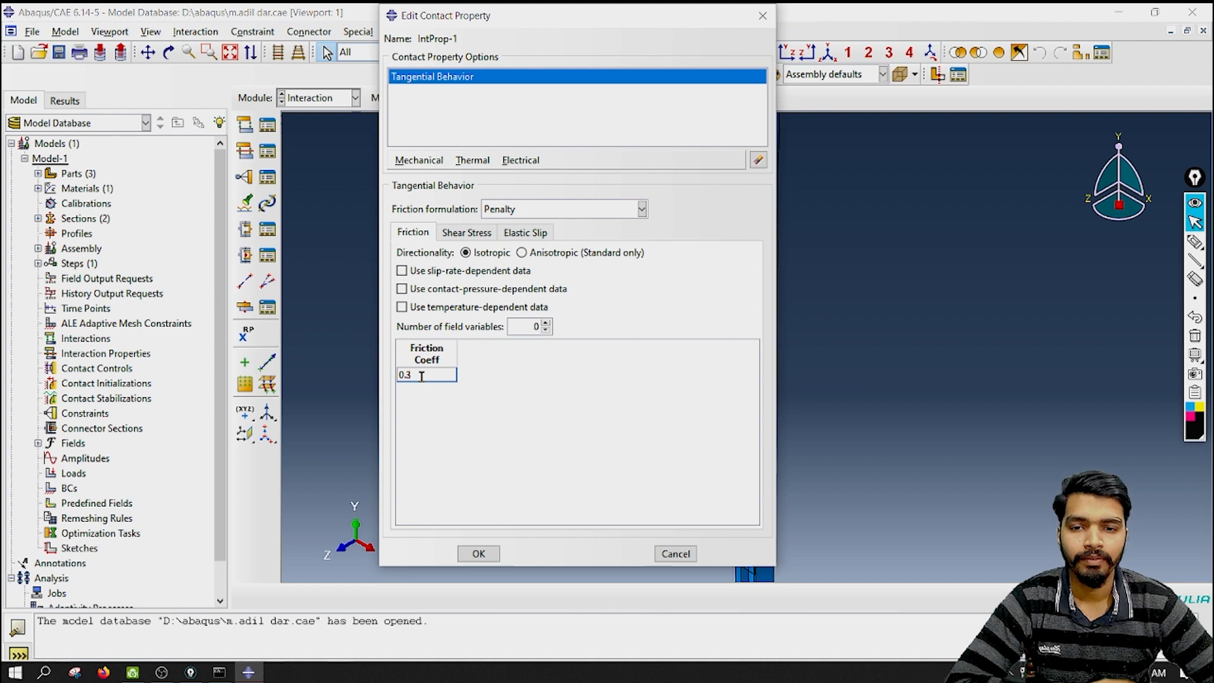
Add normal behavior to the contact property with "Hard" Contact as the pressure-overclosure.
click(420, 162)
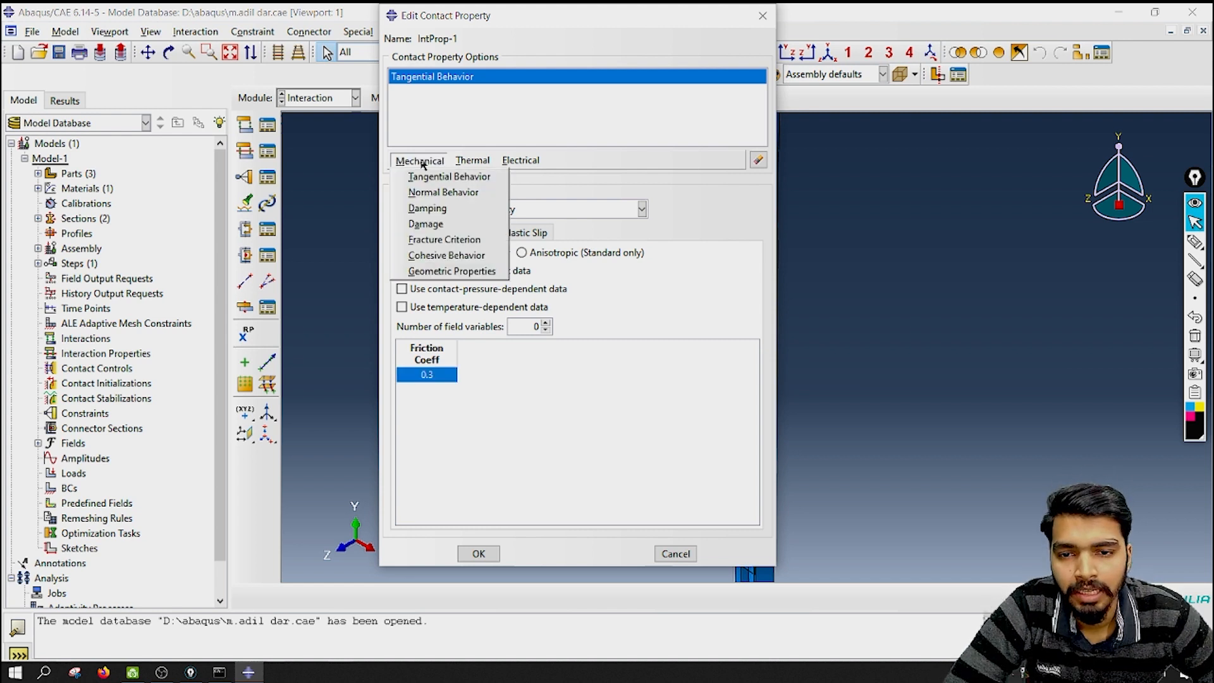
click(455, 193)
click(592, 211)
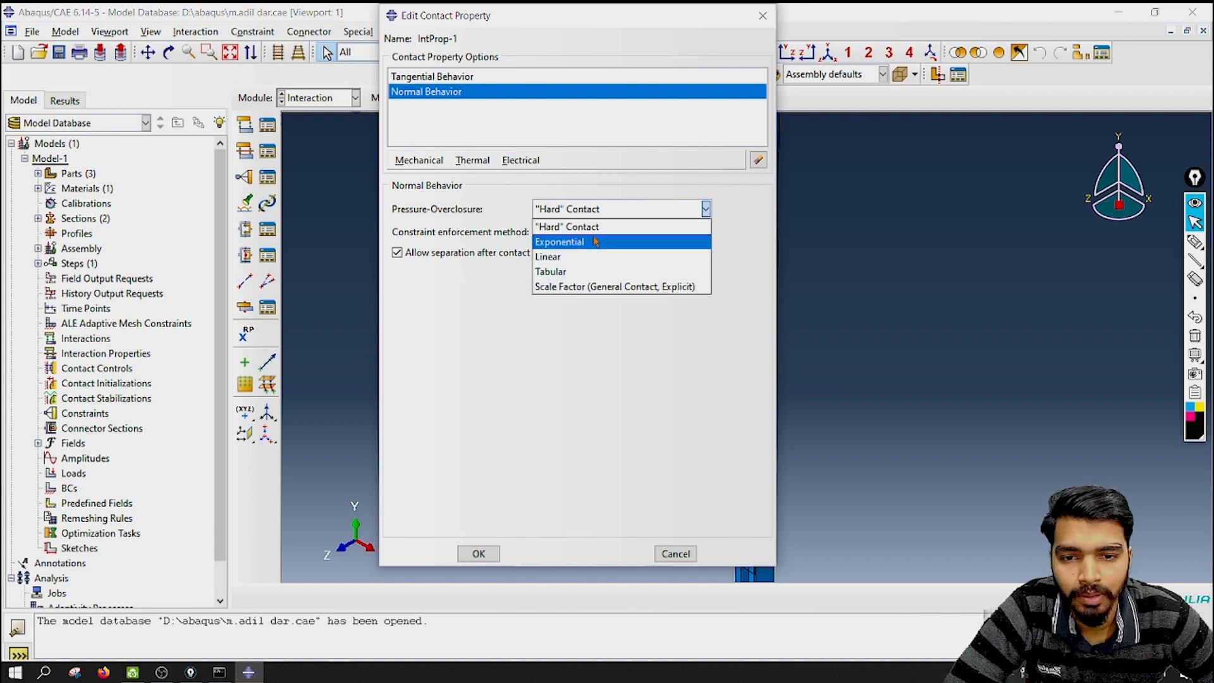
click(594, 232)
click(420, 161)
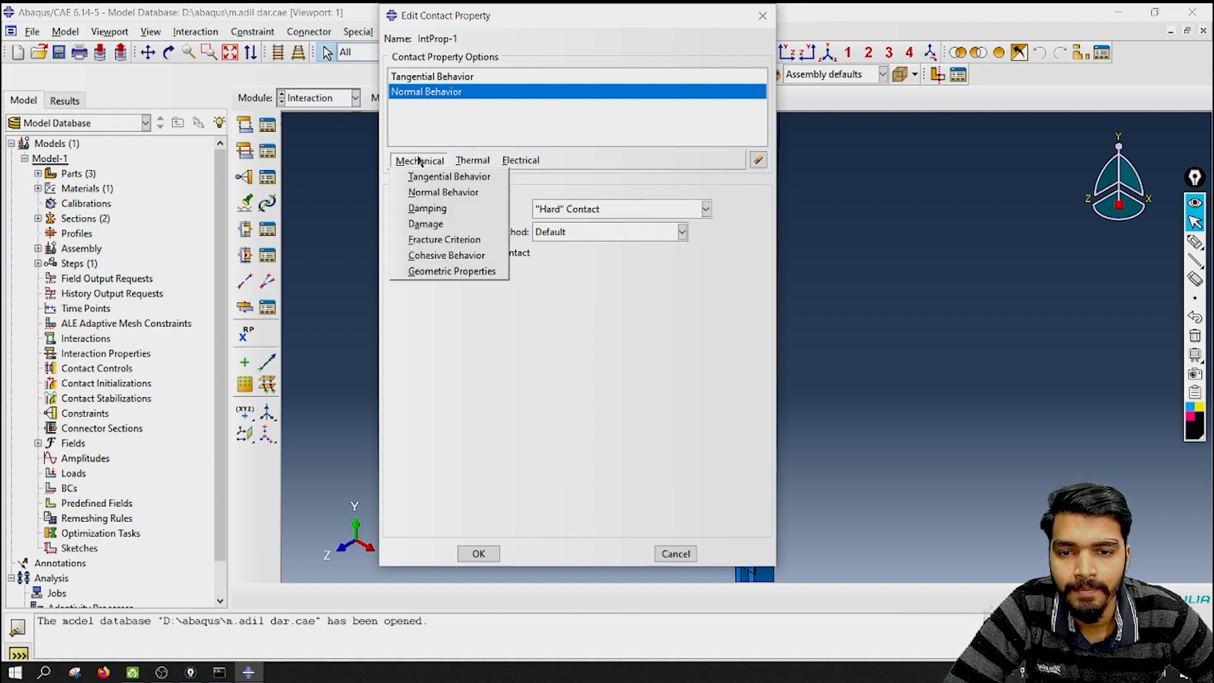
click(460, 209)
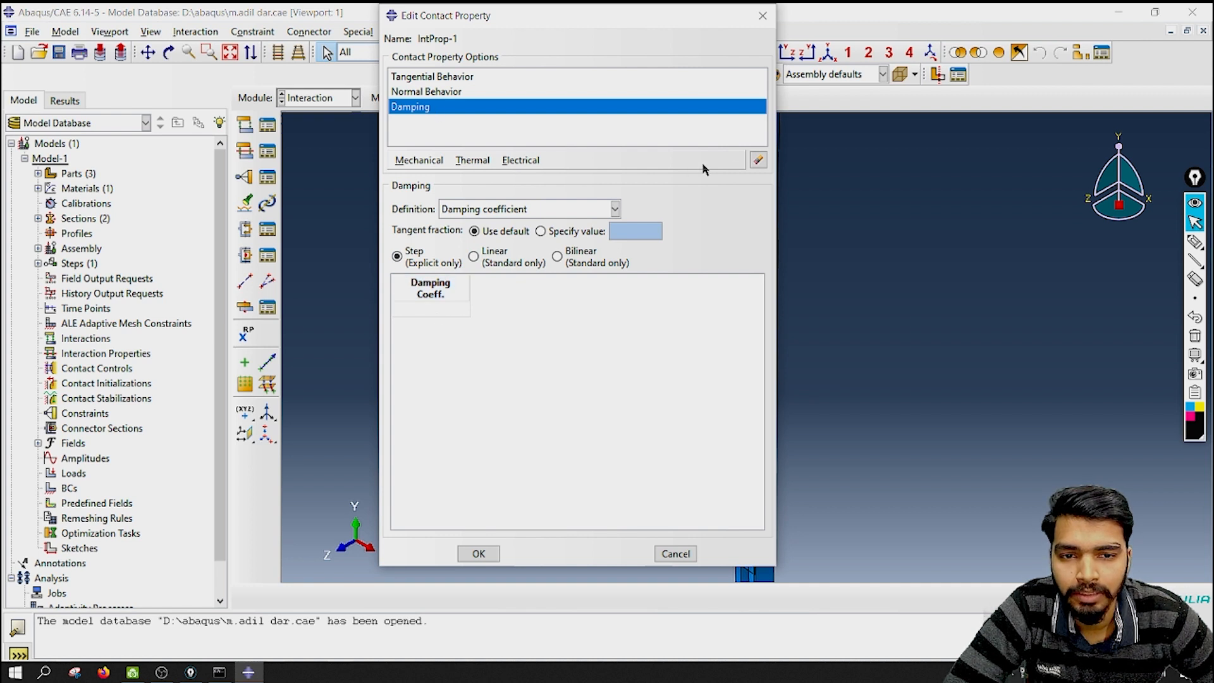
click(758, 160)
click(419, 162)
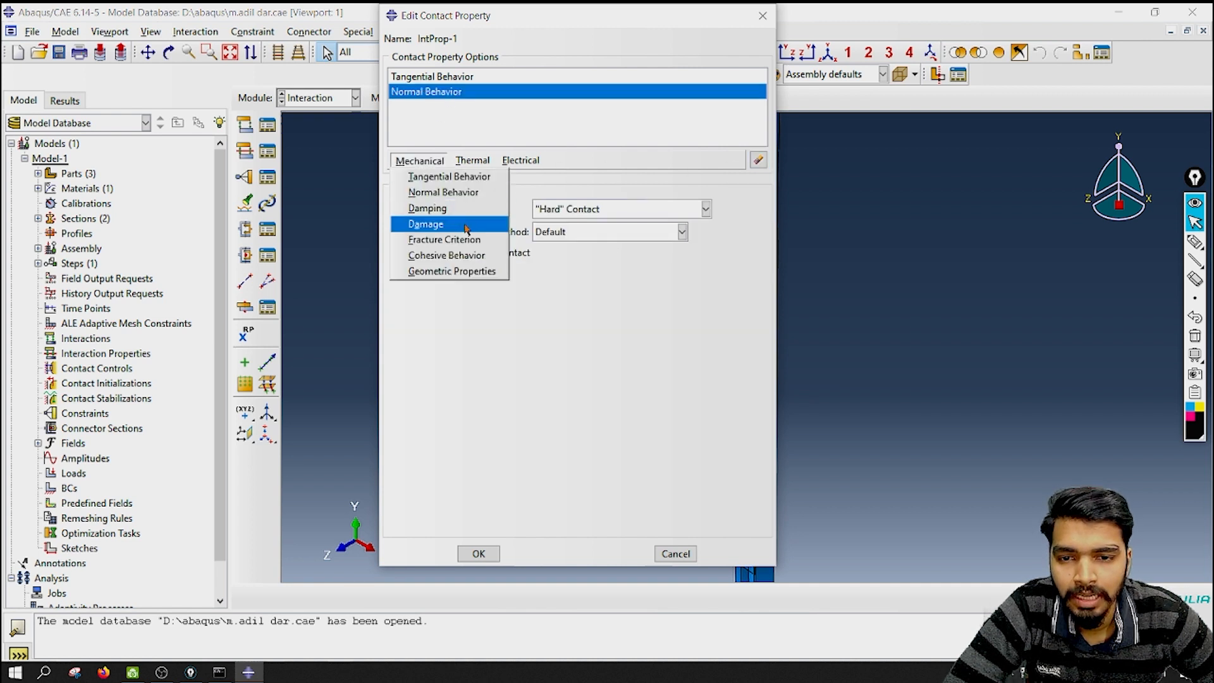
mouse_move(488, 162)
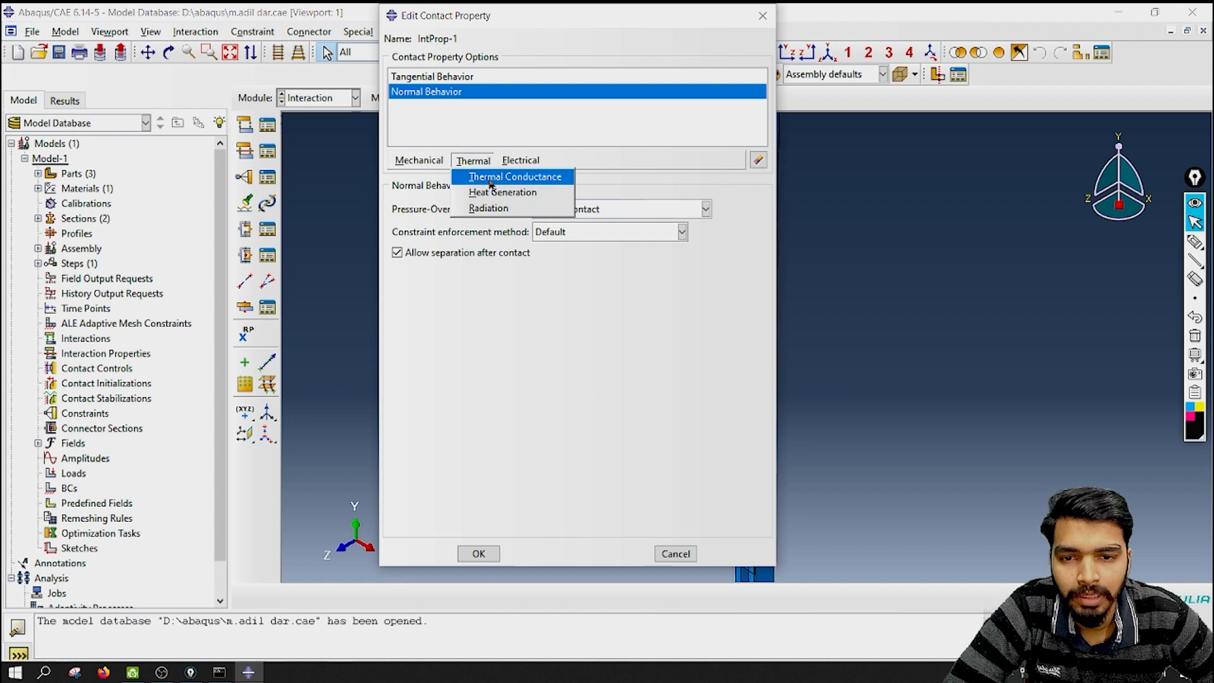
mouse_move(417, 163)
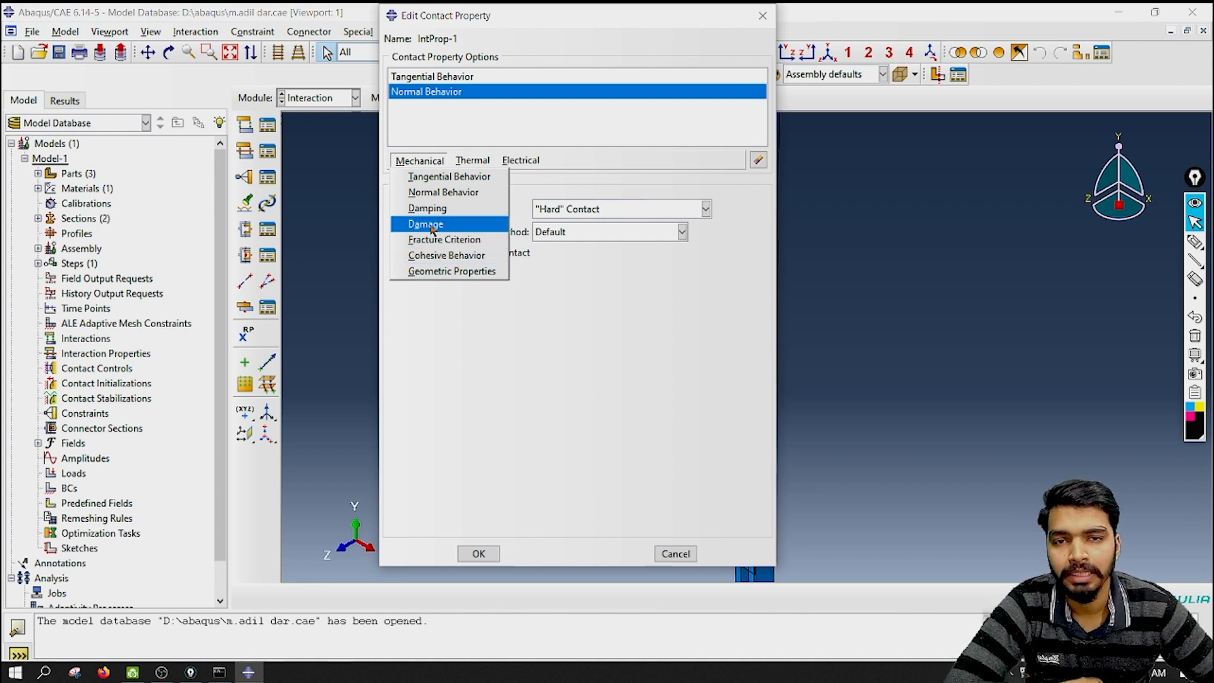
click(483, 100)
Review the tangential and normal behavior settings and save the contact property.
click(428, 76)
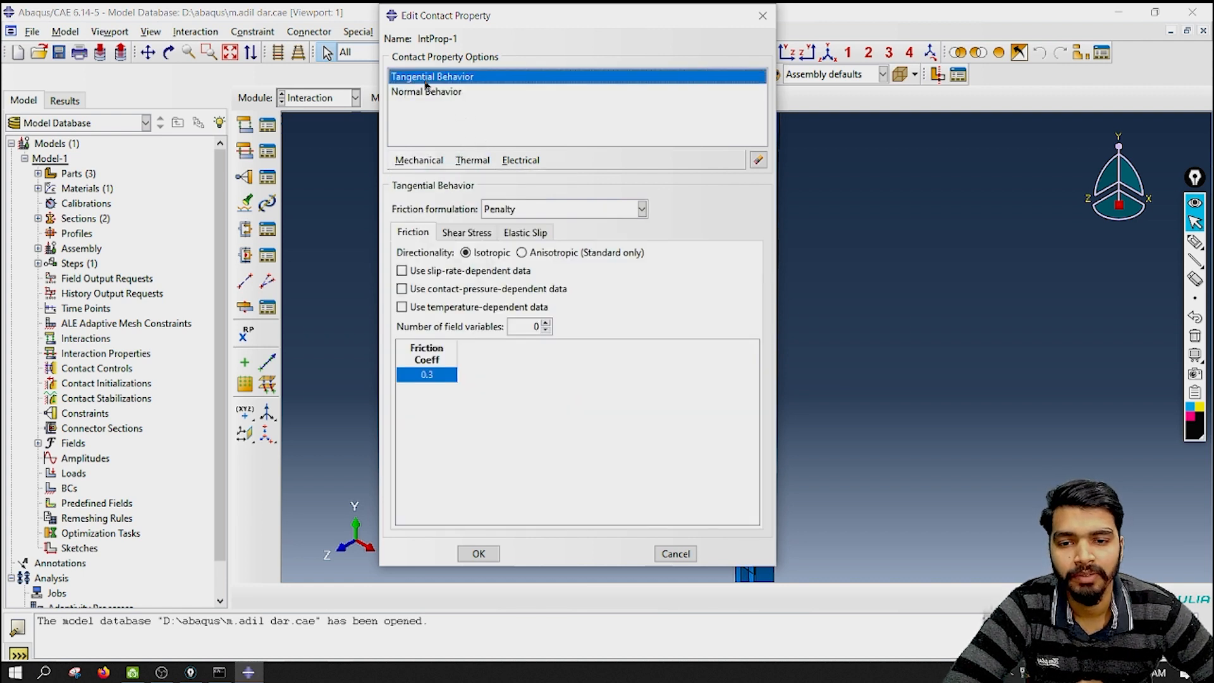
click(427, 97)
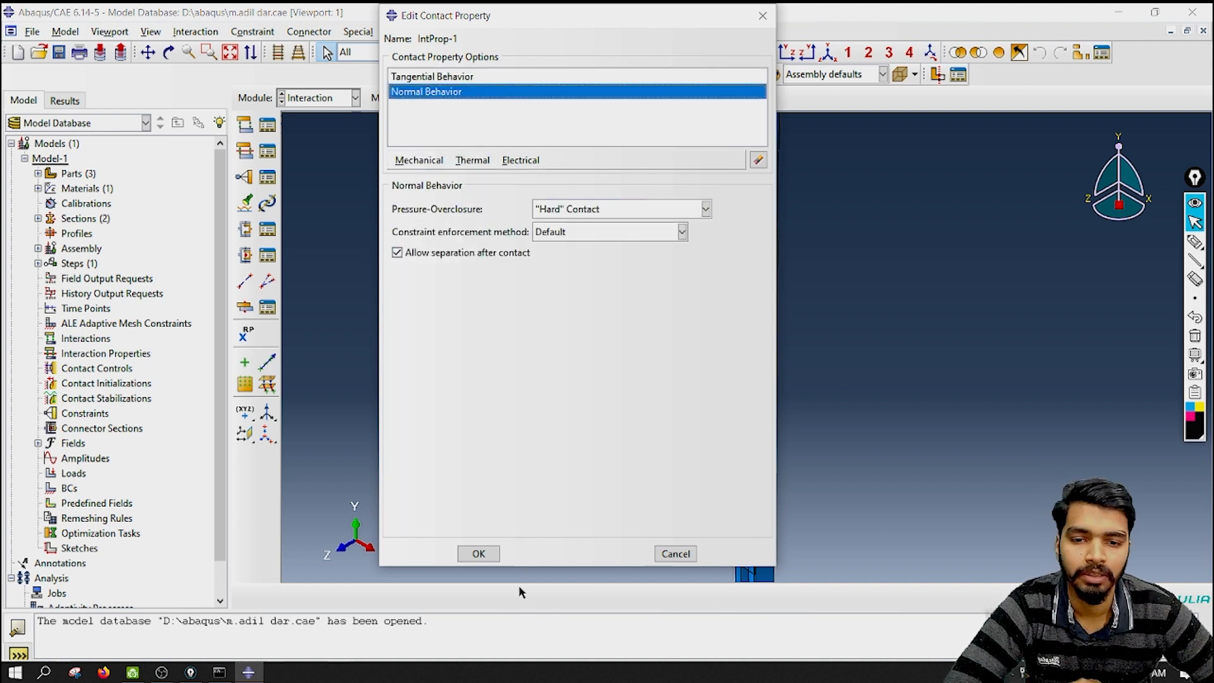
click(477, 556)
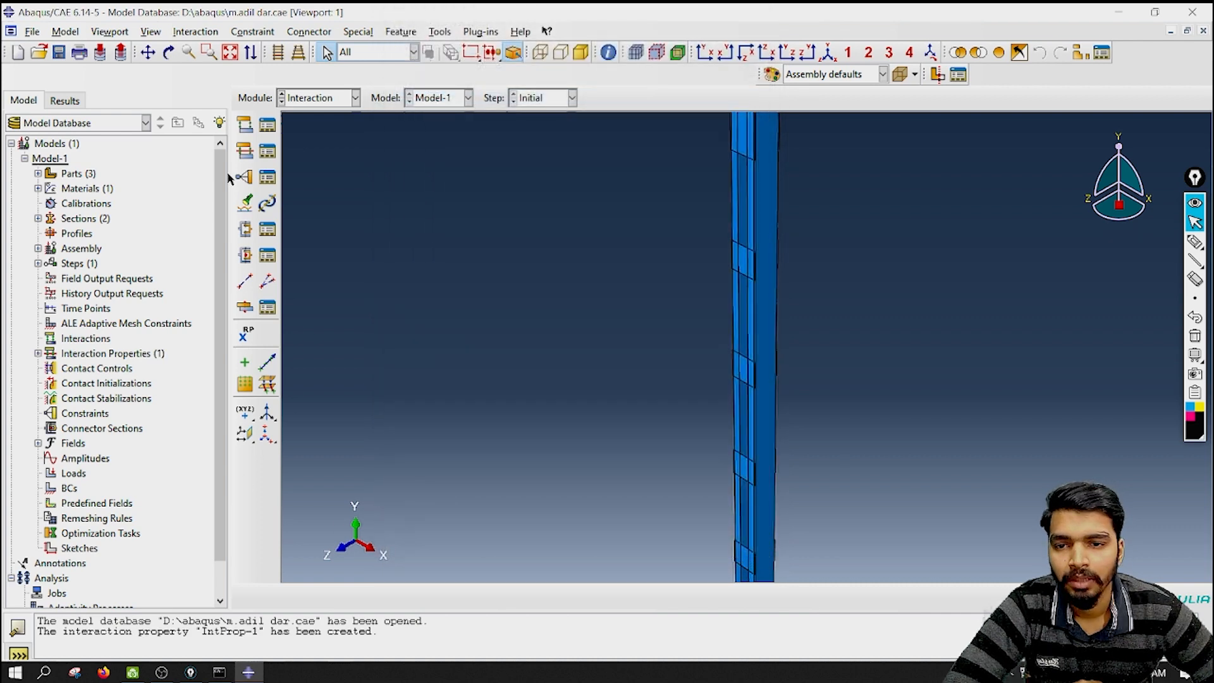
Start a new interaction of type General contact (Standard) in the Initial step, keeping the name Int-1.
click(244, 127)
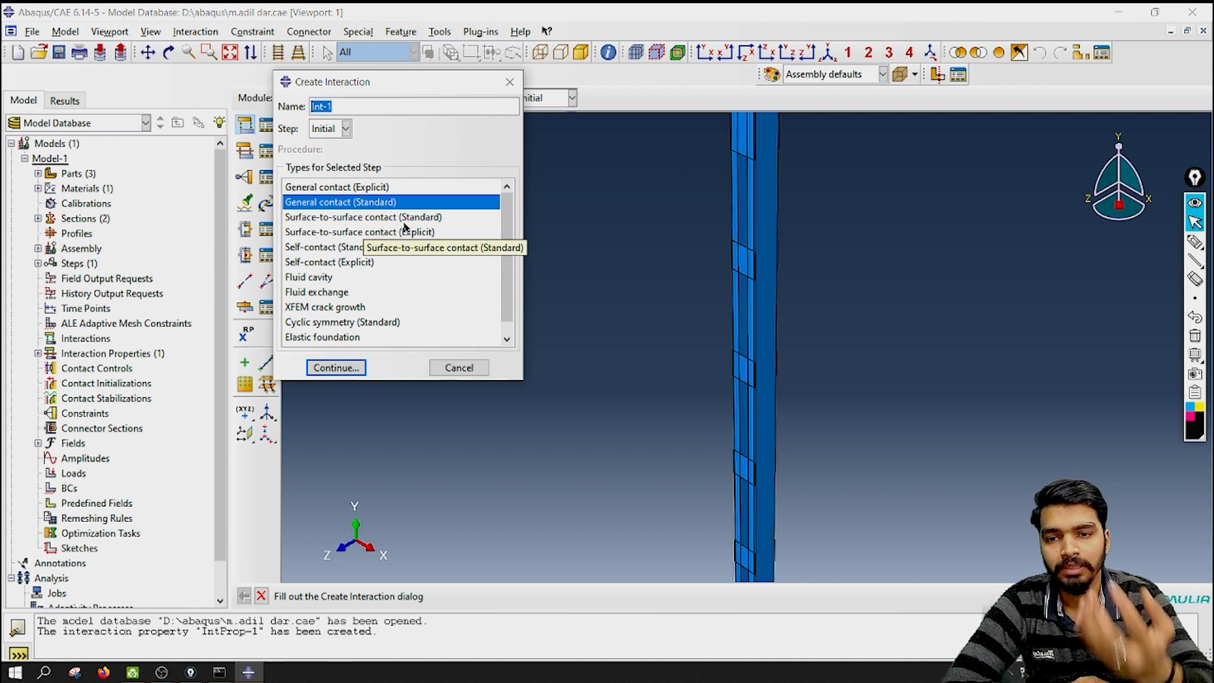
click(309, 206)
click(360, 190)
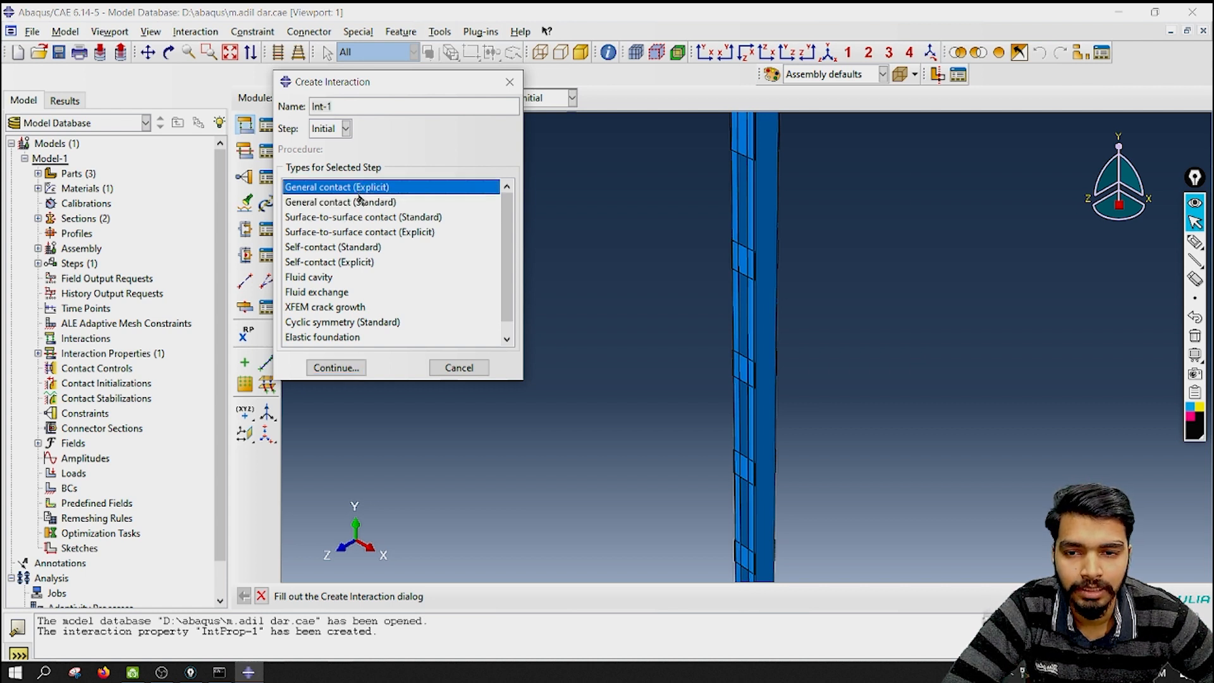
click(361, 200)
click(360, 190)
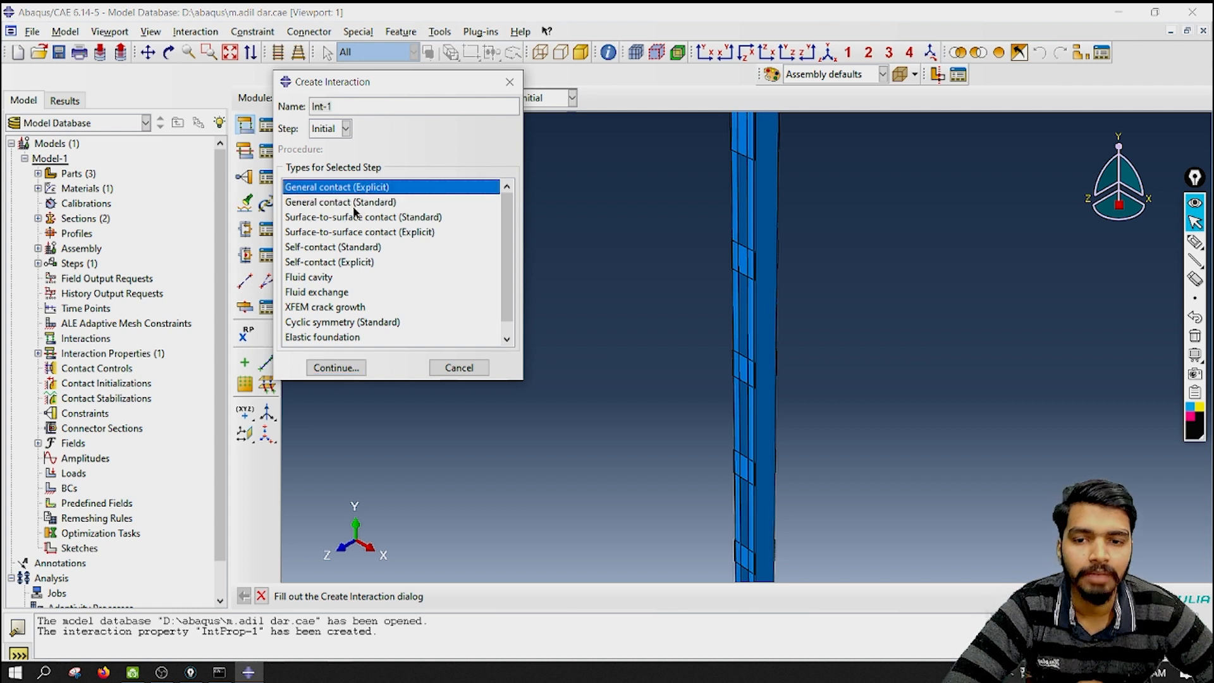
click(352, 203)
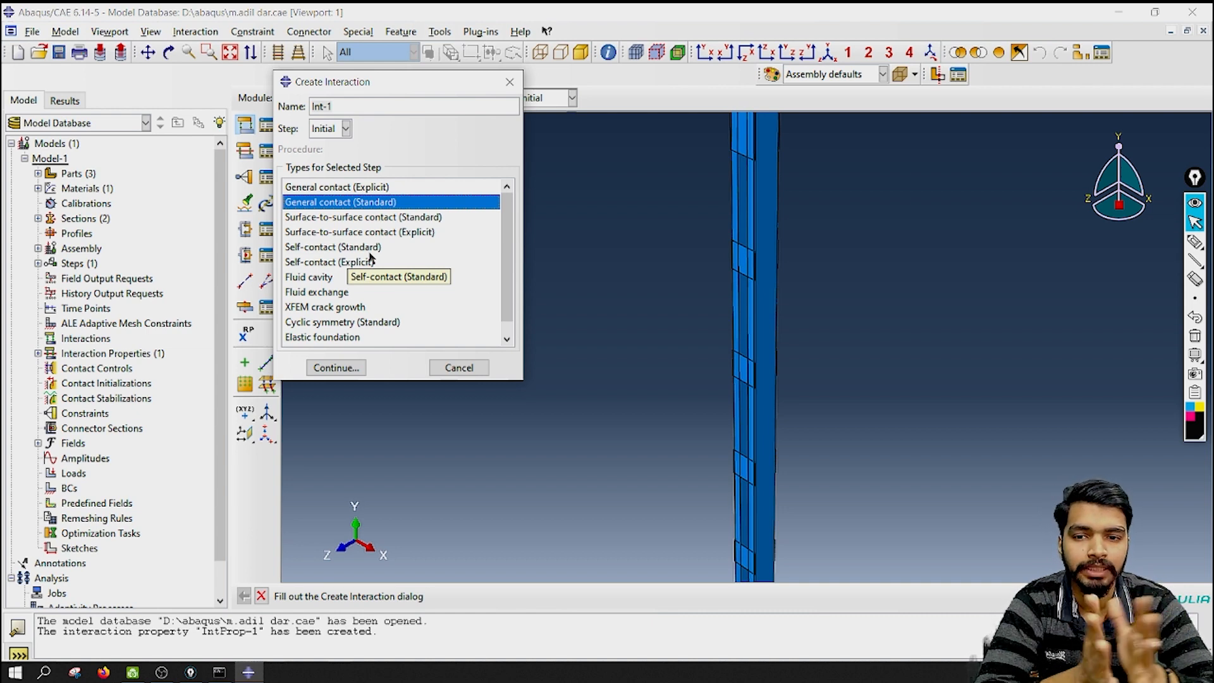
click(373, 188)
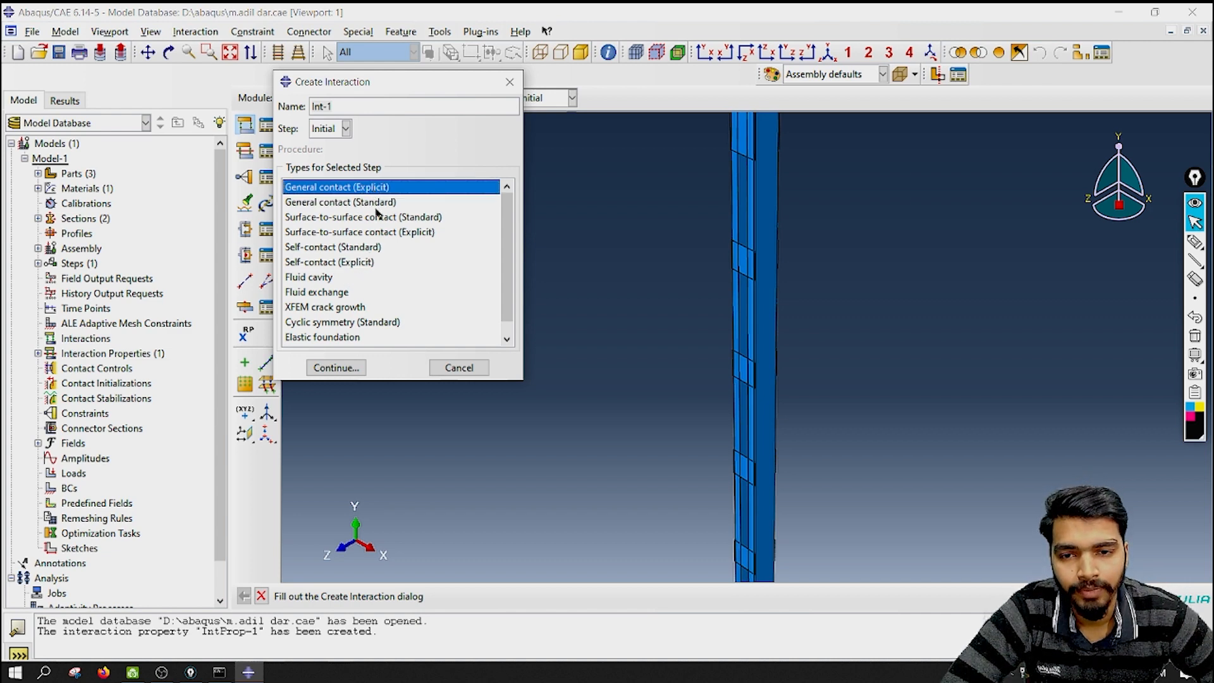
click(377, 207)
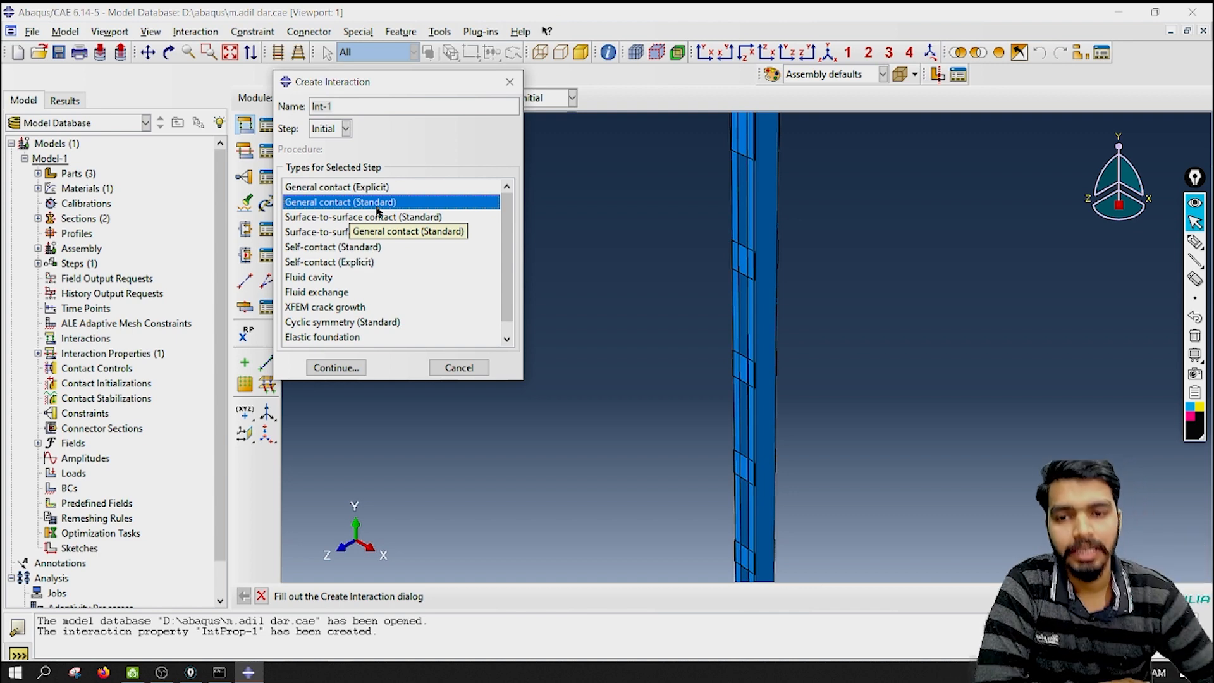
click(335, 367)
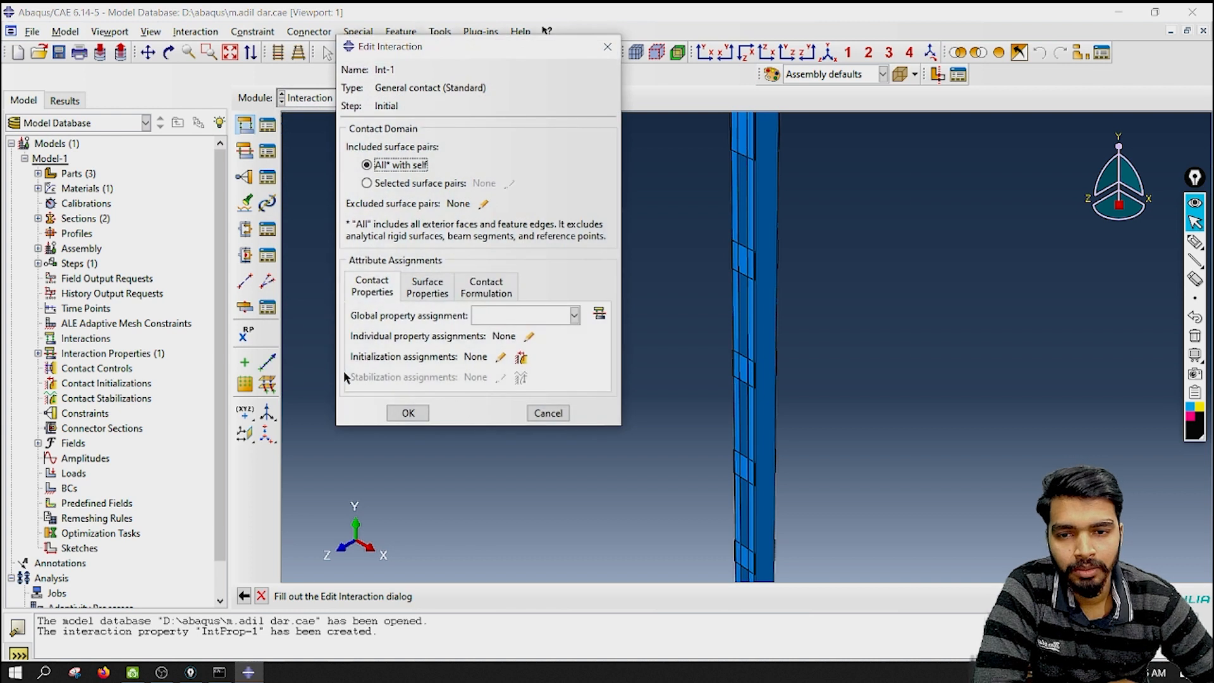
Include all surfaces with self in the contact domain, assign IntProp-1 as the global property, and save the interaction.
click(380, 185)
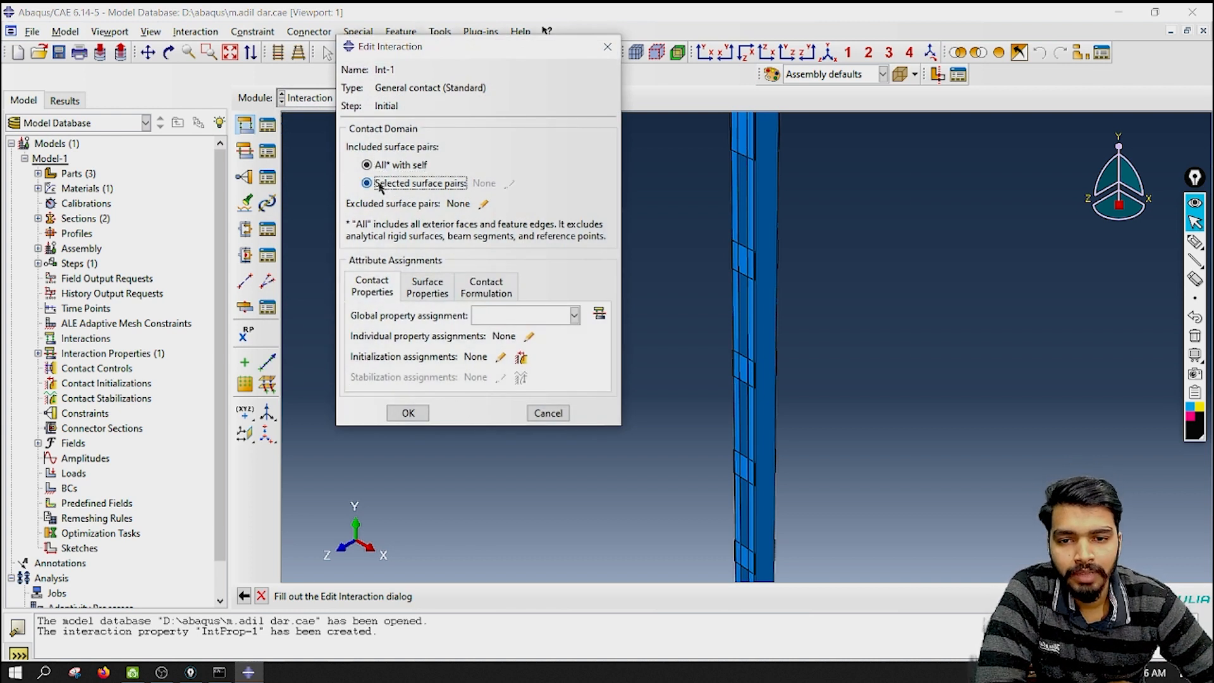
click(411, 165)
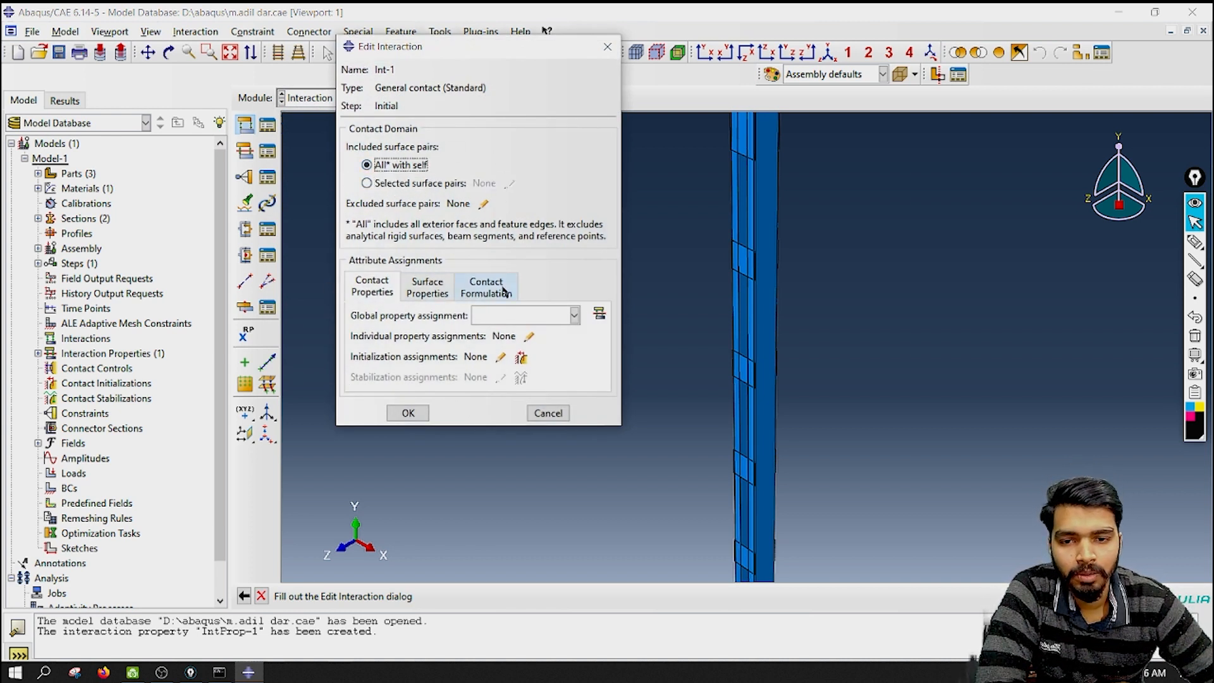
click(566, 320)
click(526, 332)
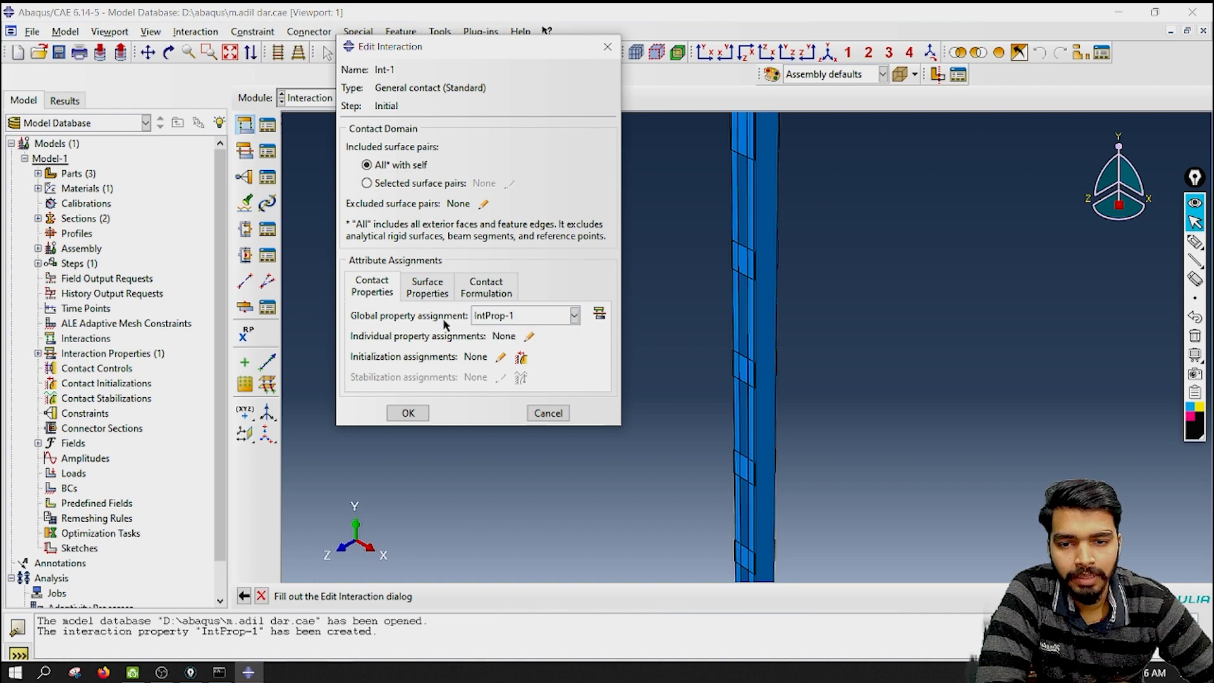
click(405, 413)
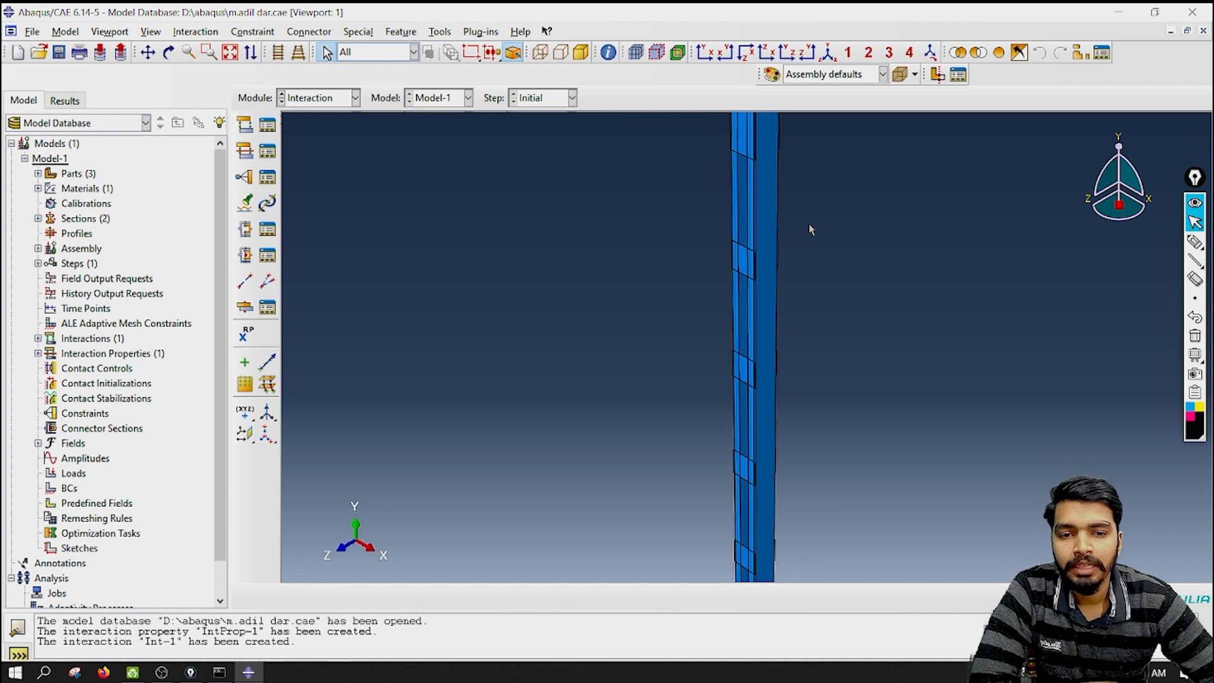
scroll(779, 247, down, 2)
scroll(778, 248, up, 5)
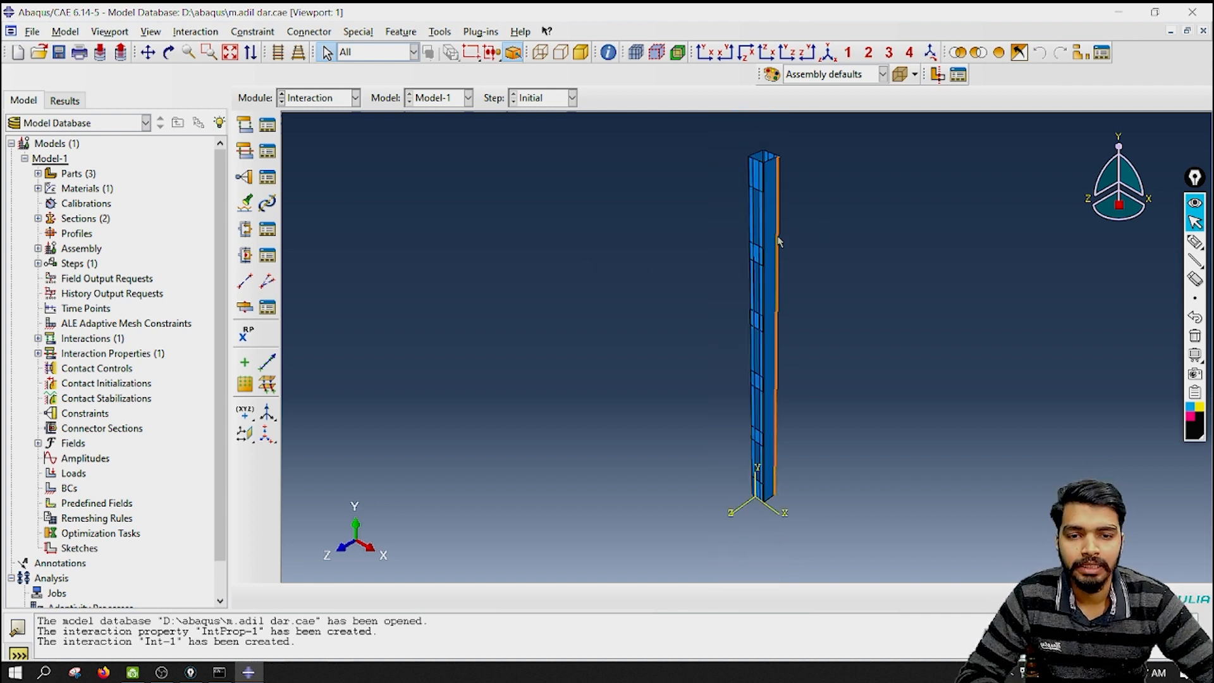
ctrl+alt+middle_drag(777, 234, 759, 276)
scroll(750, 276, up, 3)
scroll(743, 278, down, 6)
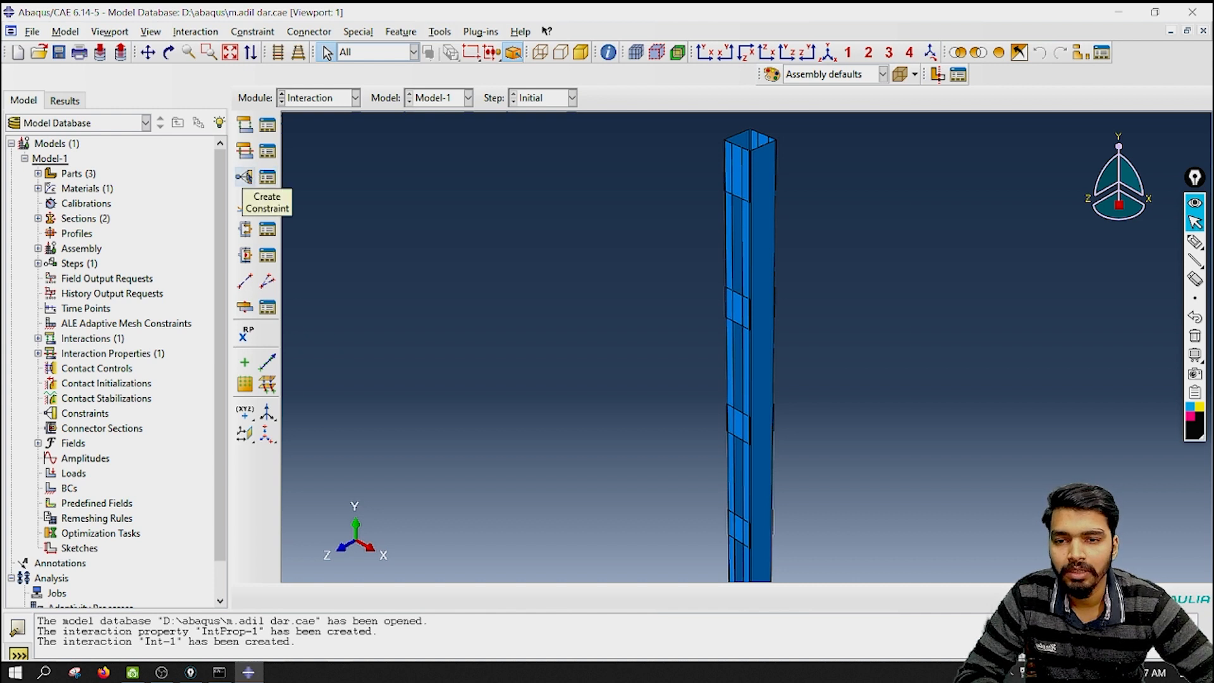
click(244, 177)
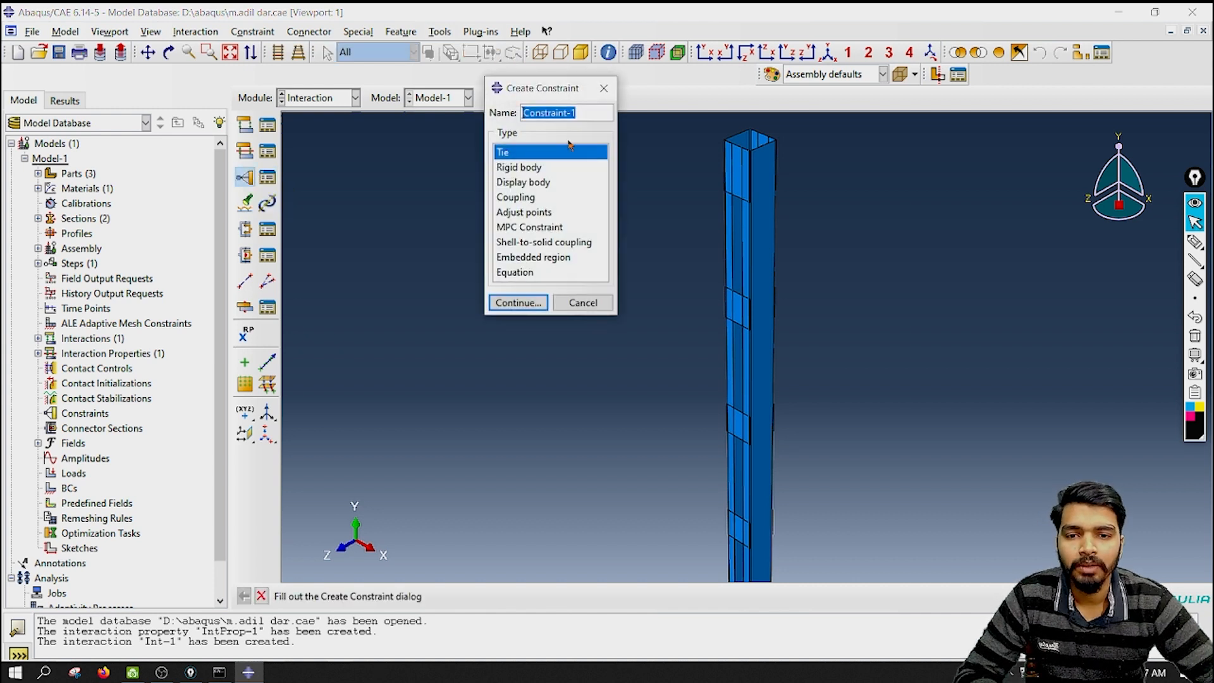
click(604, 88)
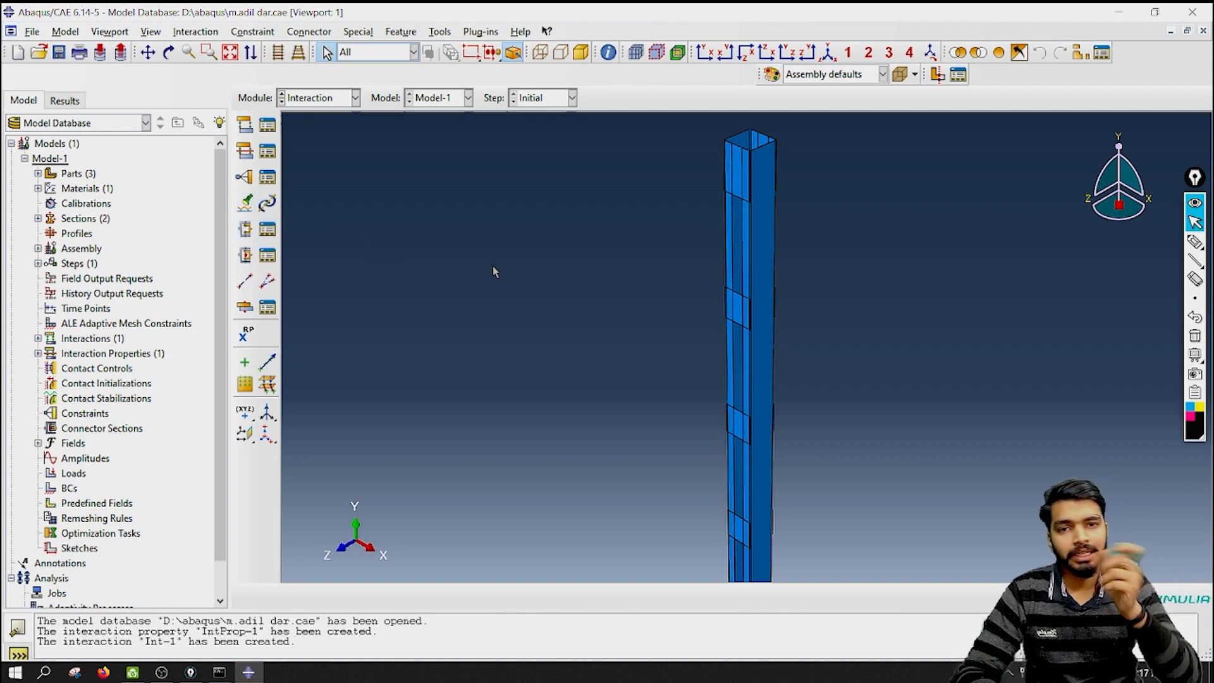
Start a new constraint and name it "chords to batten".
click(243, 178)
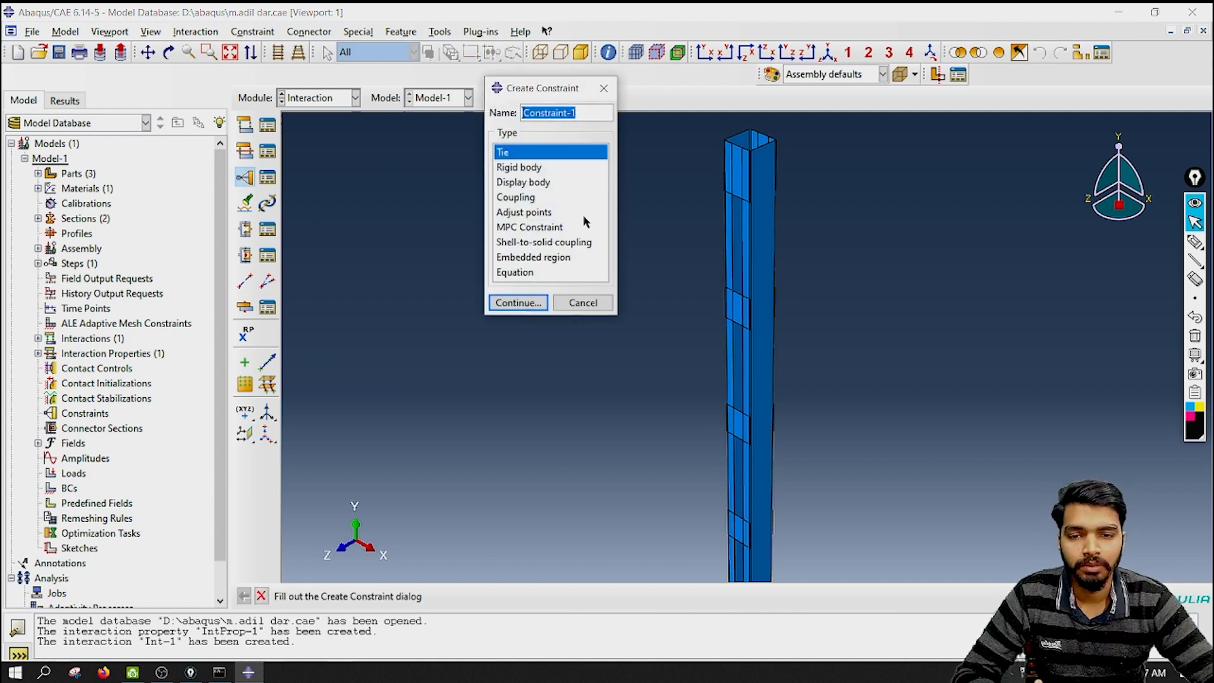
drag(541, 89, 477, 132)
drag(555, 356, 615, 405)
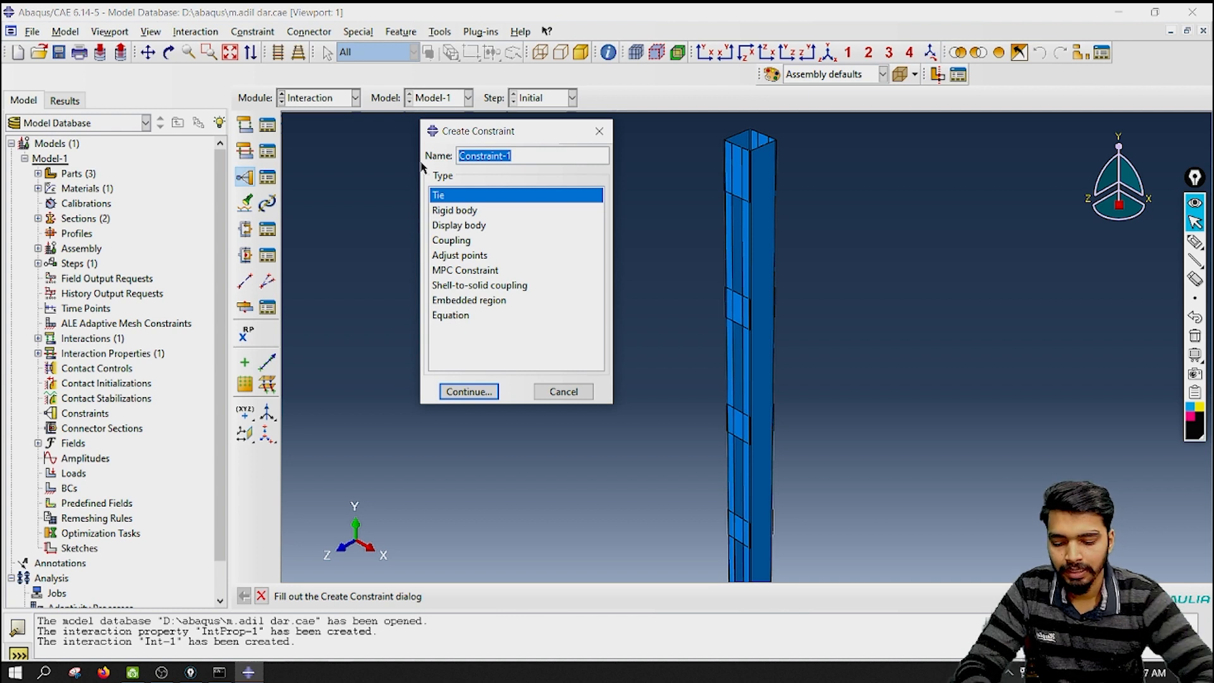
text(chords)
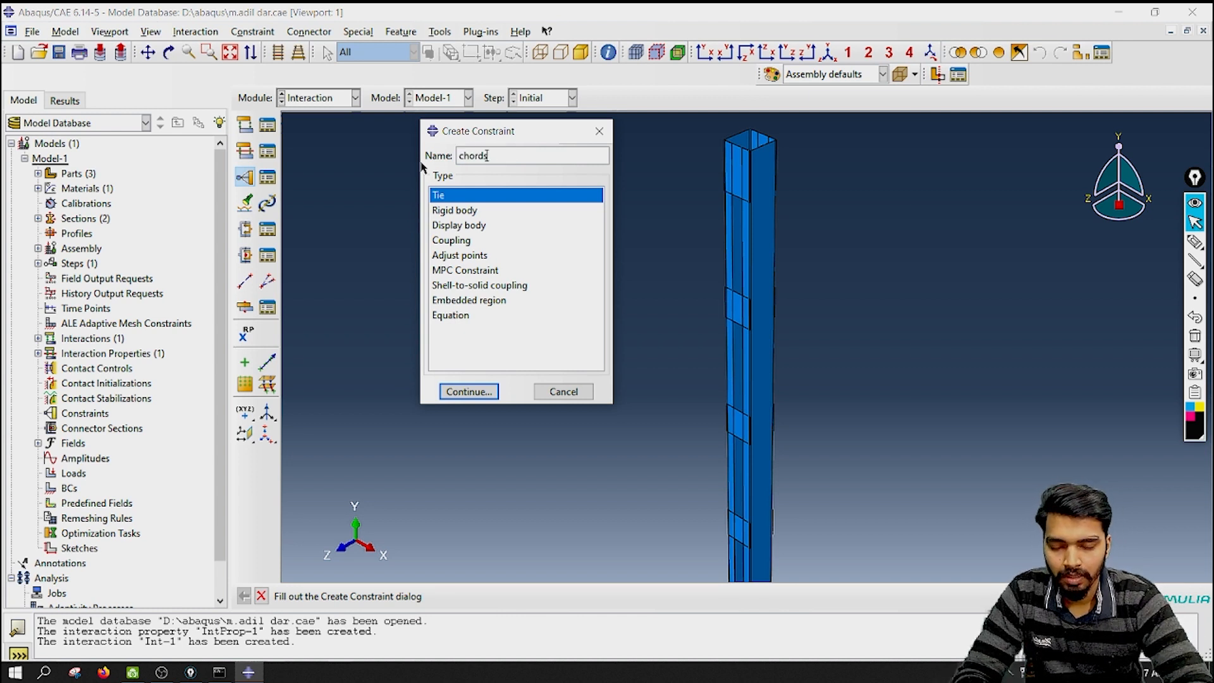
text( to)
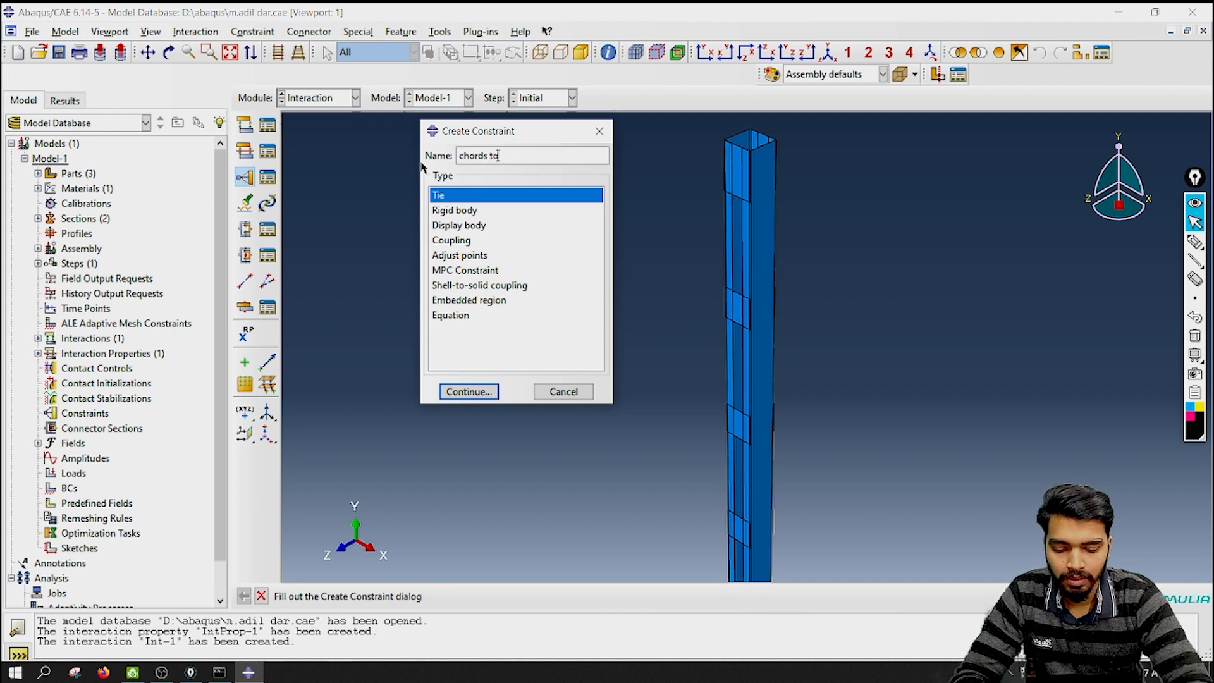
text( batten)
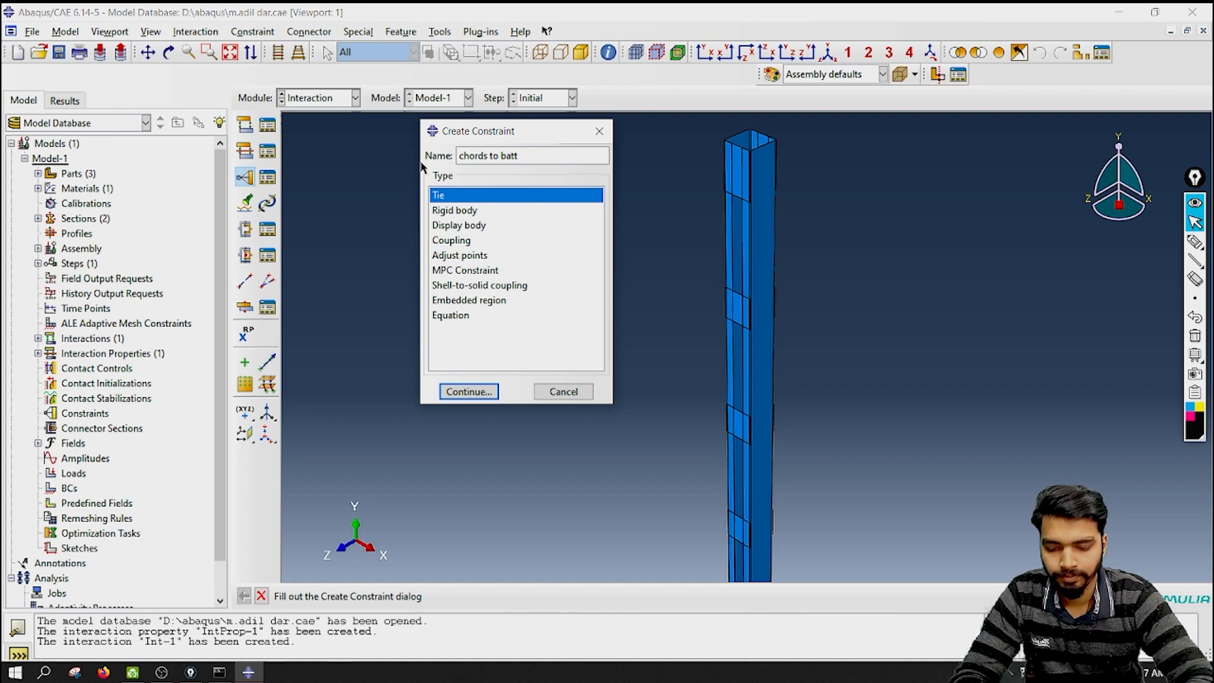
Go through the available constraint types and continue with Tie for the chords-to-batten constraint.
click(476, 211)
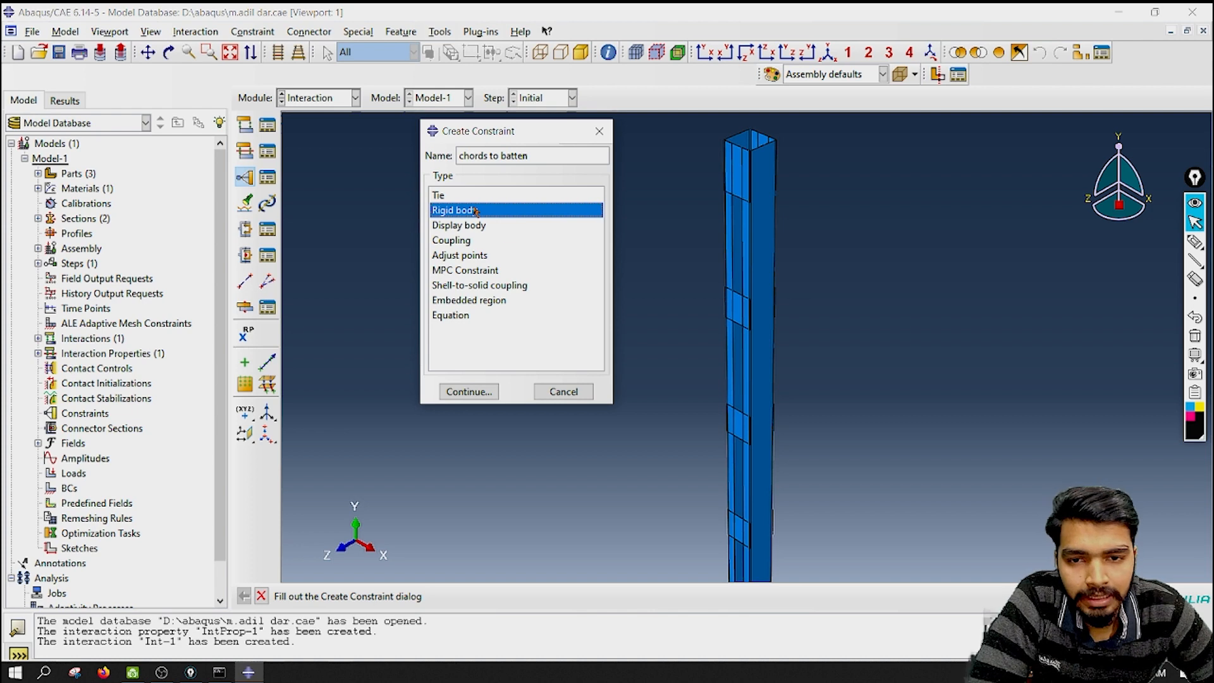
click(444, 198)
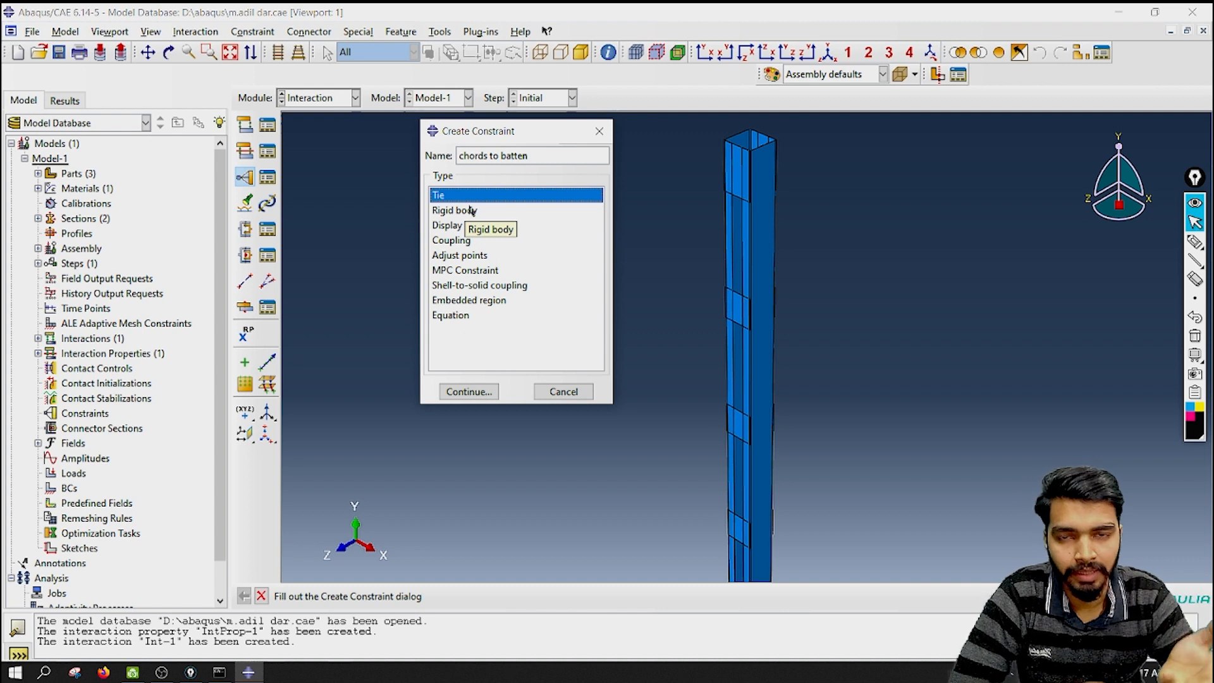
click(455, 230)
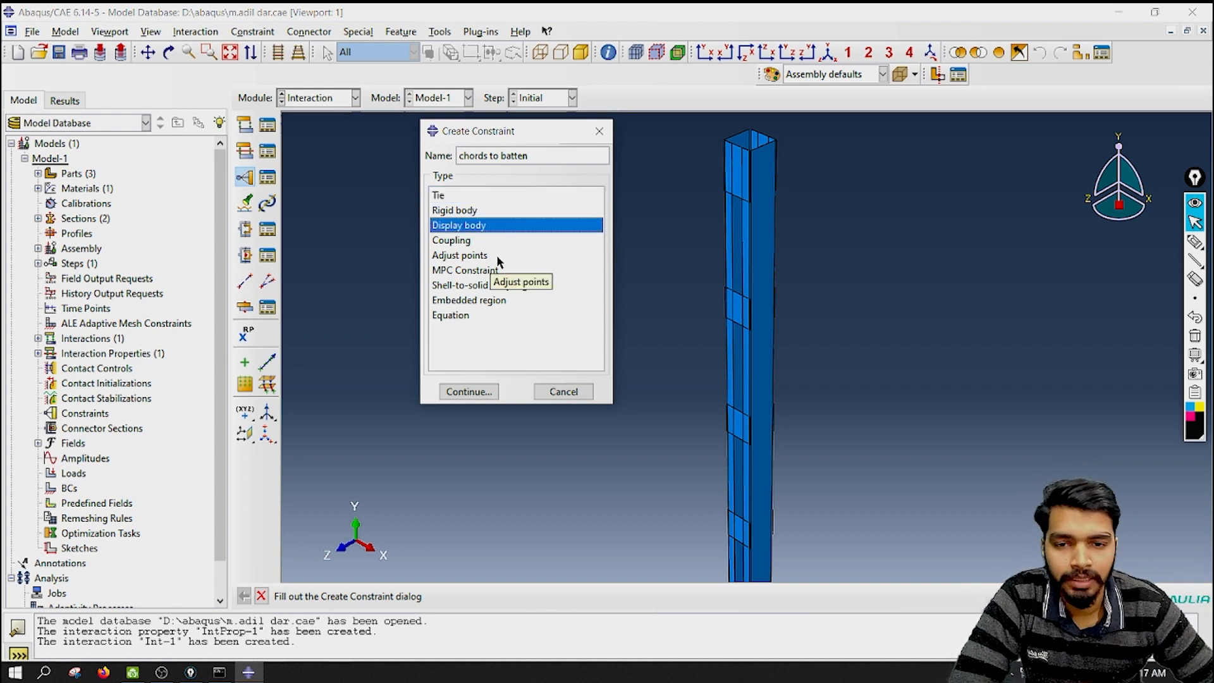
click(450, 246)
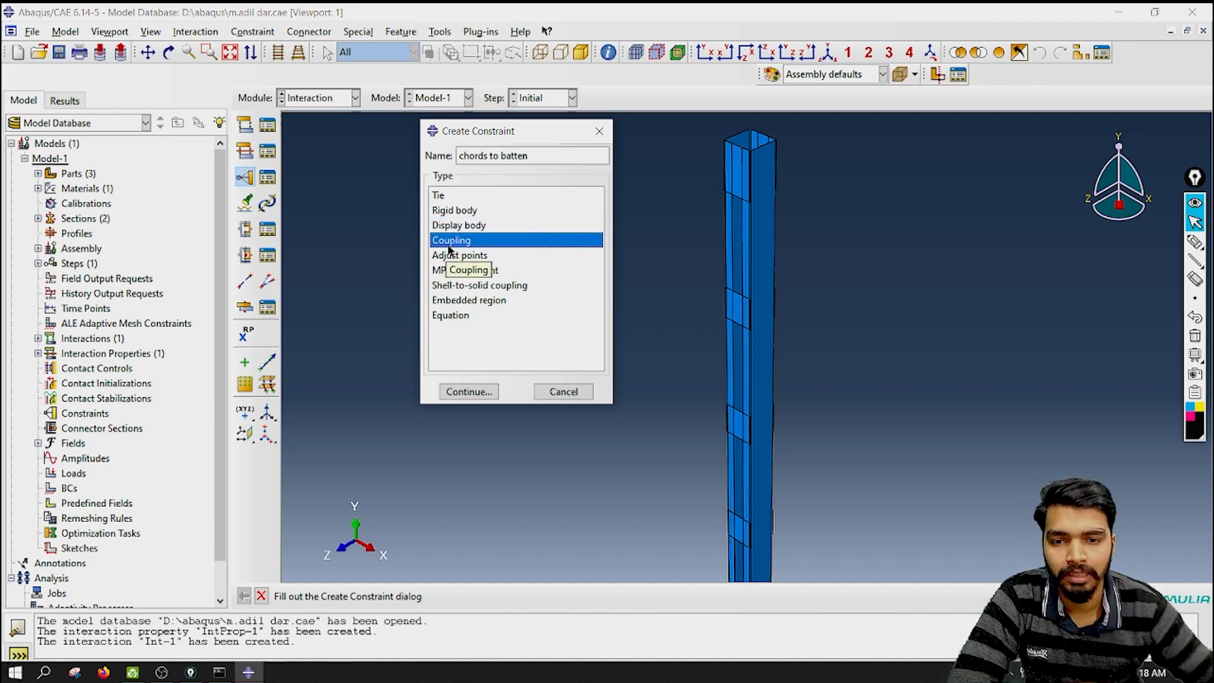
click(506, 285)
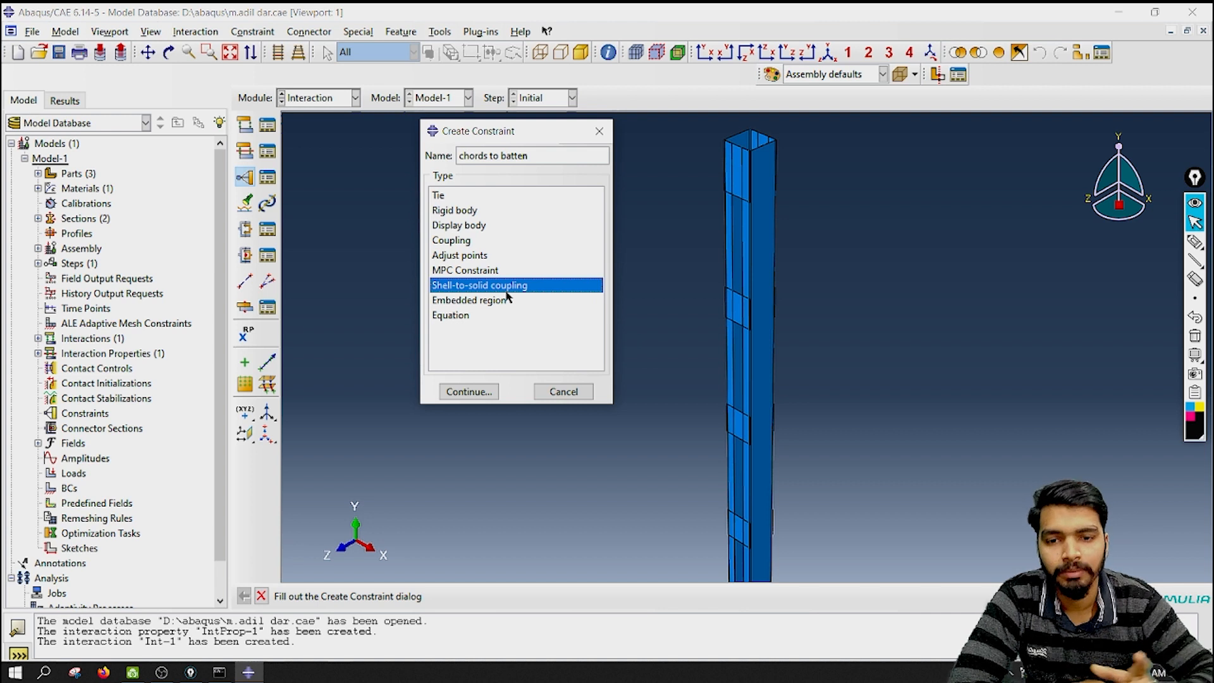
click(467, 303)
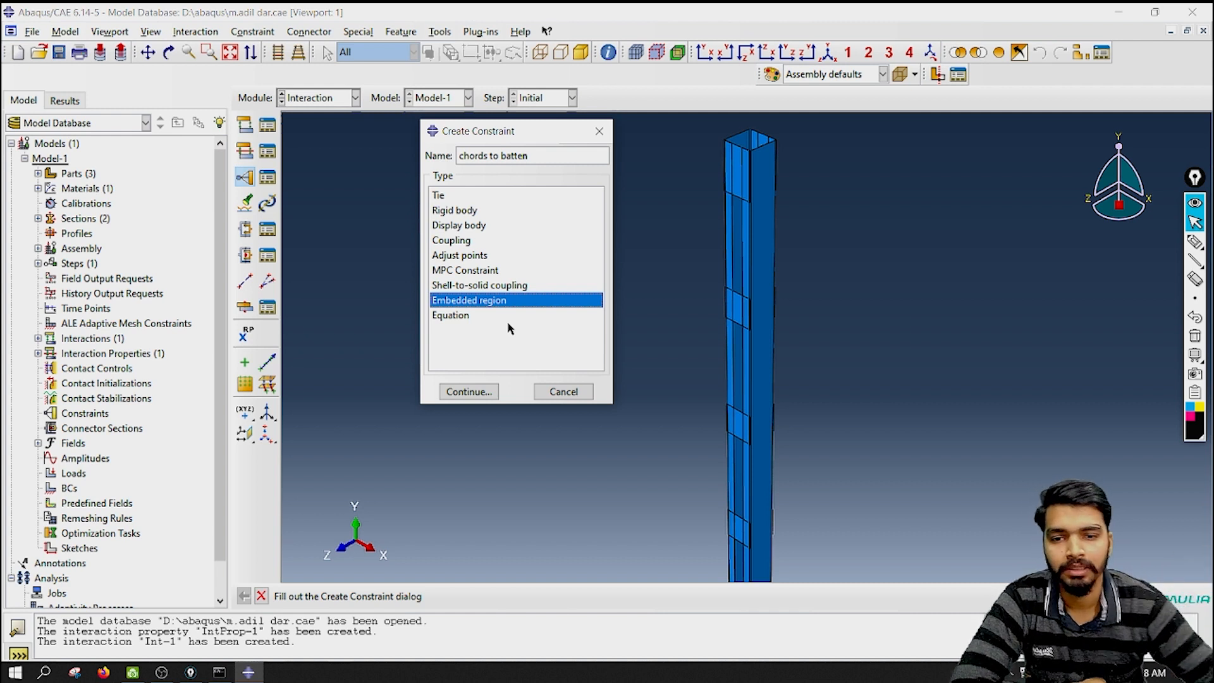
click(469, 316)
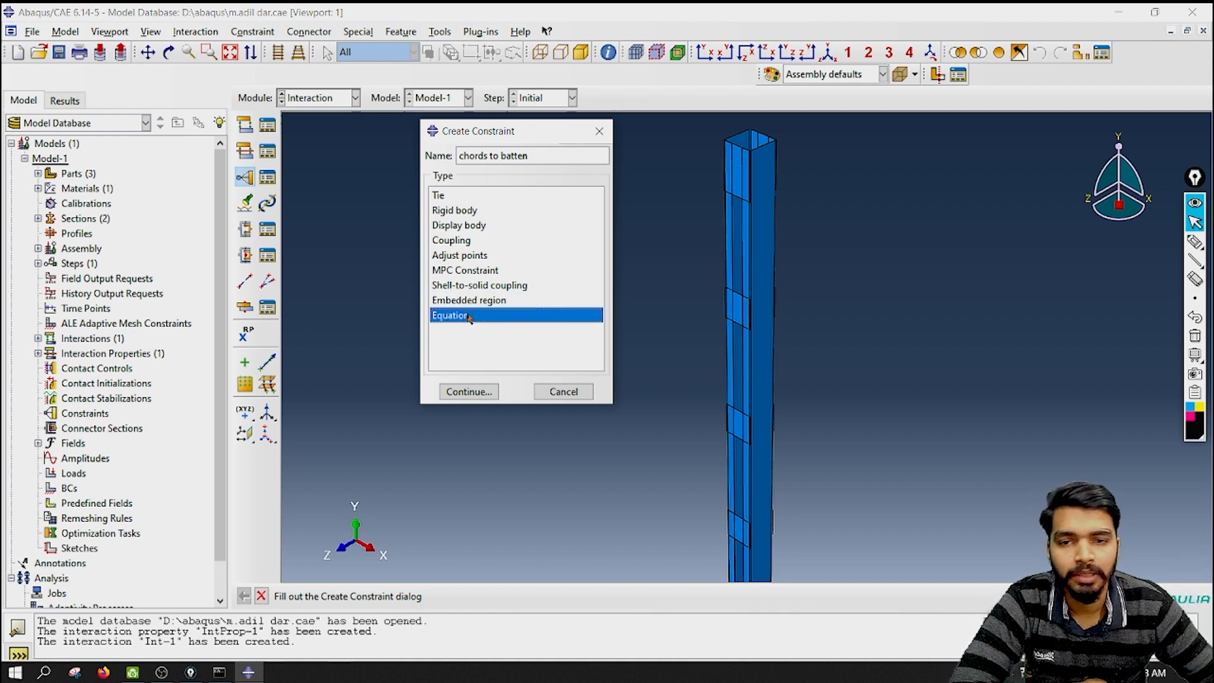
click(443, 196)
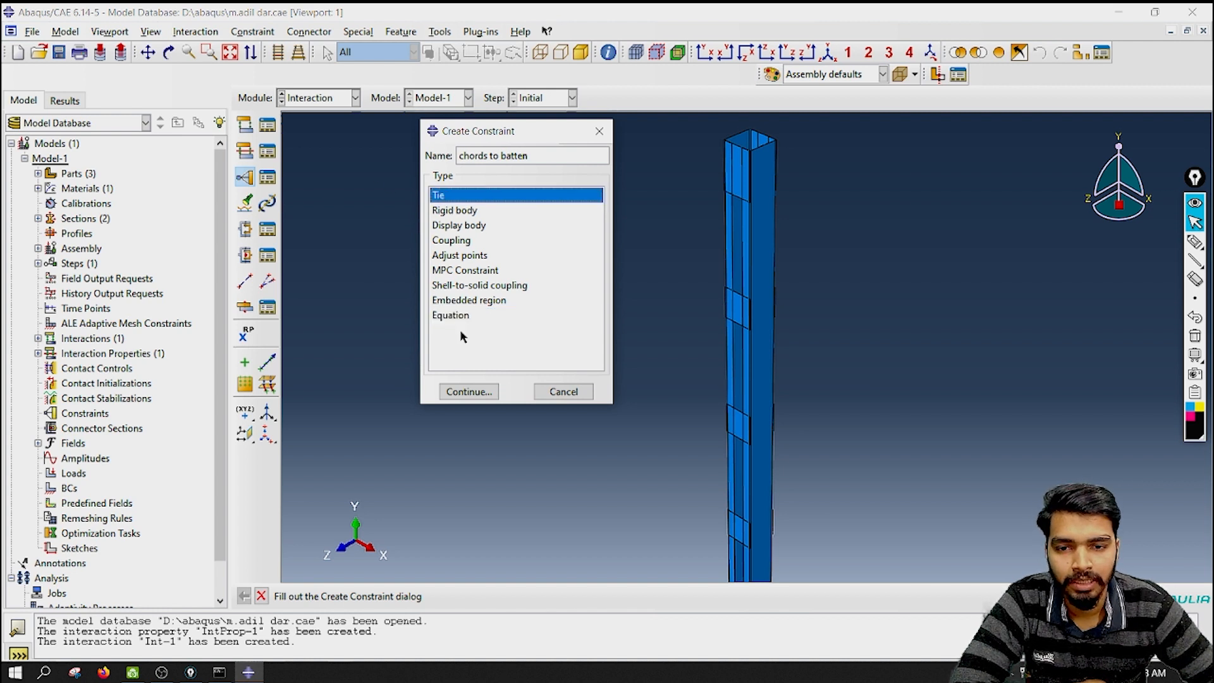
click(470, 392)
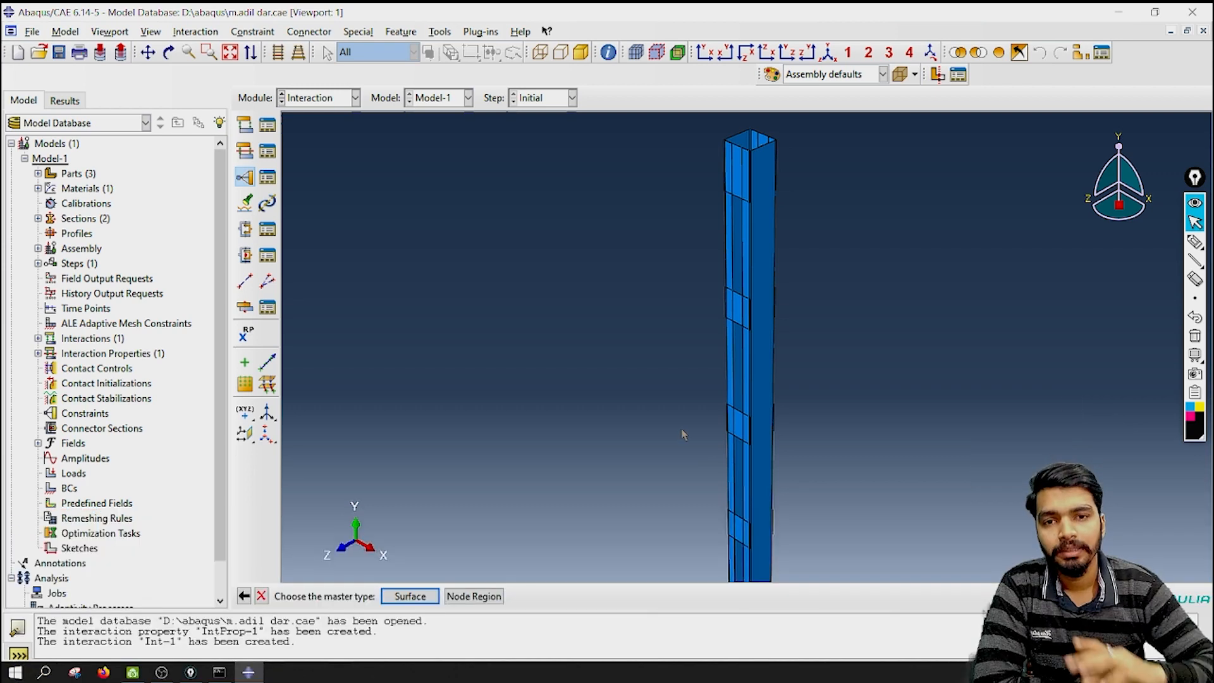
click(400, 594)
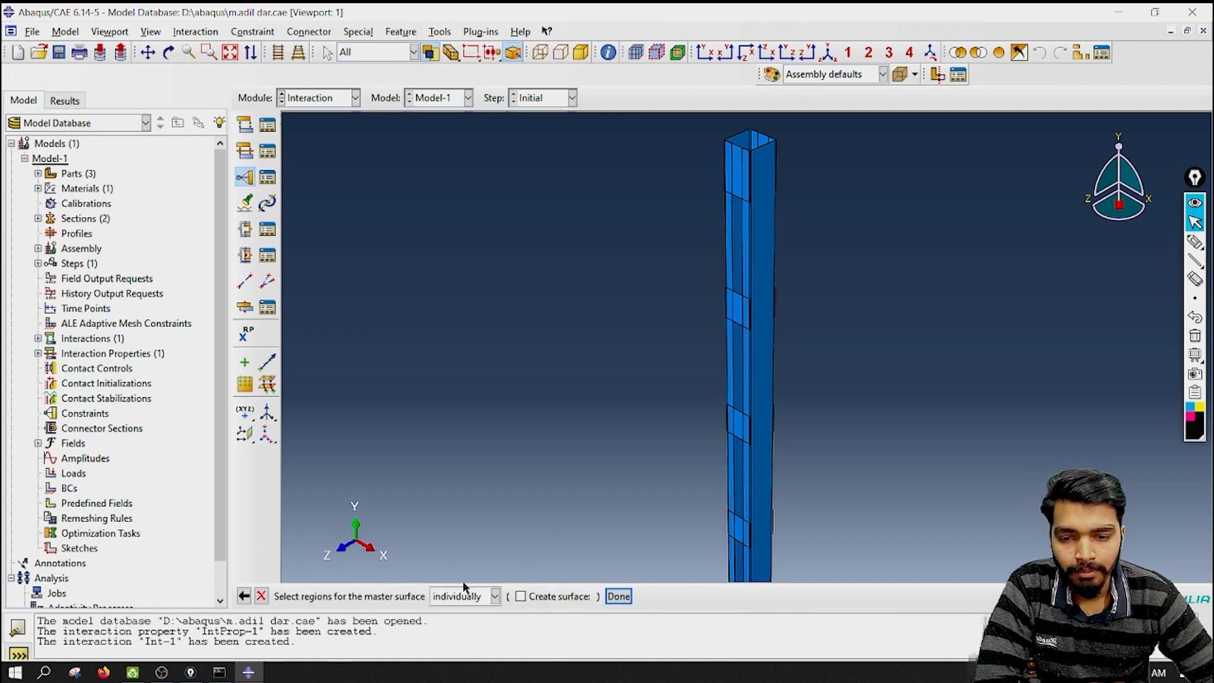
click(729, 355)
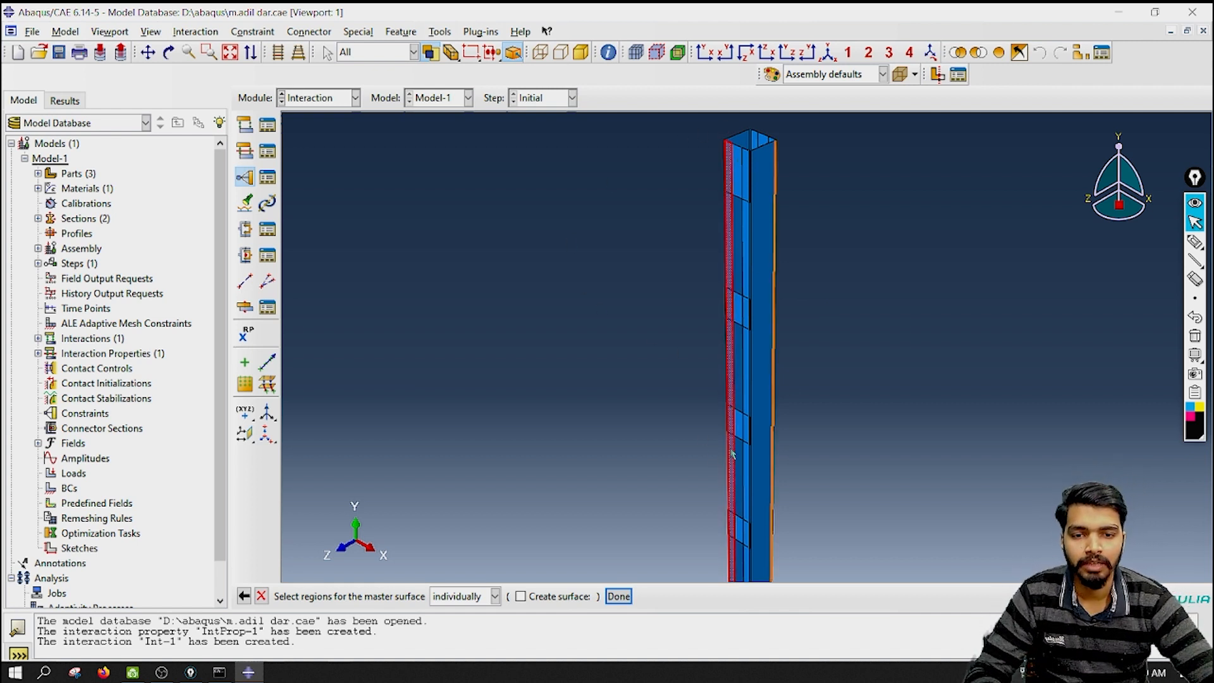
ctrl+alt+middle_drag(749, 436, 813, 331)
scroll(793, 354, up, 3)
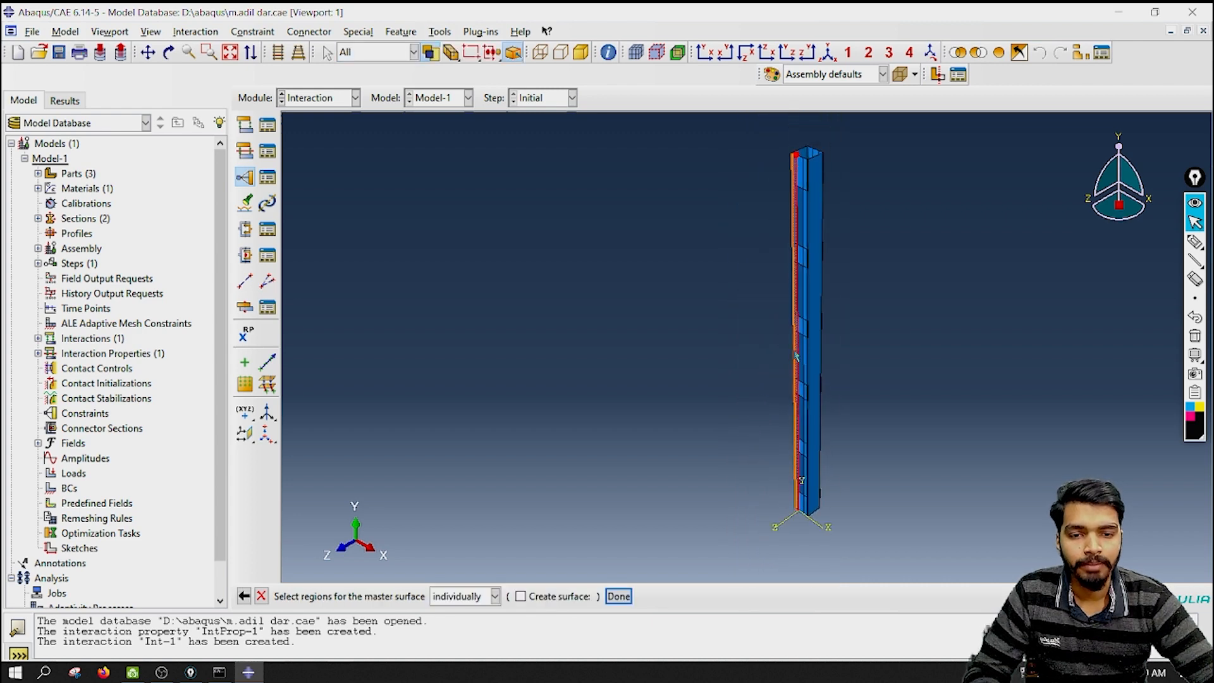
scroll(791, 354, down, 5)
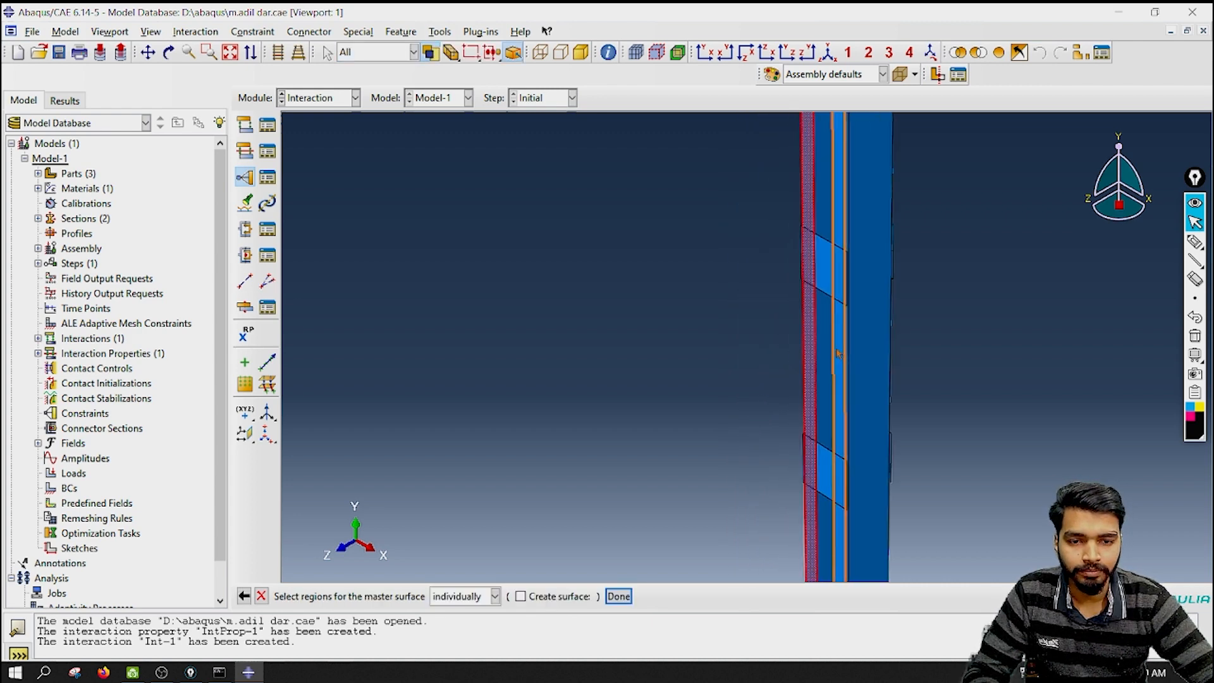
ctrl+alt+drag(886, 374, 606, 461)
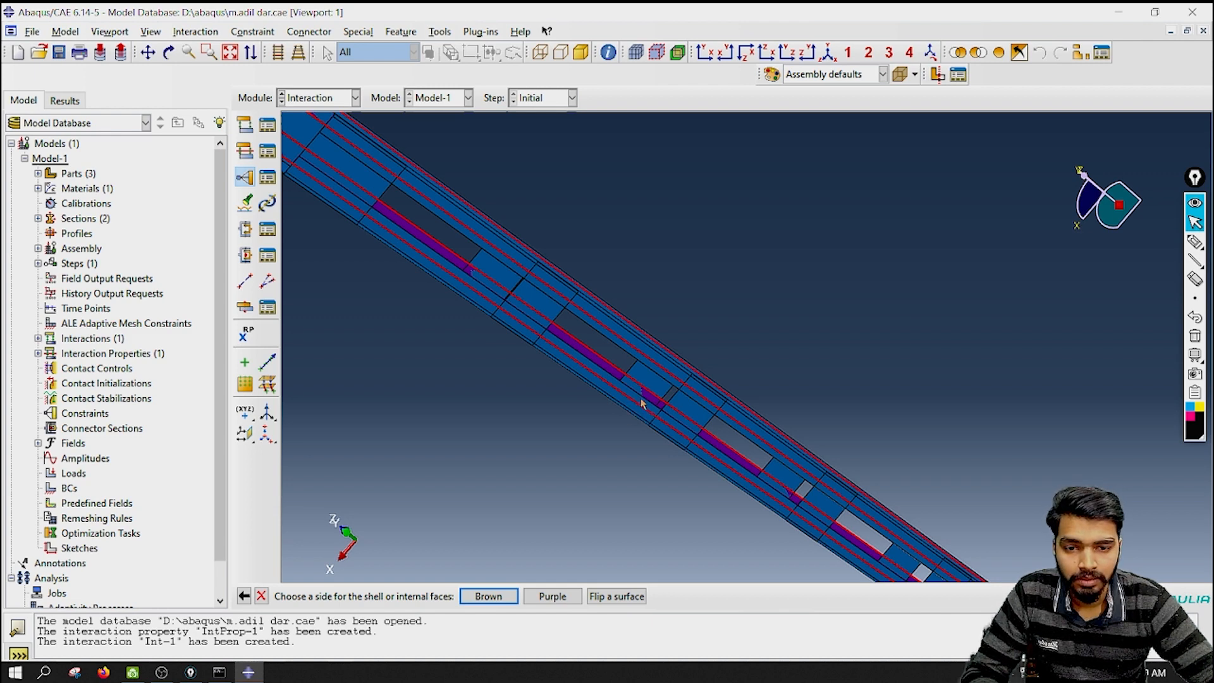
ctrl+alt+drag(643, 405, 772, 371)
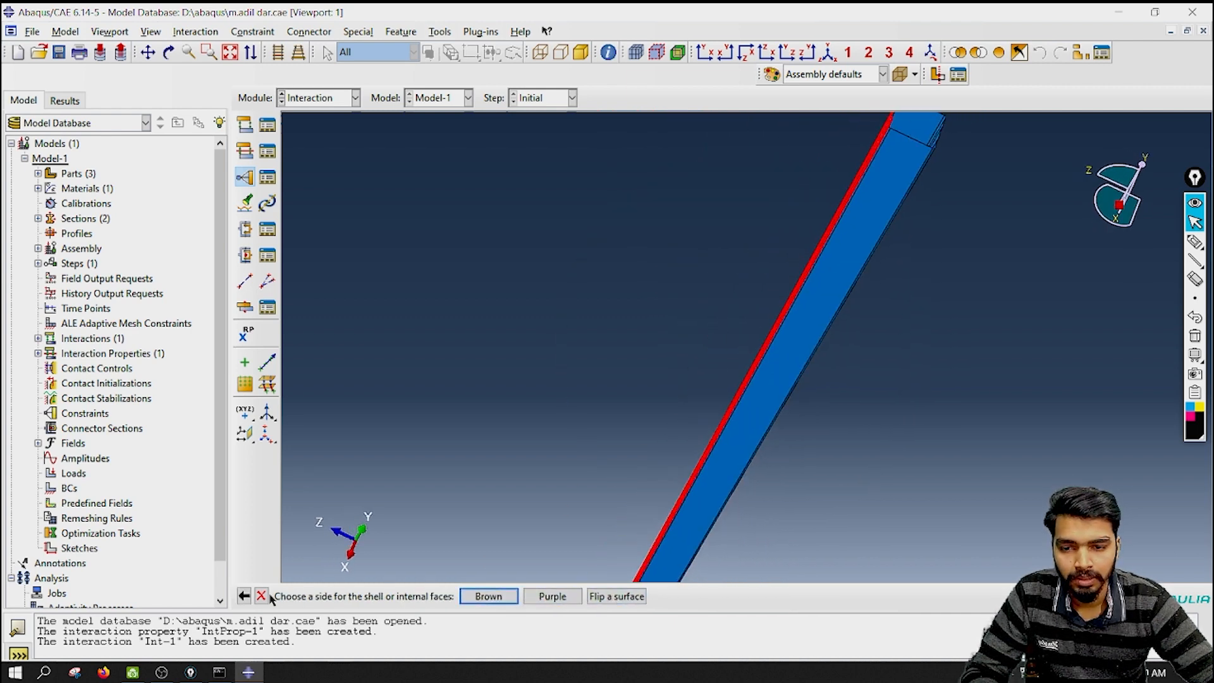
click(260, 596)
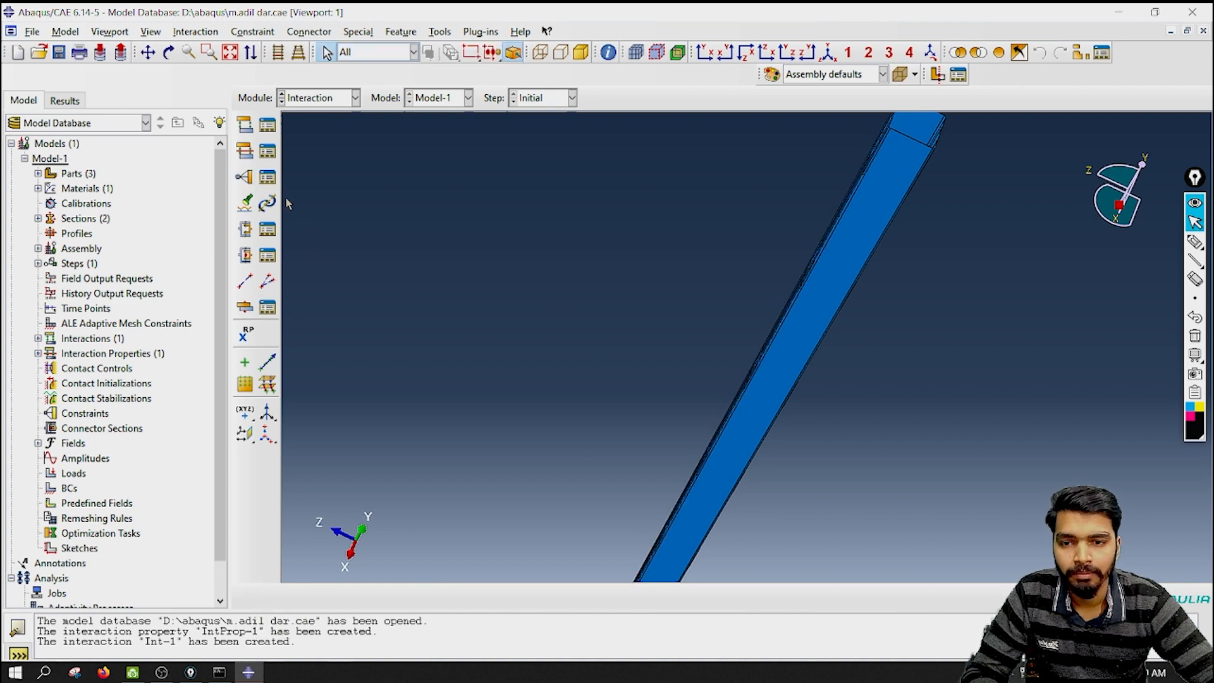
Create a Tie constraint named Constraint-1 with a surface master, selecting the two chord flange faces along one side of the column.
click(245, 177)
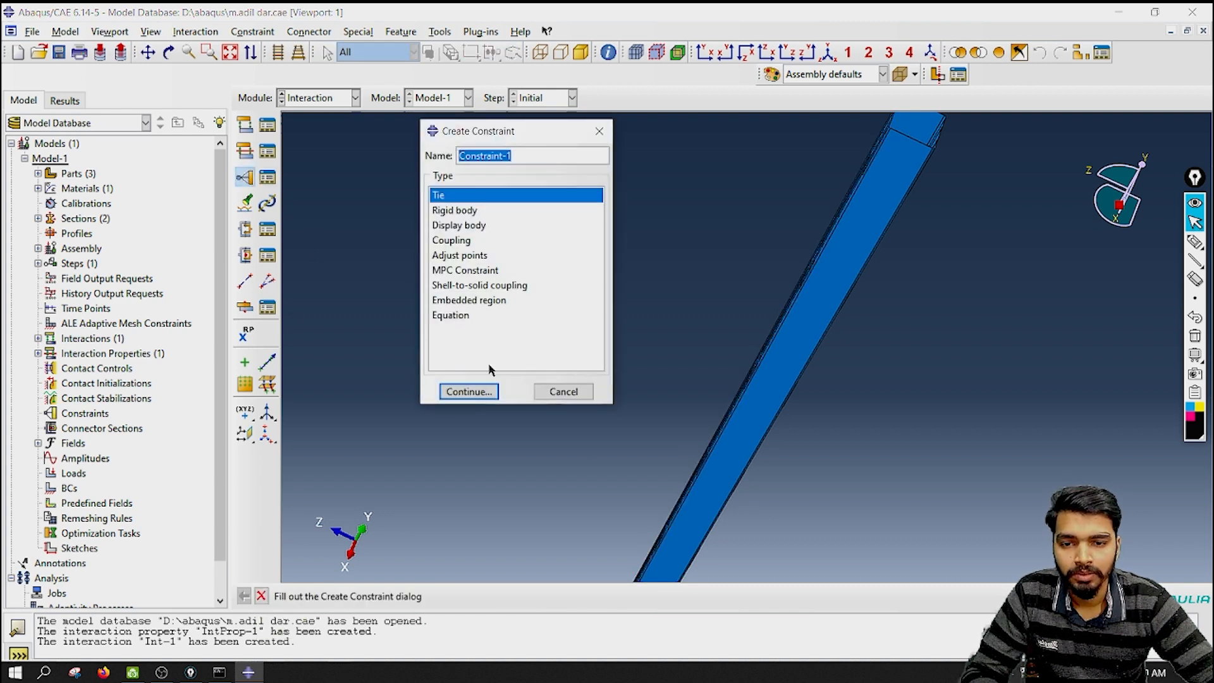
click(483, 393)
ctrl+alt+drag(764, 404, 868, 429)
scroll(759, 425, up, 5)
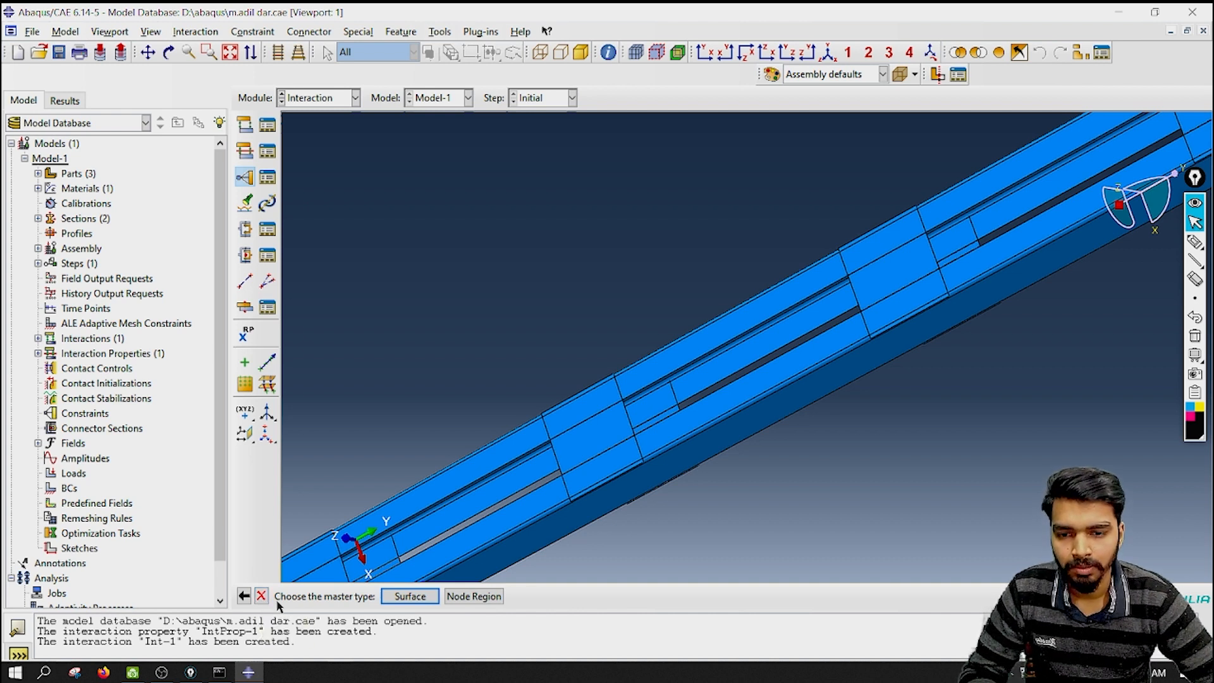
click(405, 597)
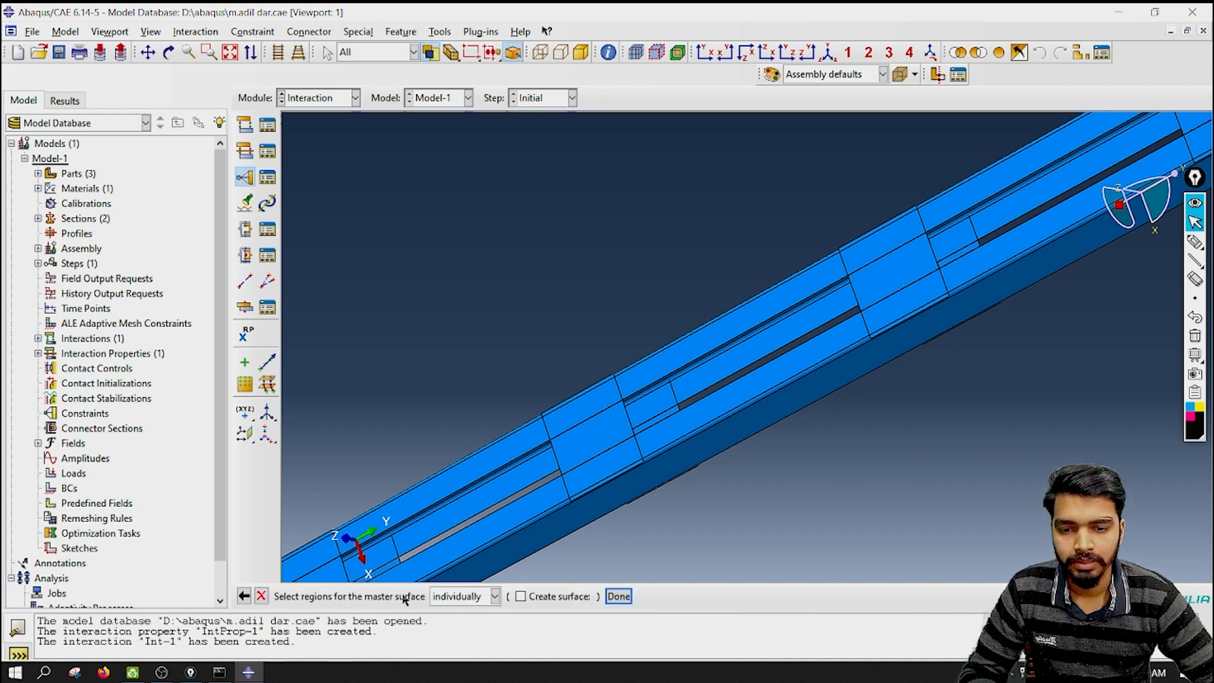
click(516, 501)
shift+click(496, 470)
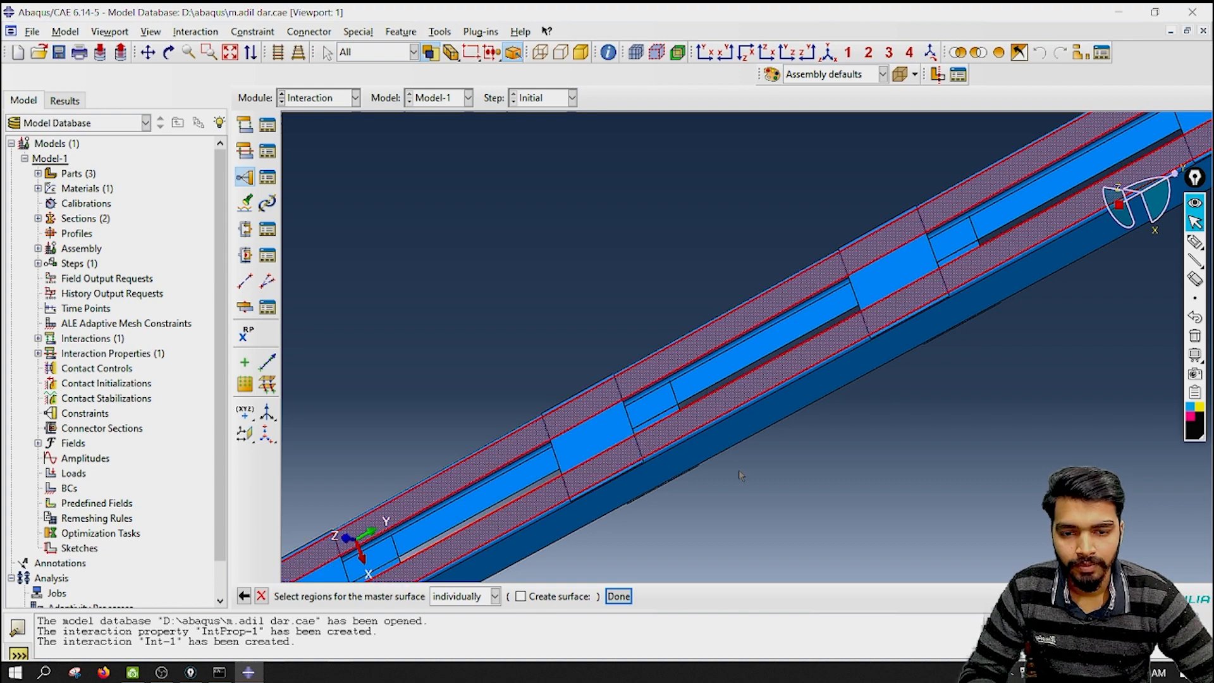
Add the two chord flange faces on the opposite side of the column to the master surface and finish the selection.
scroll(635, 423, down, 3)
ctrl+alt+drag(789, 423, 565, 344)
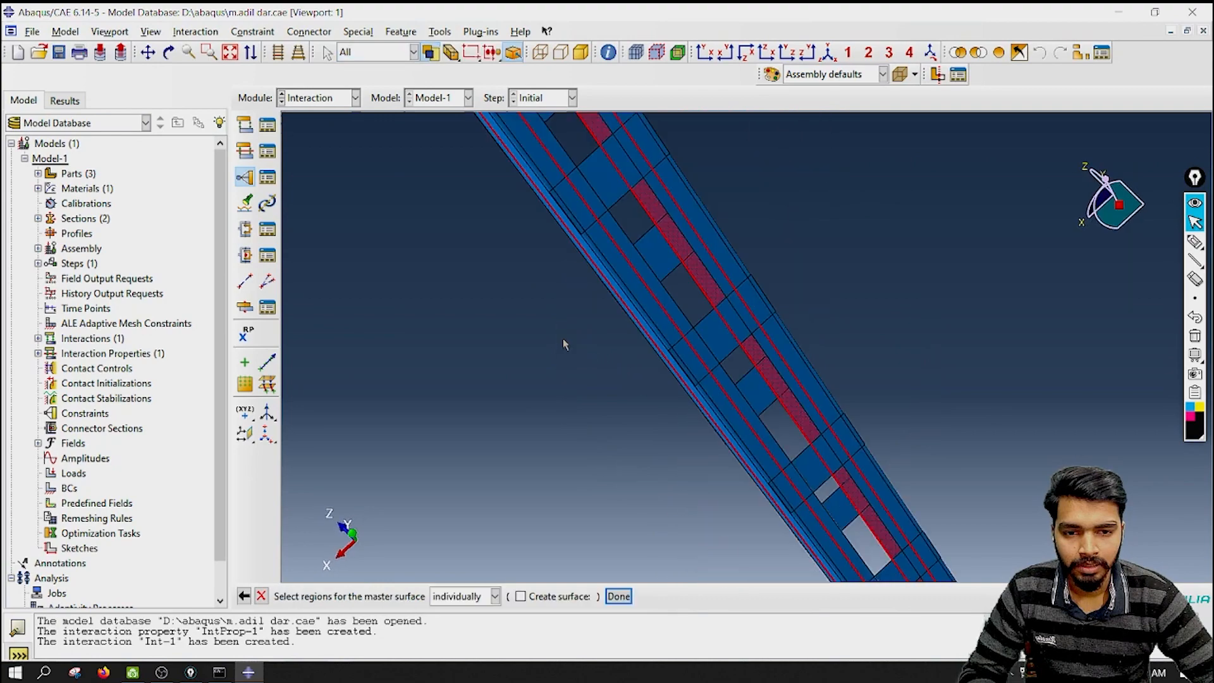
shift+click(659, 307)
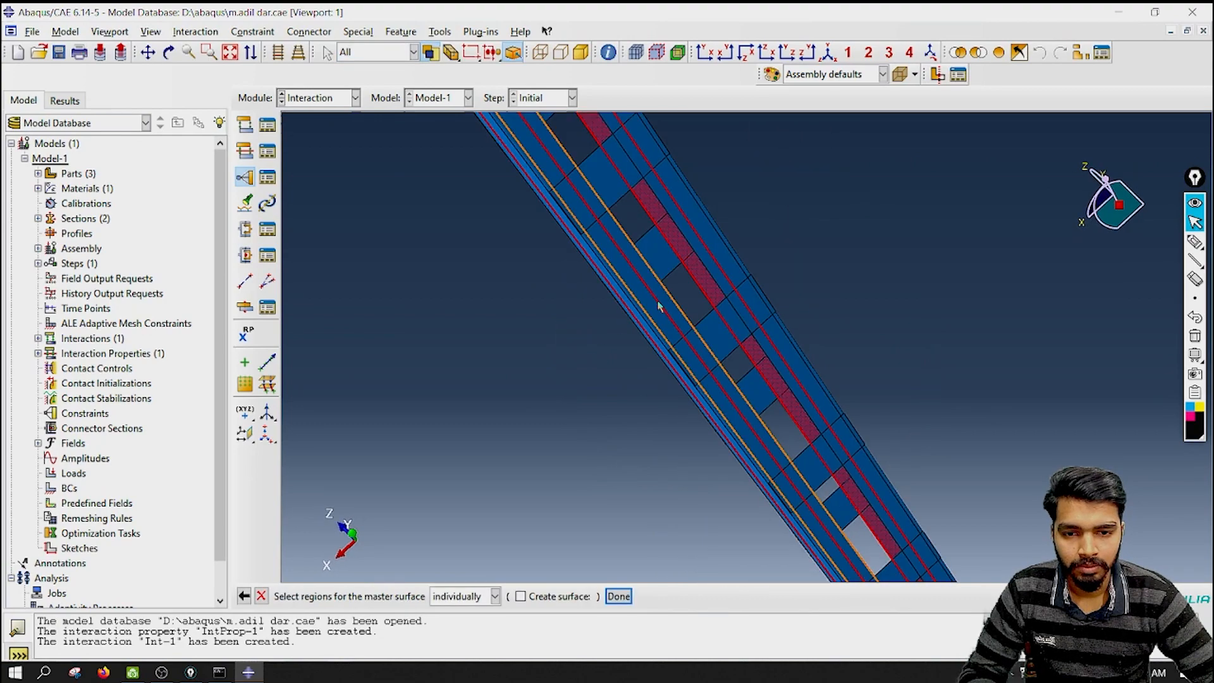
shift+click(733, 275)
ctrl+alt+drag(788, 306, 835, 347)
scroll(810, 344, up, 4)
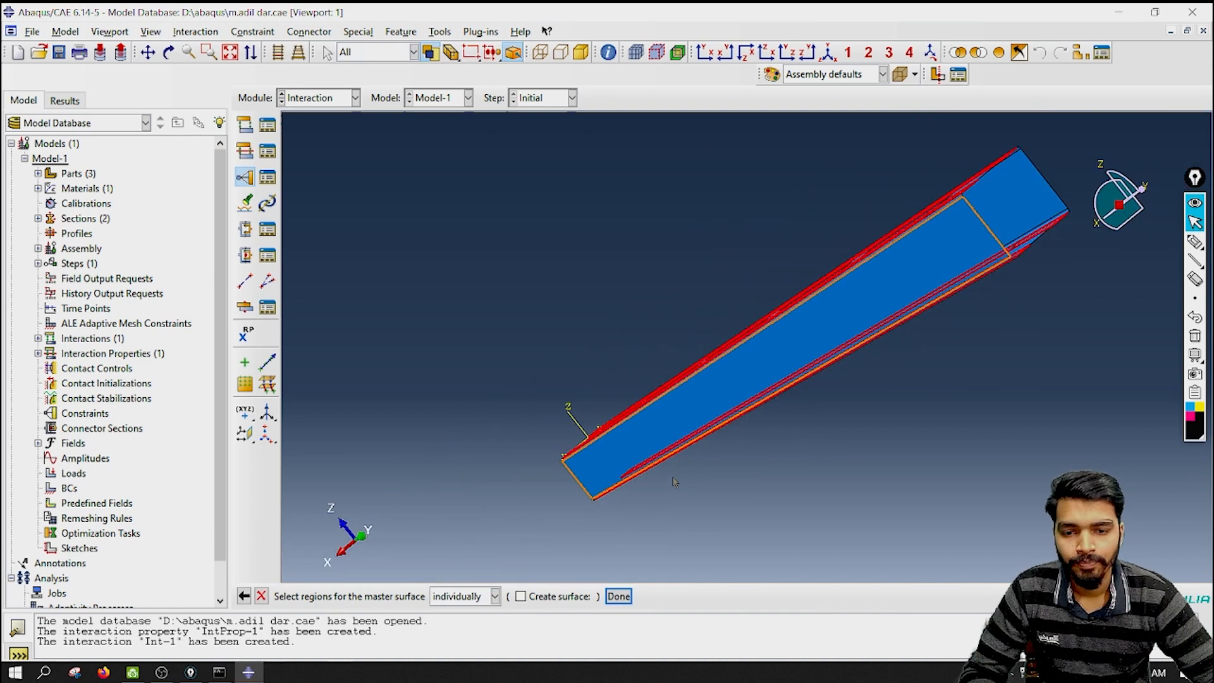
scroll(672, 489, down, 2)
click(618, 596)
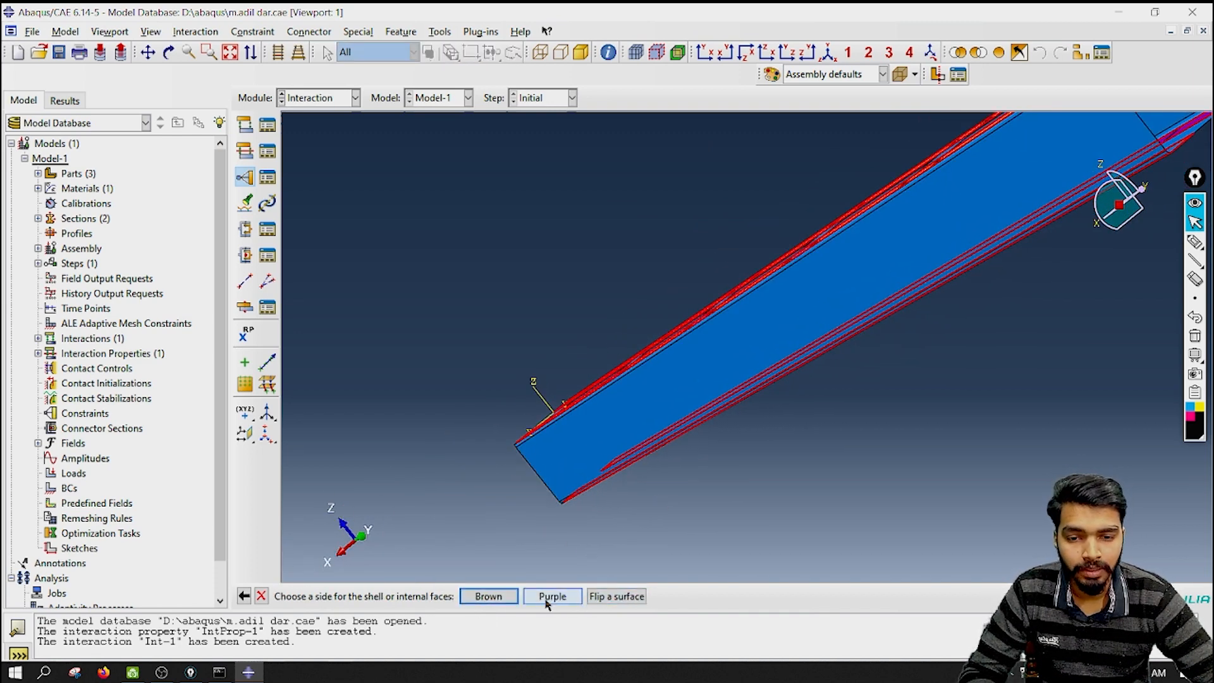
Examine the brown and purple sides of the selected chord flange faces around the column.
ctrl+alt+drag(621, 395, 752, 420)
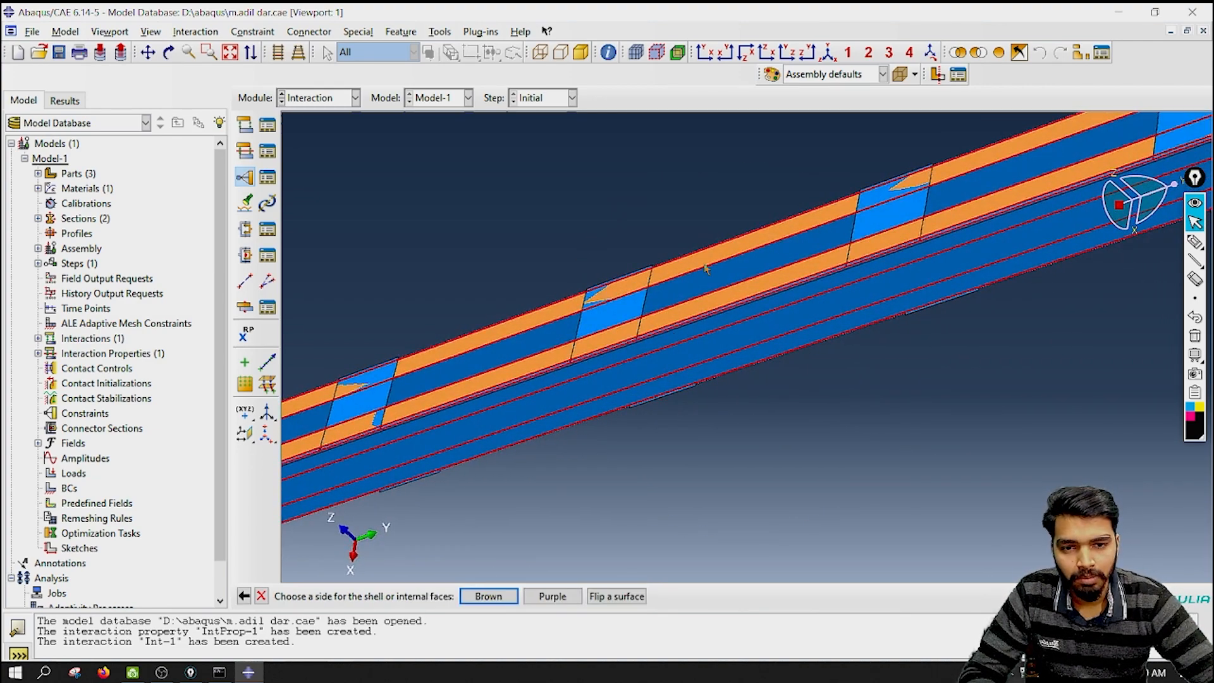
mouse_move(726, 330)
ctrl+alt+mouse_down()
mouse_move(772, 369)
mouse_move(770, 396)
mouse_move(743, 318)
ctrl+alt+mouse_up()
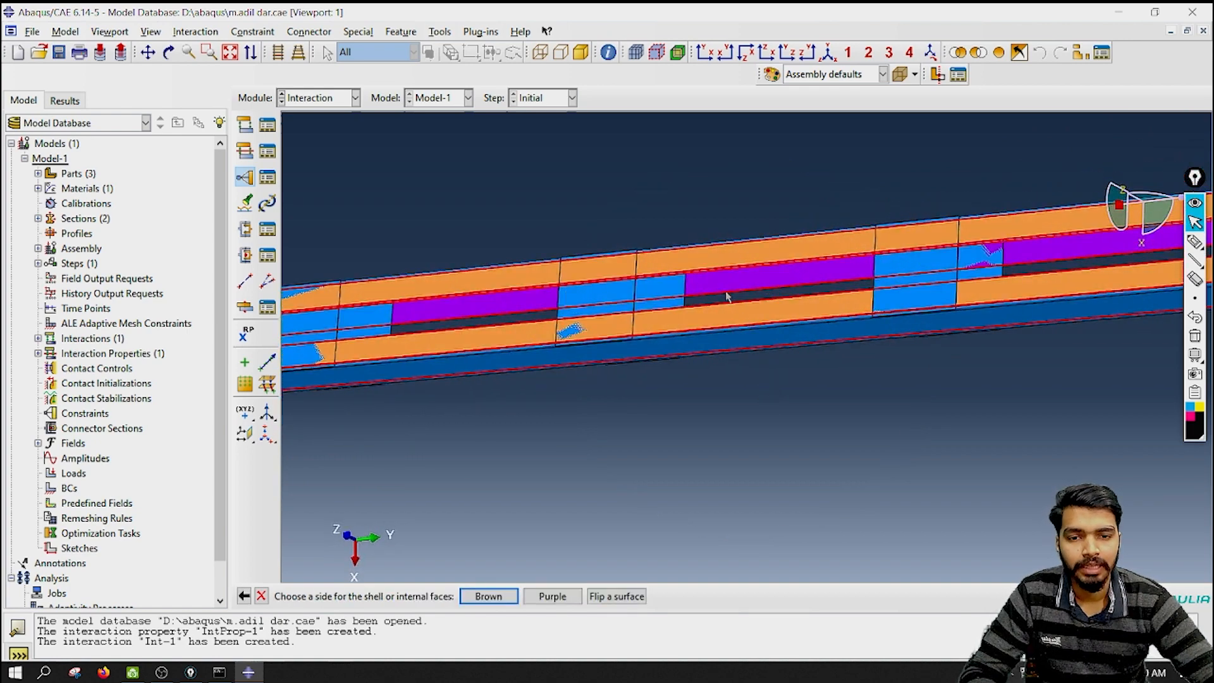
ctrl+alt+drag(941, 284, 783, 248)
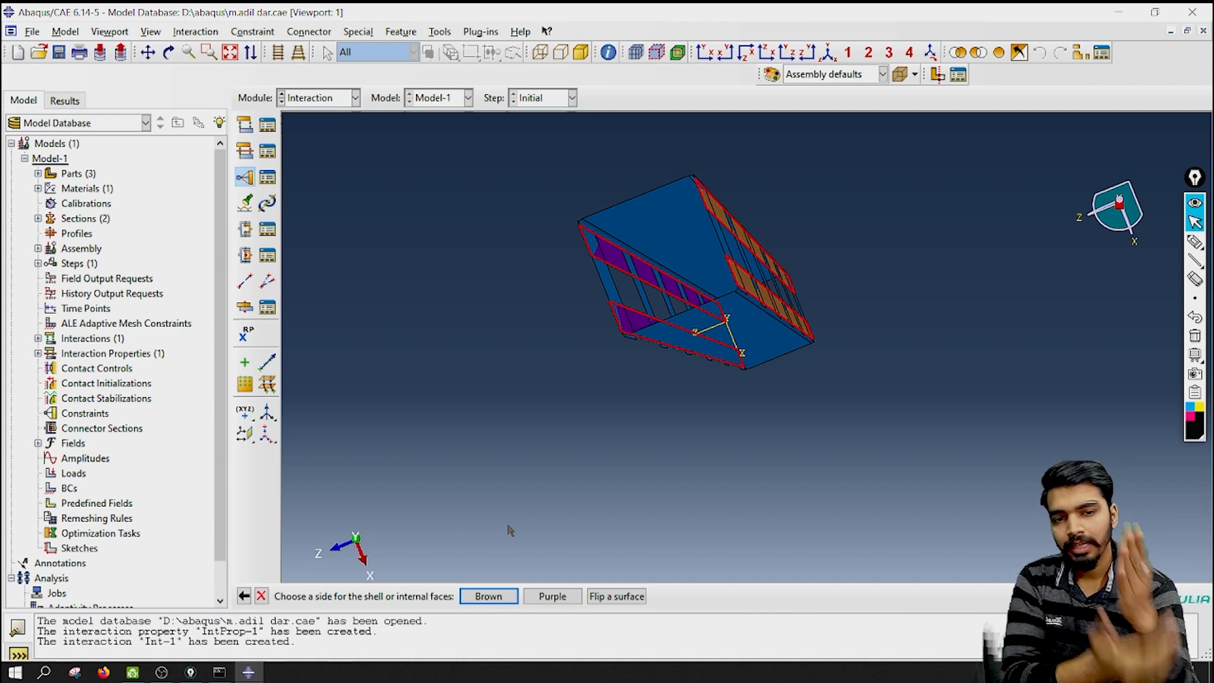
scroll(541, 529, down, 1)
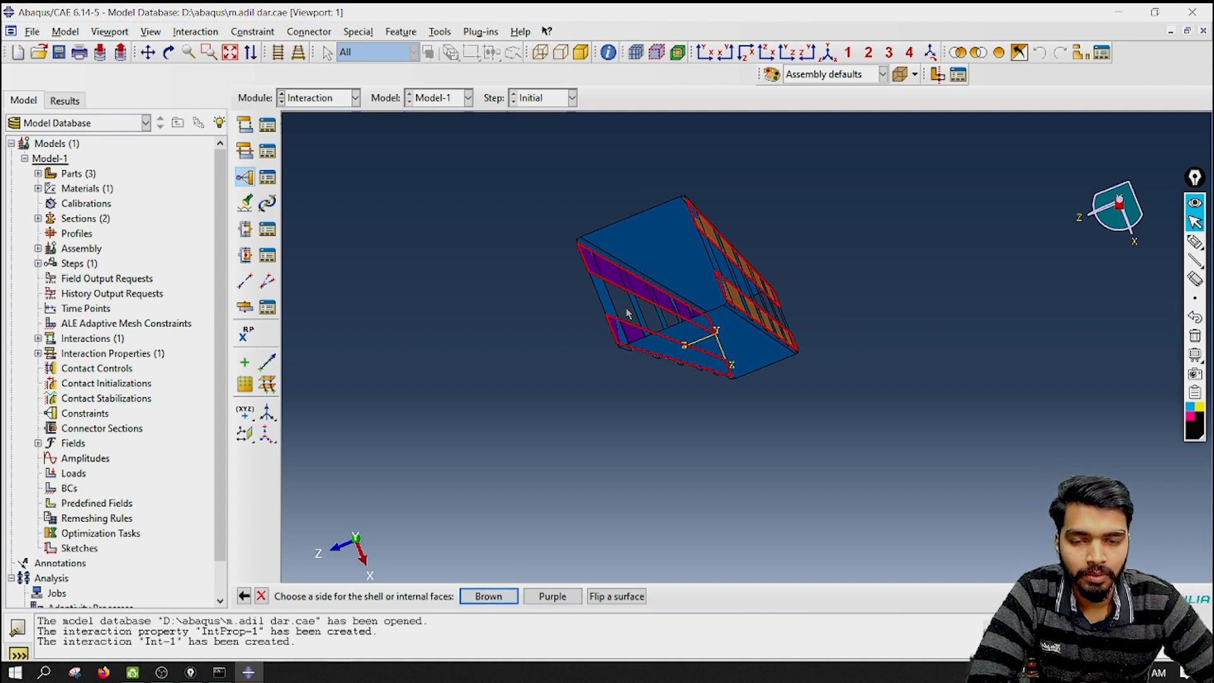
click(1194, 242)
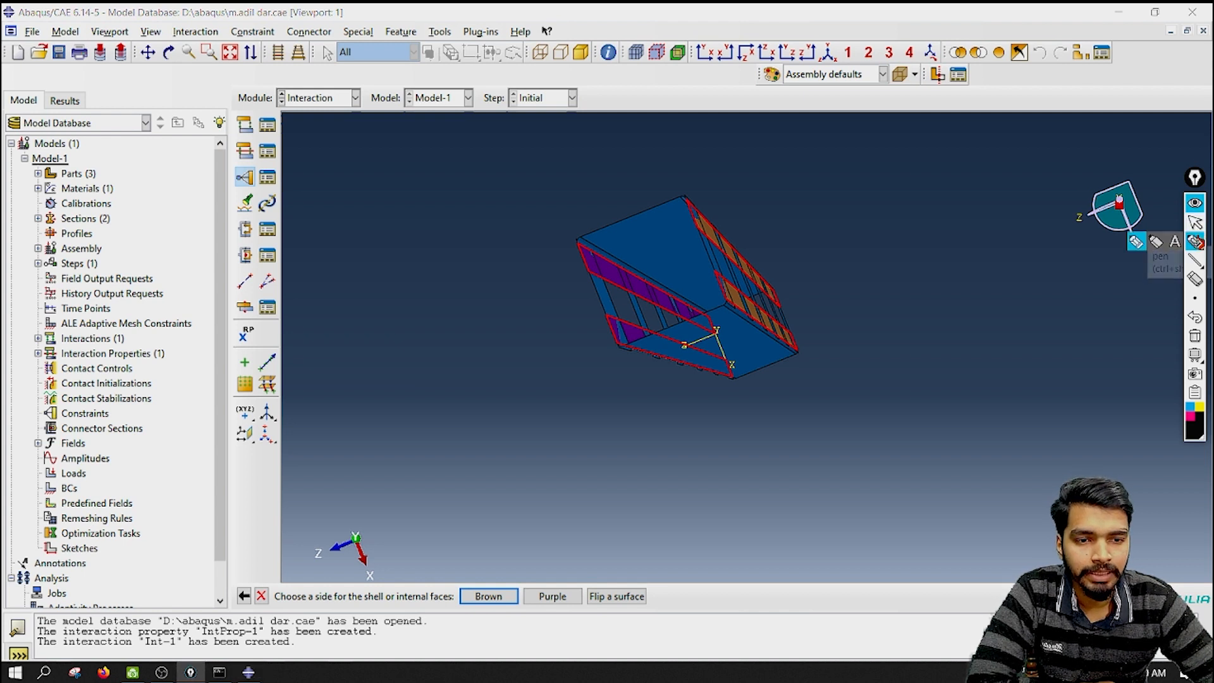
mouse_move(591, 261)
mouse_down()
mouse_move(592, 301)
mouse_move(607, 261)
mouse_up()
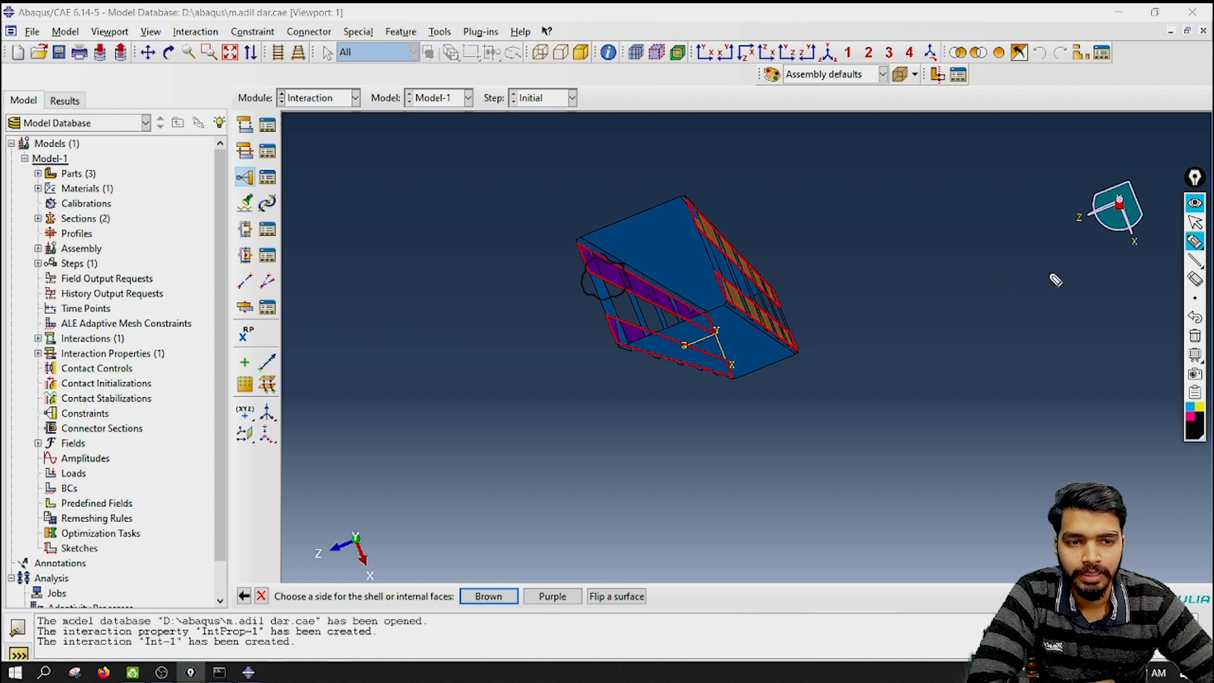
click(1193, 223)
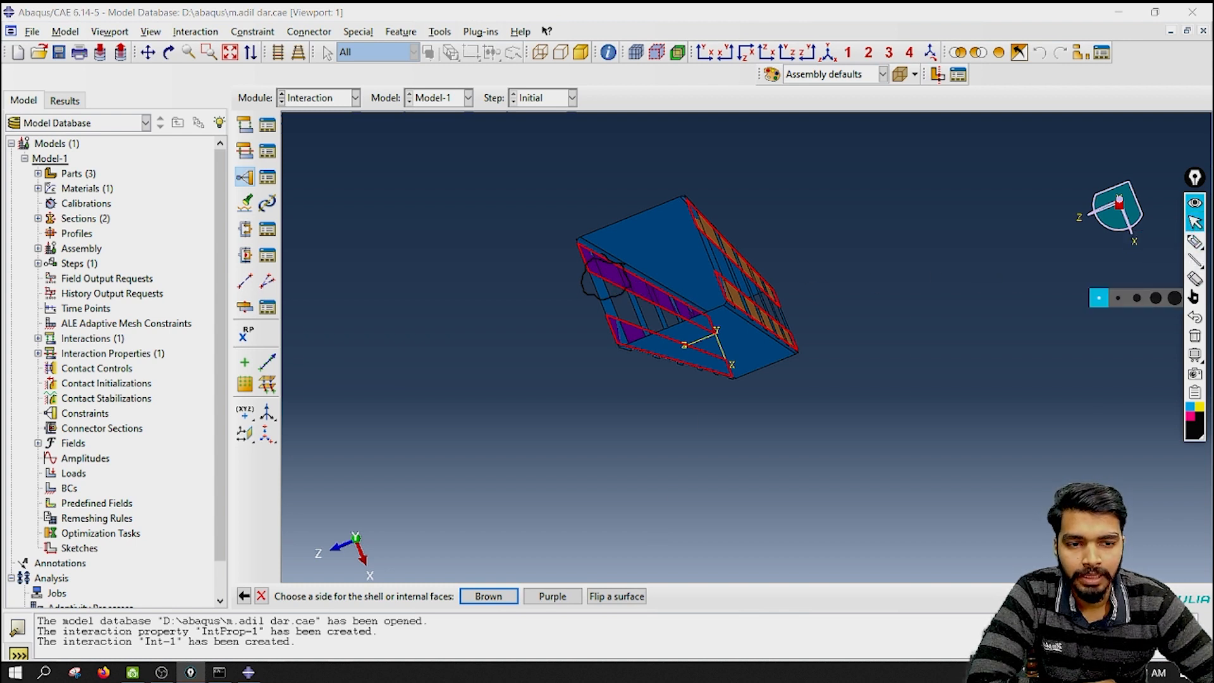
click(1195, 335)
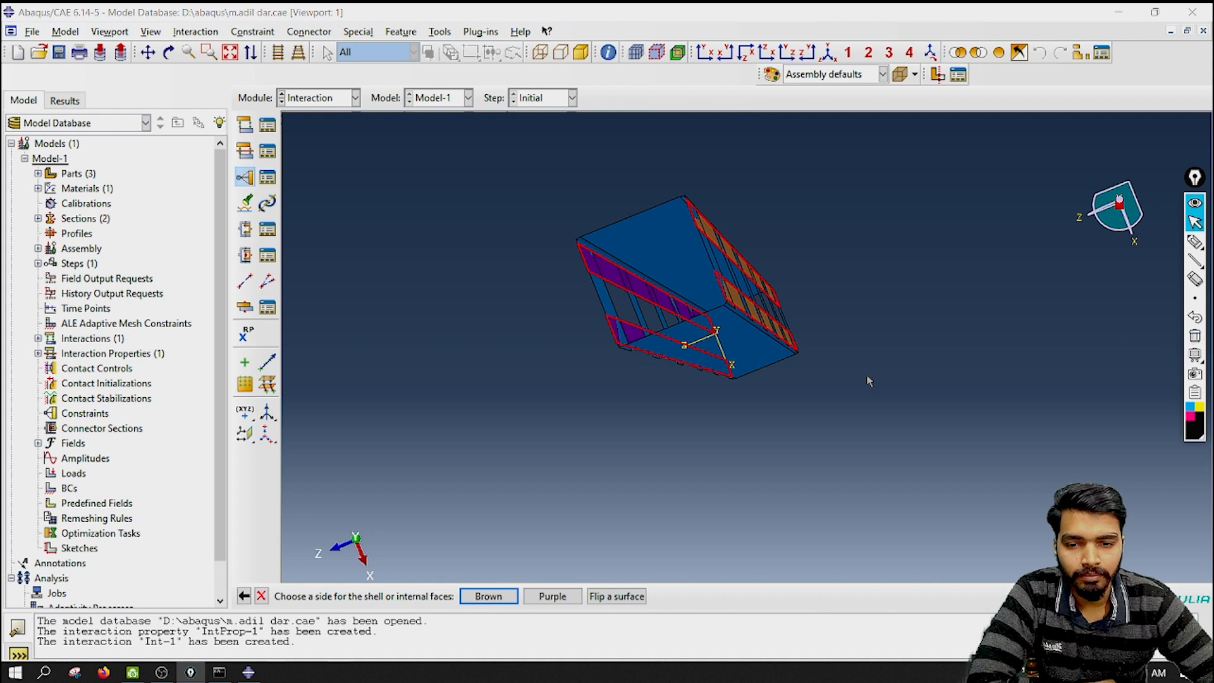
Use the Brown side of the chord faces for the master surface and set the slave type to Surface.
click(496, 597)
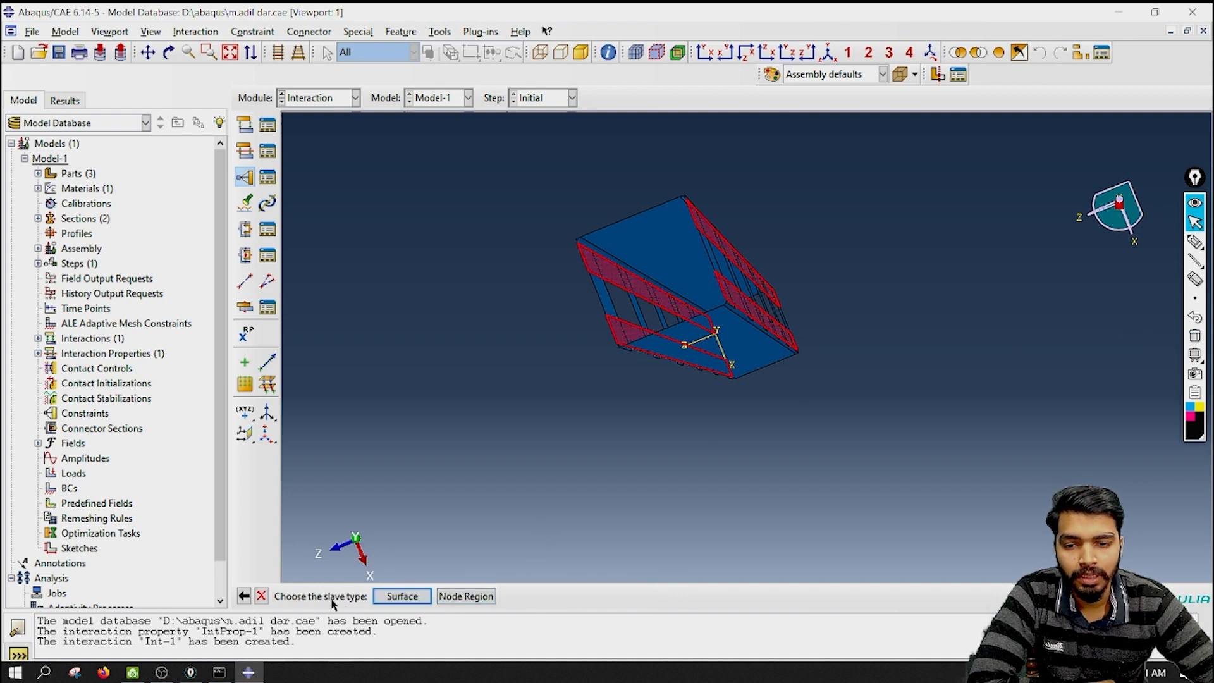
click(422, 602)
Select the six batten faces along one side of the column as regions of the slave surface.
drag(555, 402, 799, 355)
scroll(788, 361, down, 2)
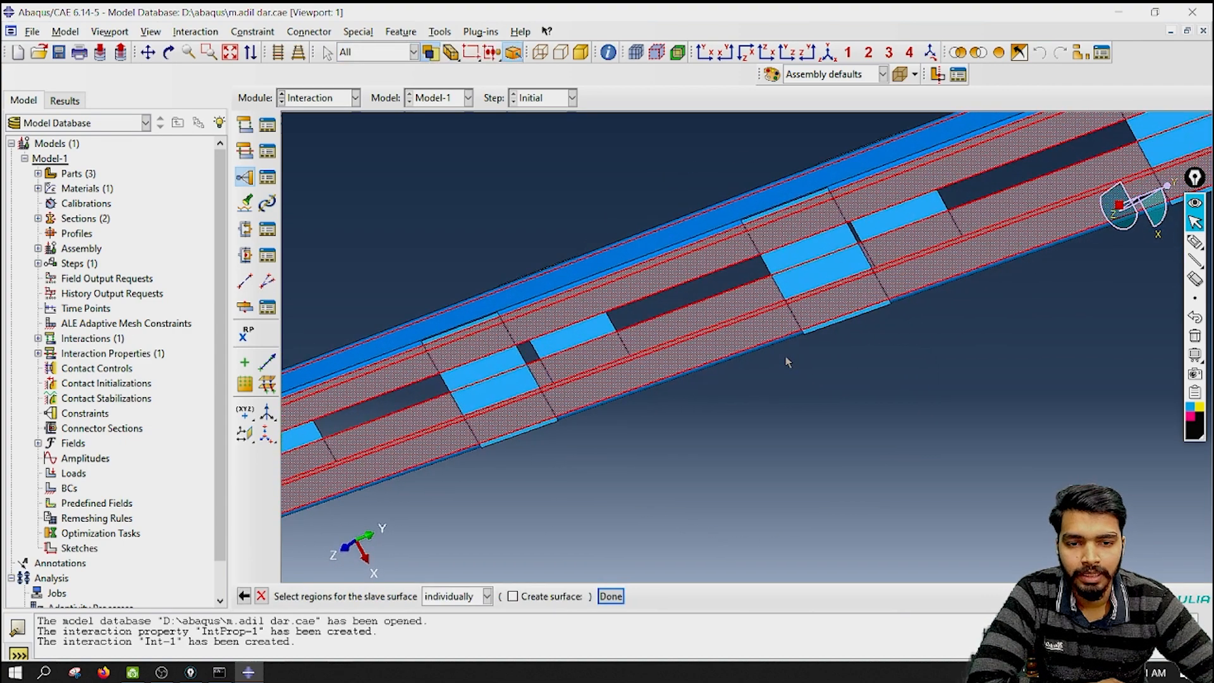
scroll(789, 361, up, 4)
scroll(789, 361, down, 1)
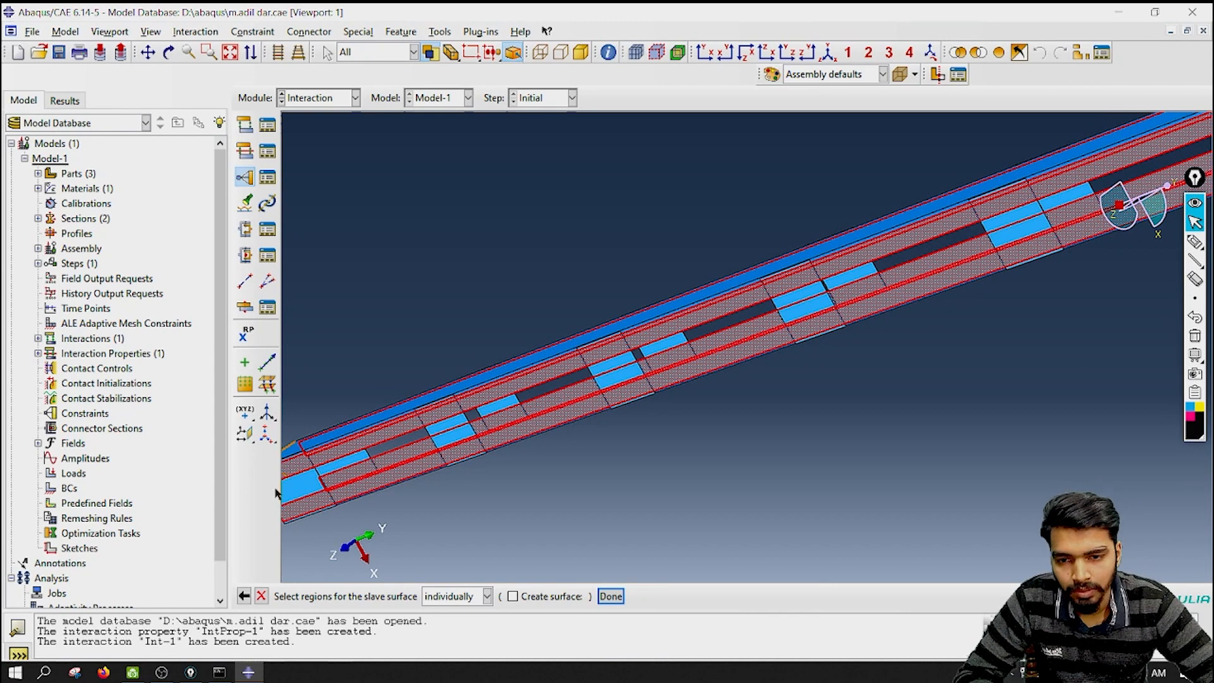
click(307, 487)
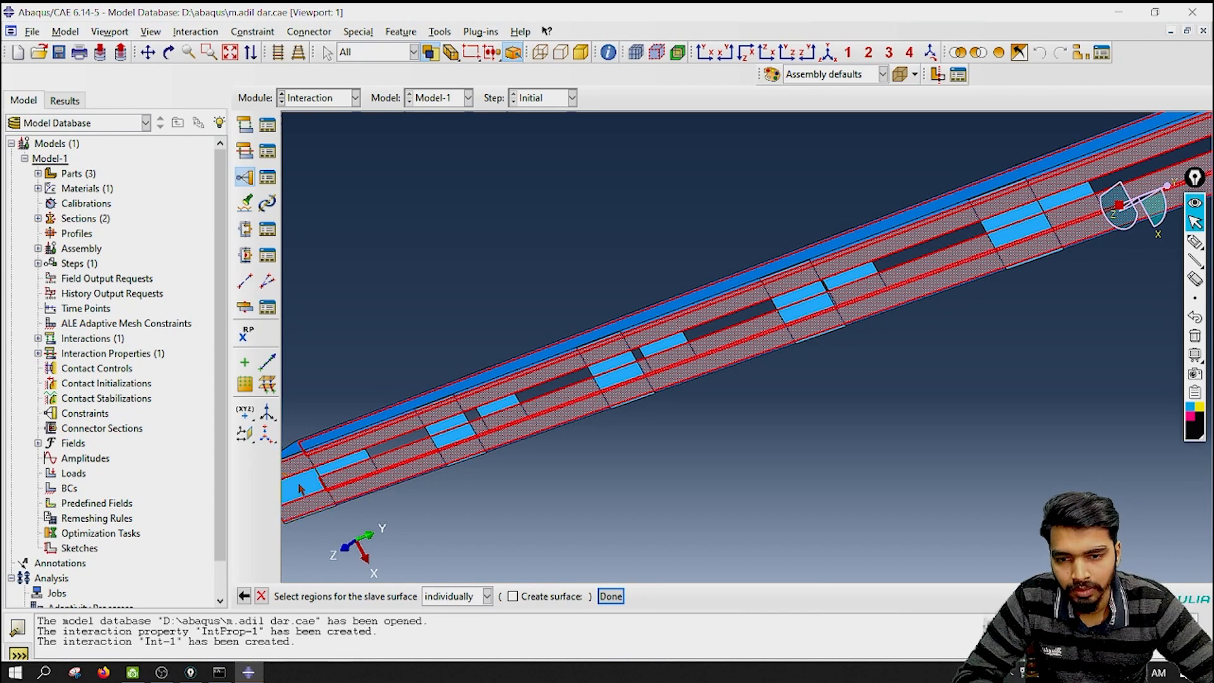
click(457, 437)
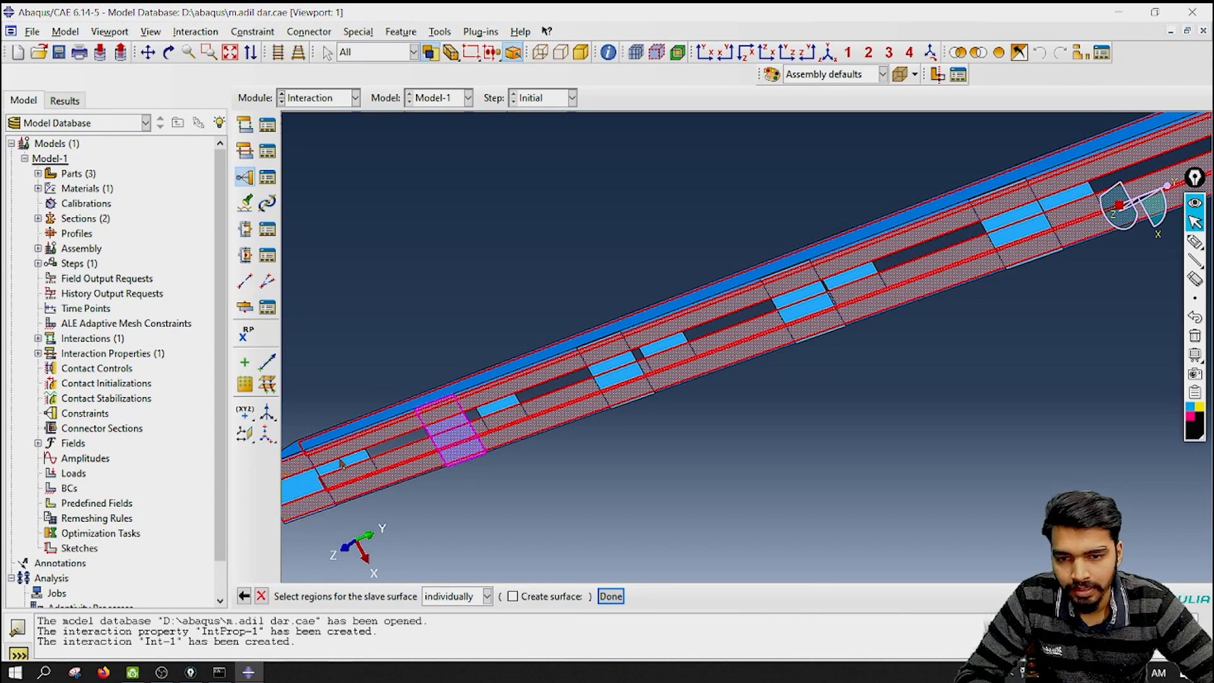
shift+click(295, 489)
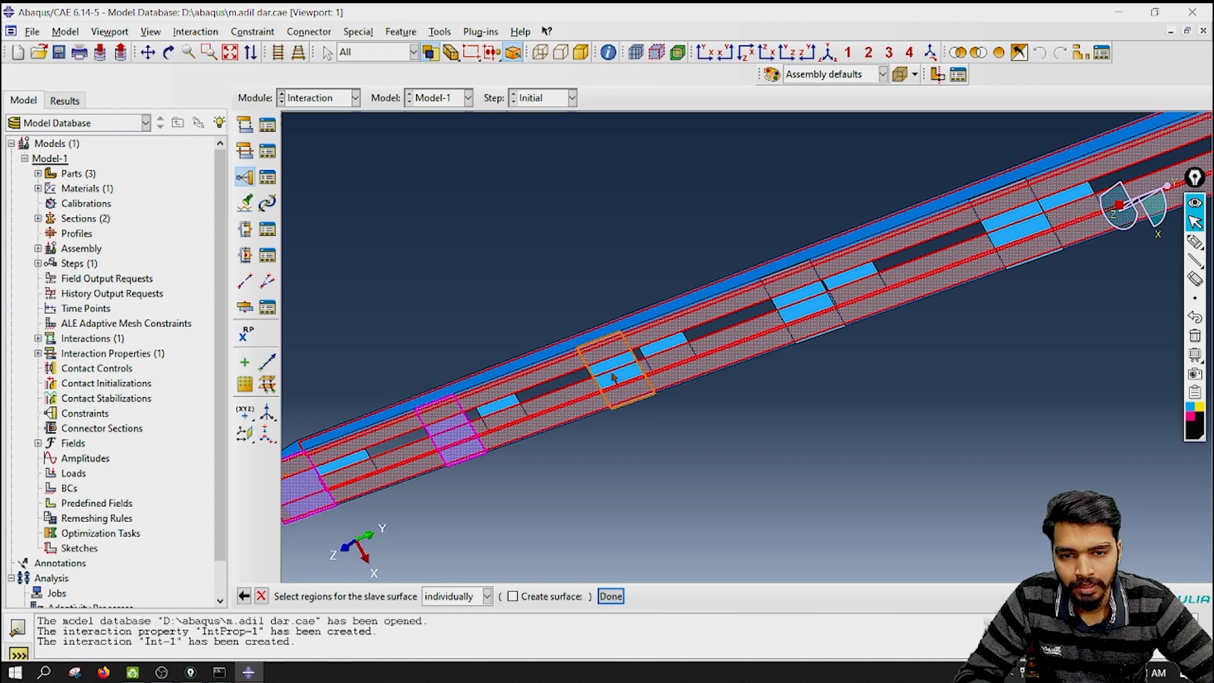
shift+click(604, 378)
shift+click(822, 300)
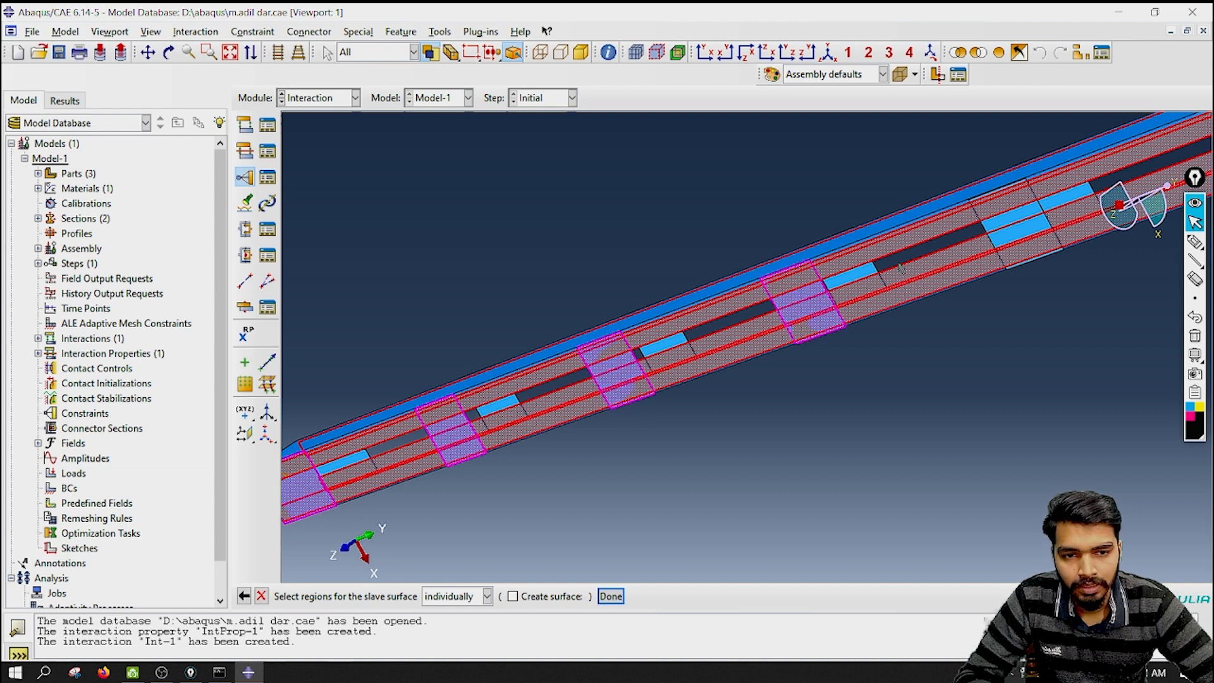
shift+click(1025, 230)
ctrl+alt+drag(1071, 320, 968, 353)
scroll(967, 353, down, 5)
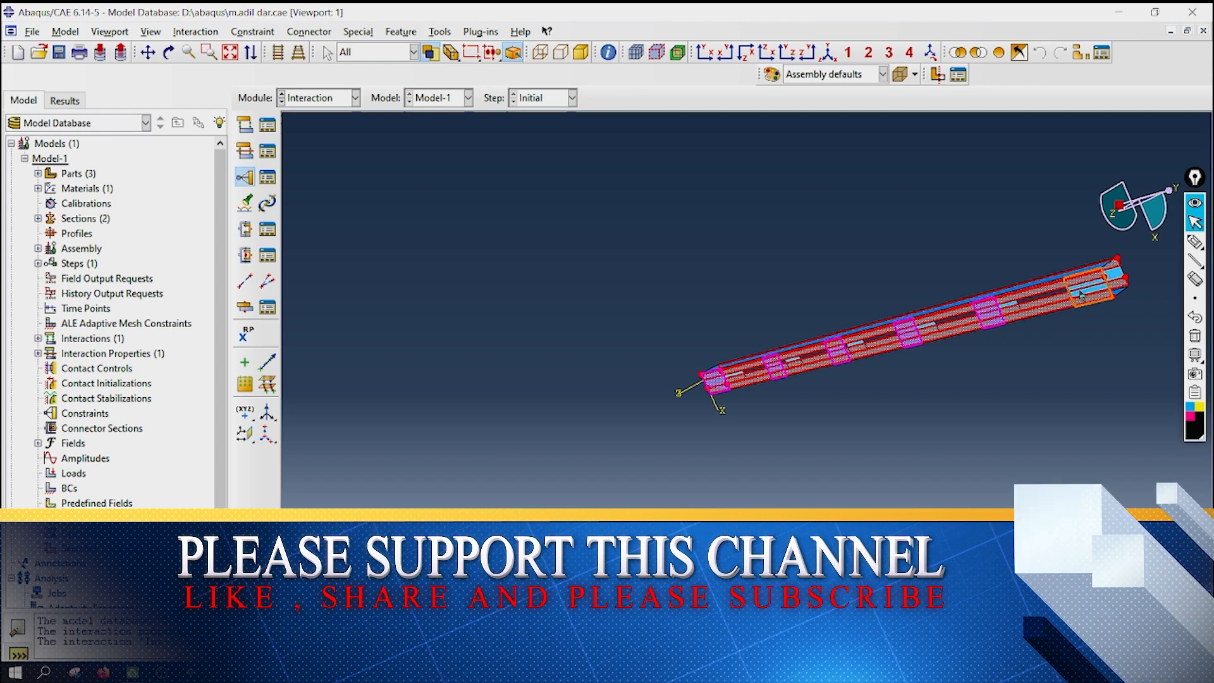
shift+click(1081, 295)
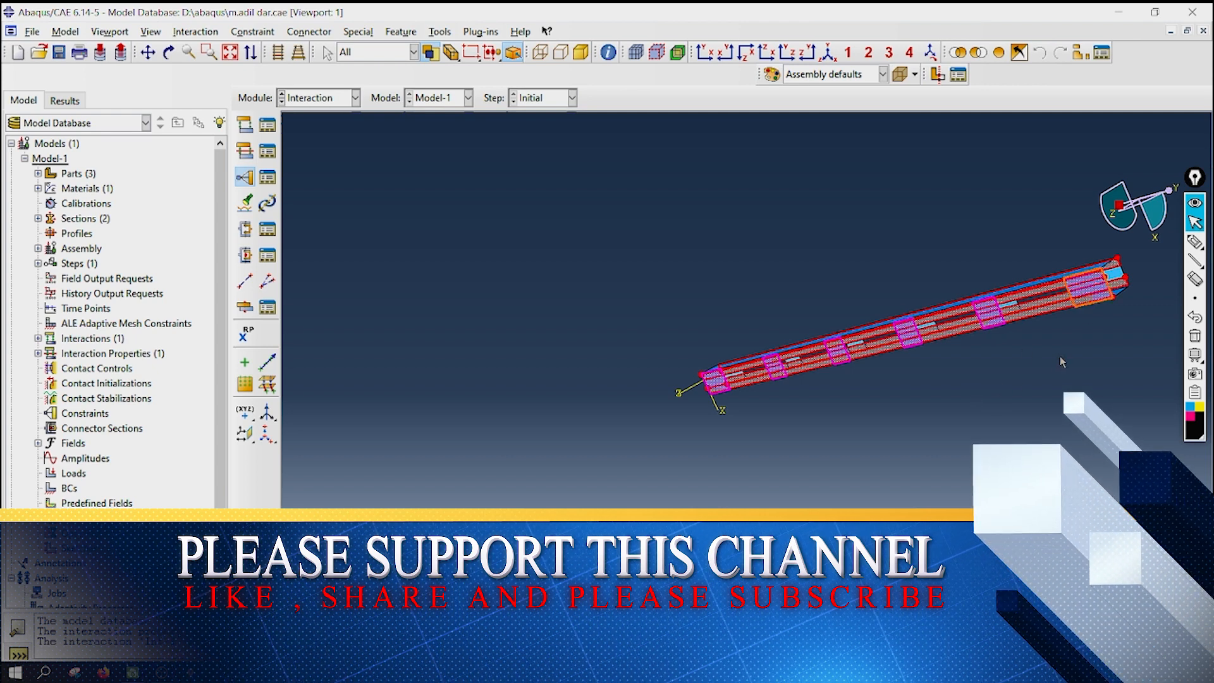
Add the six batten faces along the opposite side of the column to the slave surface and finish the selection.
ctrl+alt+drag(992, 355, 838, 381)
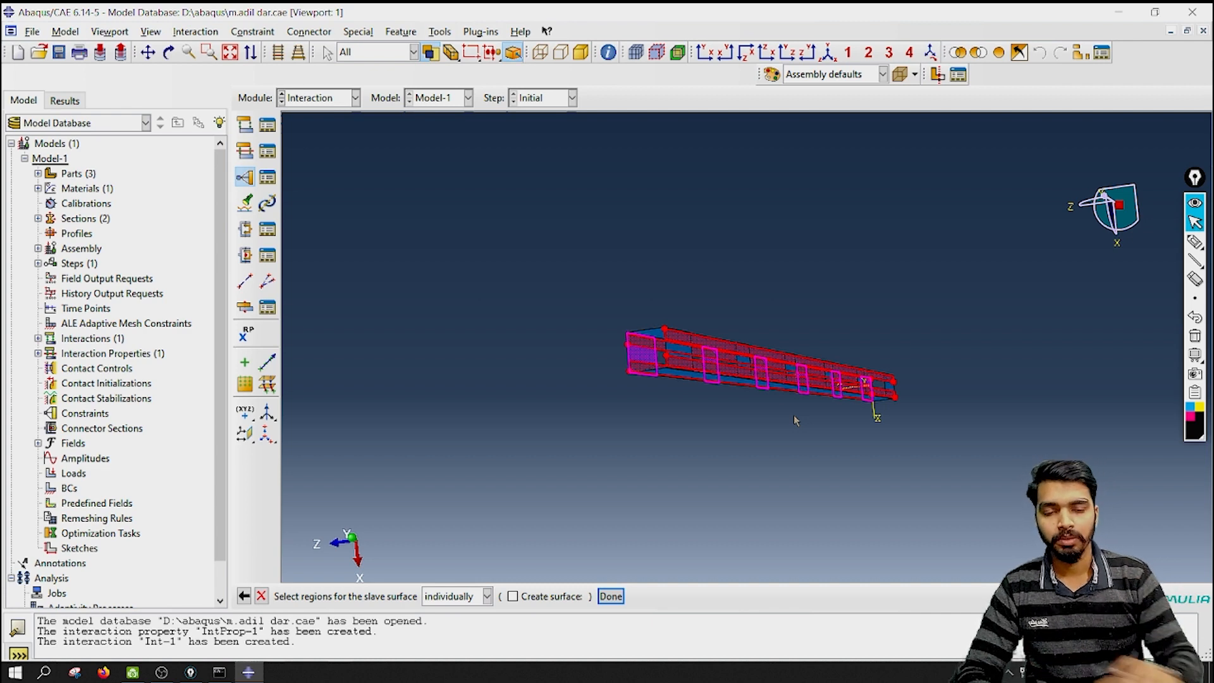
scroll(794, 416, up, 2)
scroll(727, 420, up, 4)
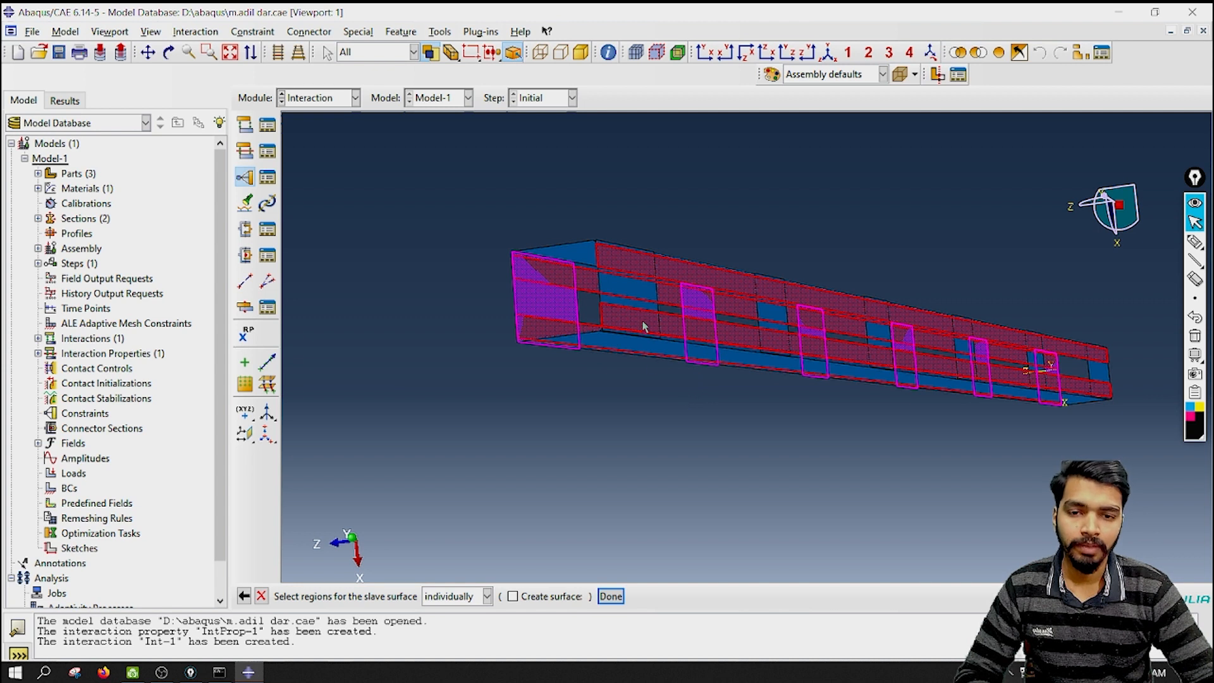
click(631, 292)
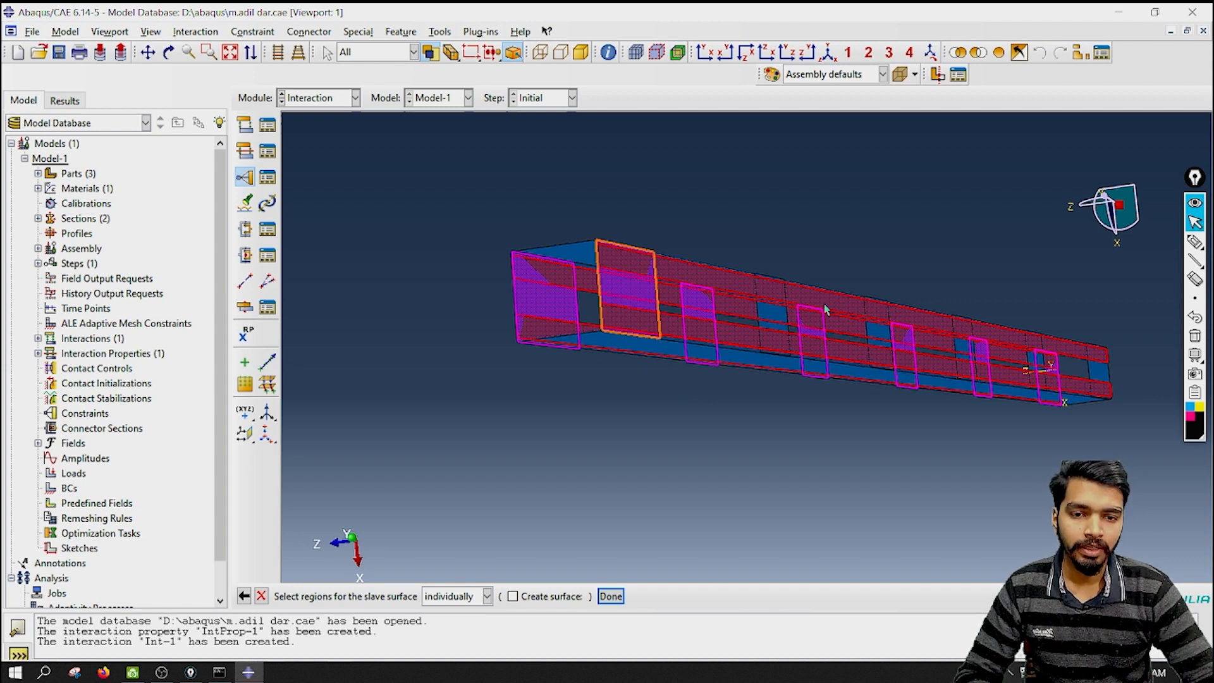
click(777, 330)
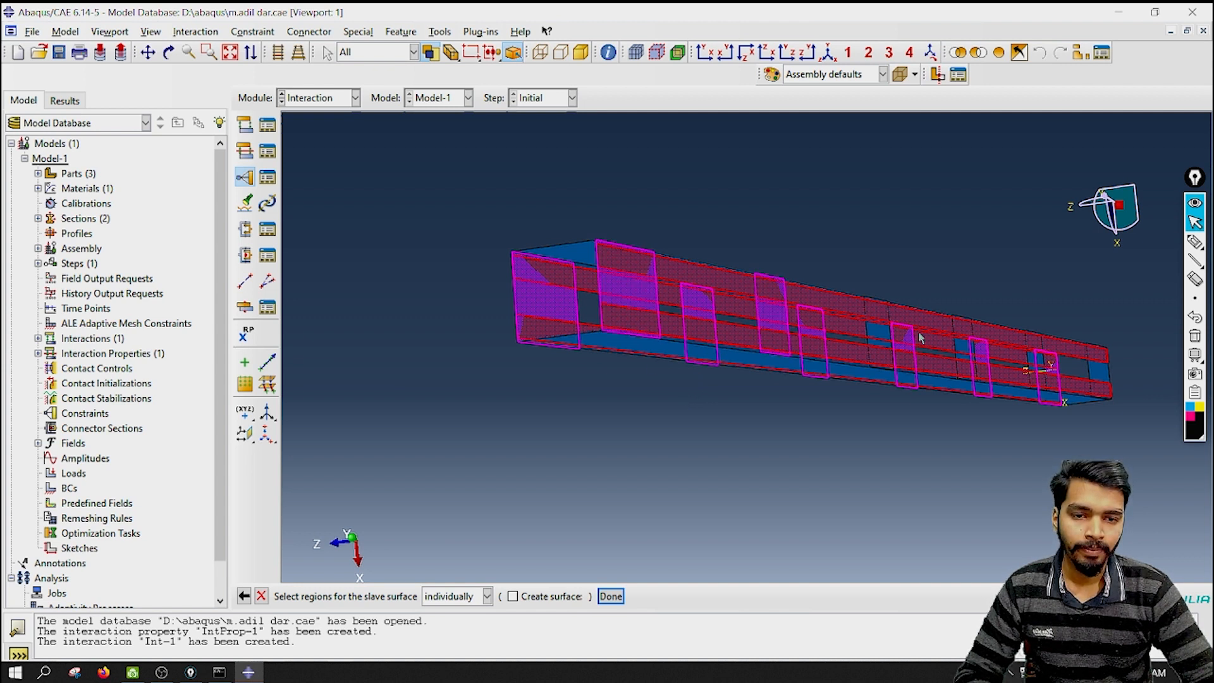
click(887, 342)
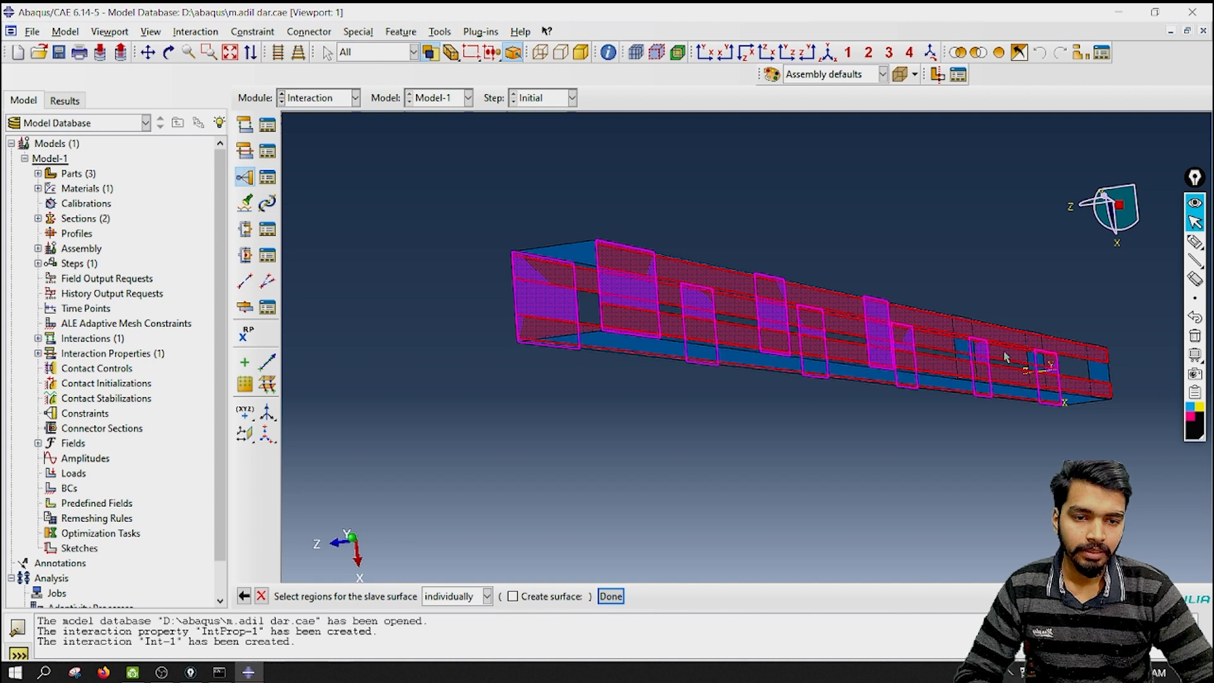
click(969, 354)
click(1039, 366)
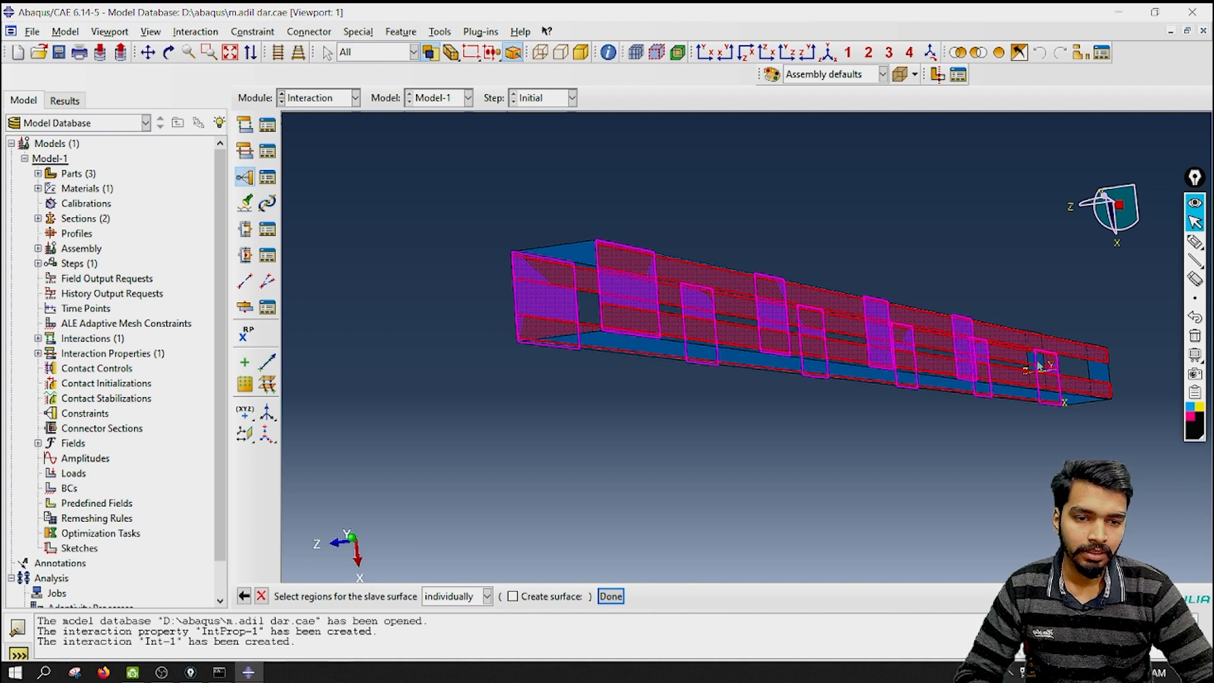
click(1098, 376)
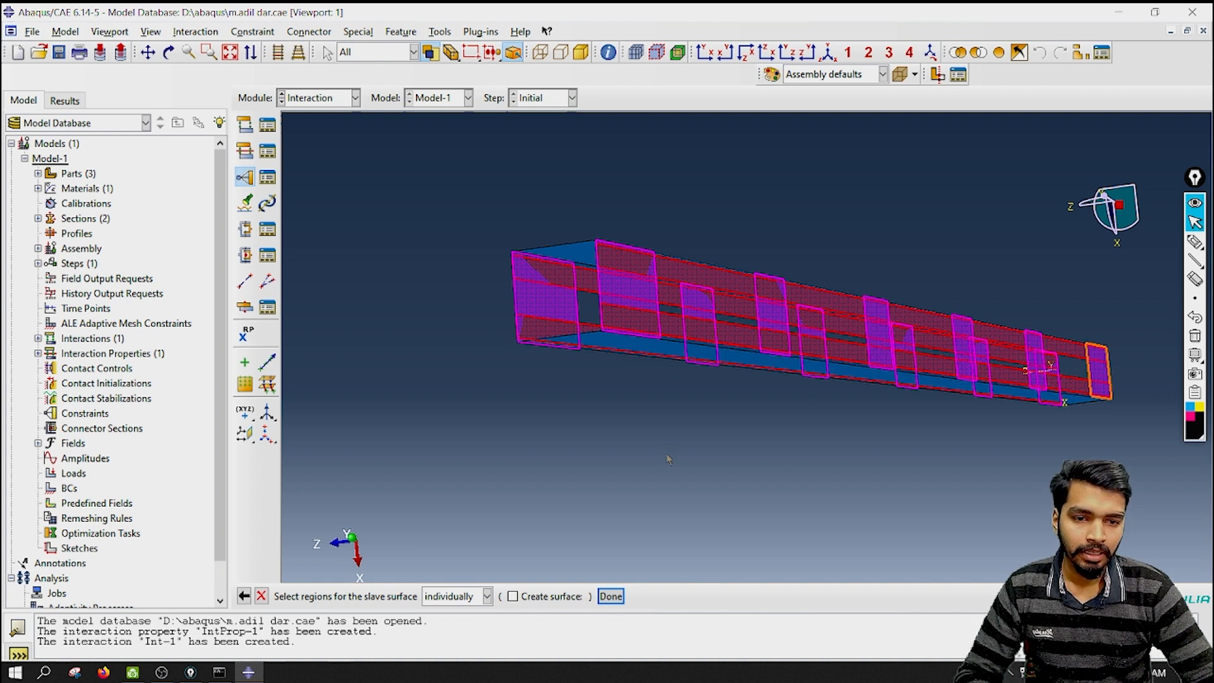
click(611, 595)
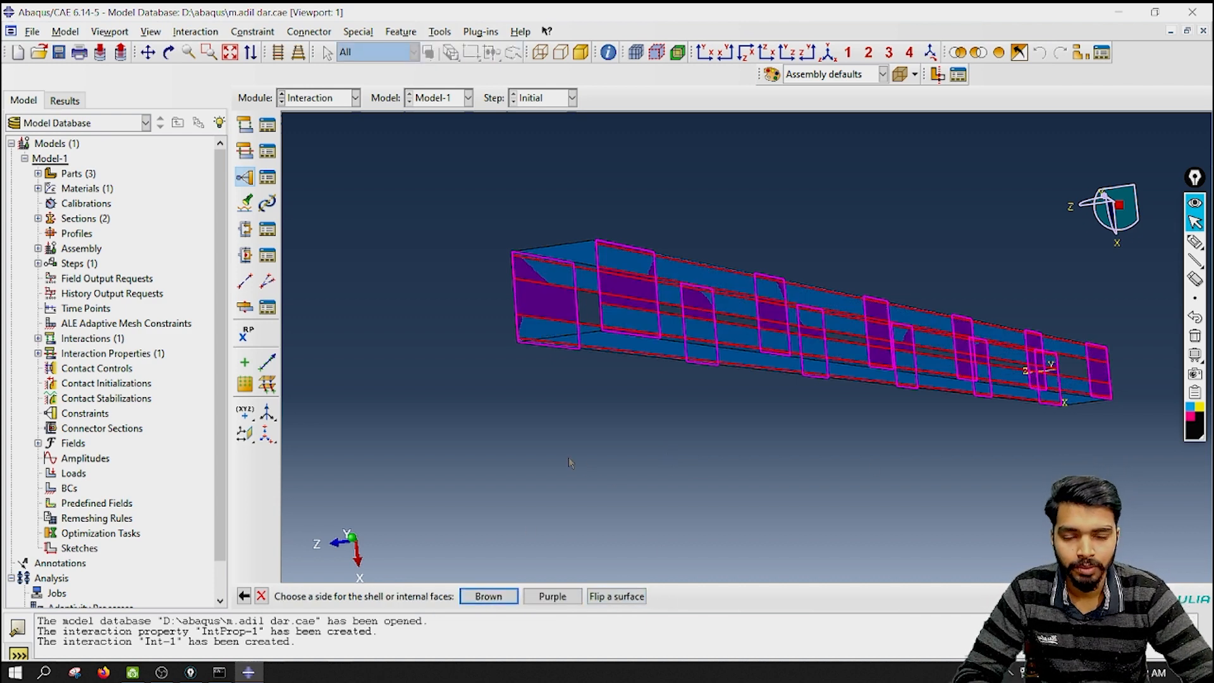
Flip the surface side of each of the six batten faces along one side of the column so both batten rows are oriented consistently.
ctrl+alt+drag(594, 456, 727, 474)
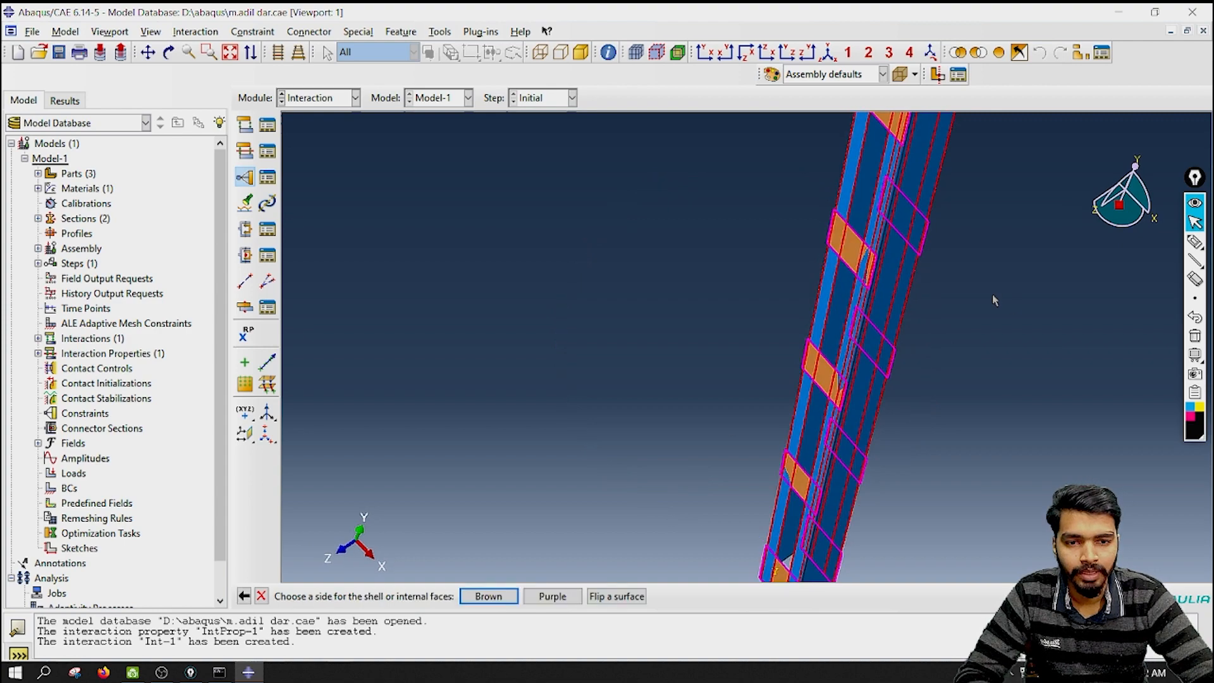
mouse_move(944, 414)
ctrl+alt+mouse_down()
mouse_move(875, 396)
mouse_move(956, 397)
ctrl+alt+mouse_up()
ctrl+alt+drag(908, 365, 987, 296)
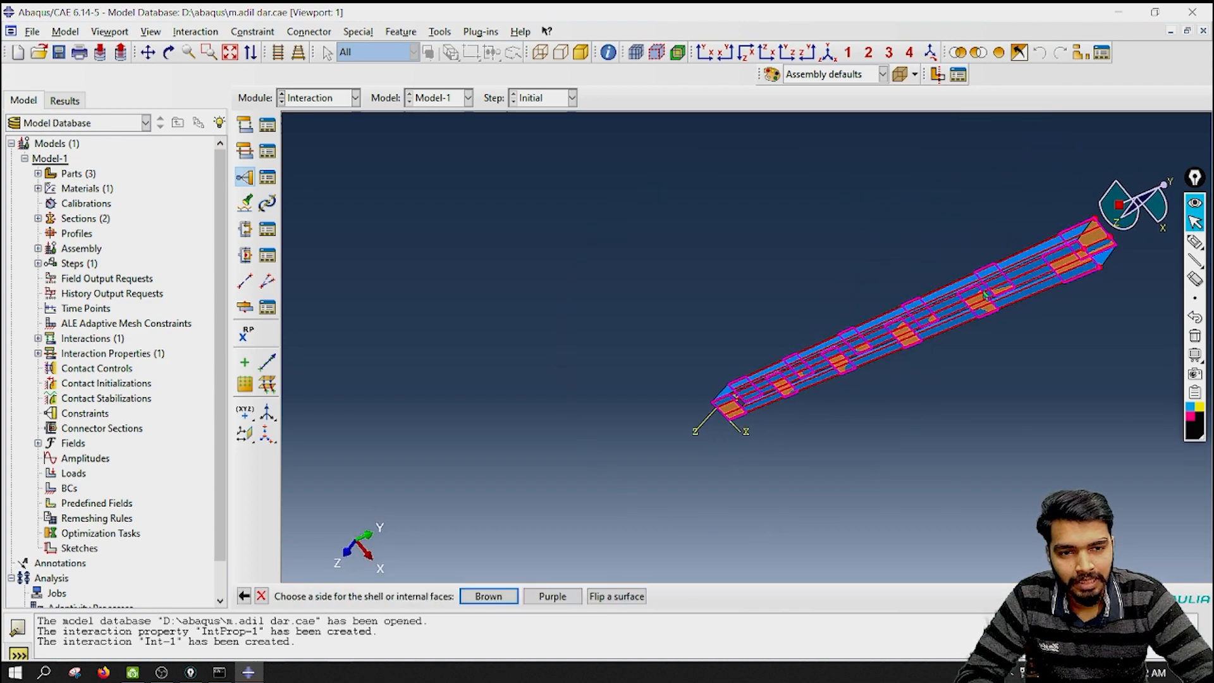
scroll(987, 297, down, 3)
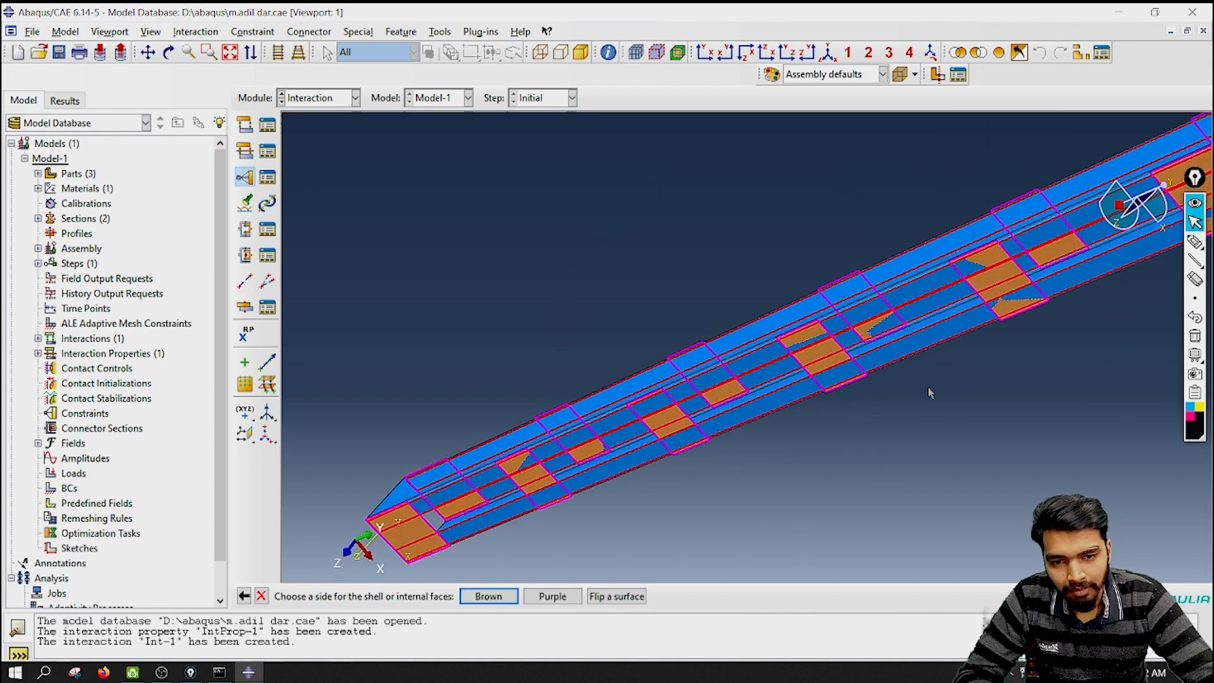
ctrl+alt+drag(1014, 349, 794, 436)
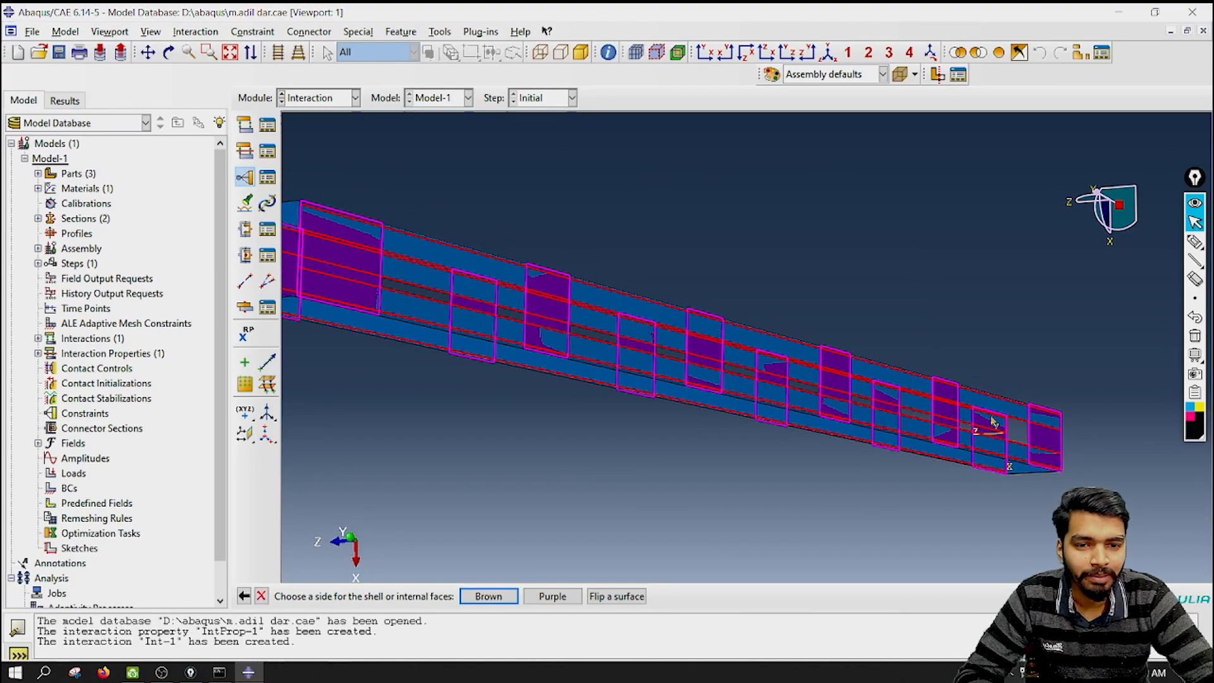
ctrl+alt+drag(461, 302, 559, 319)
click(618, 597)
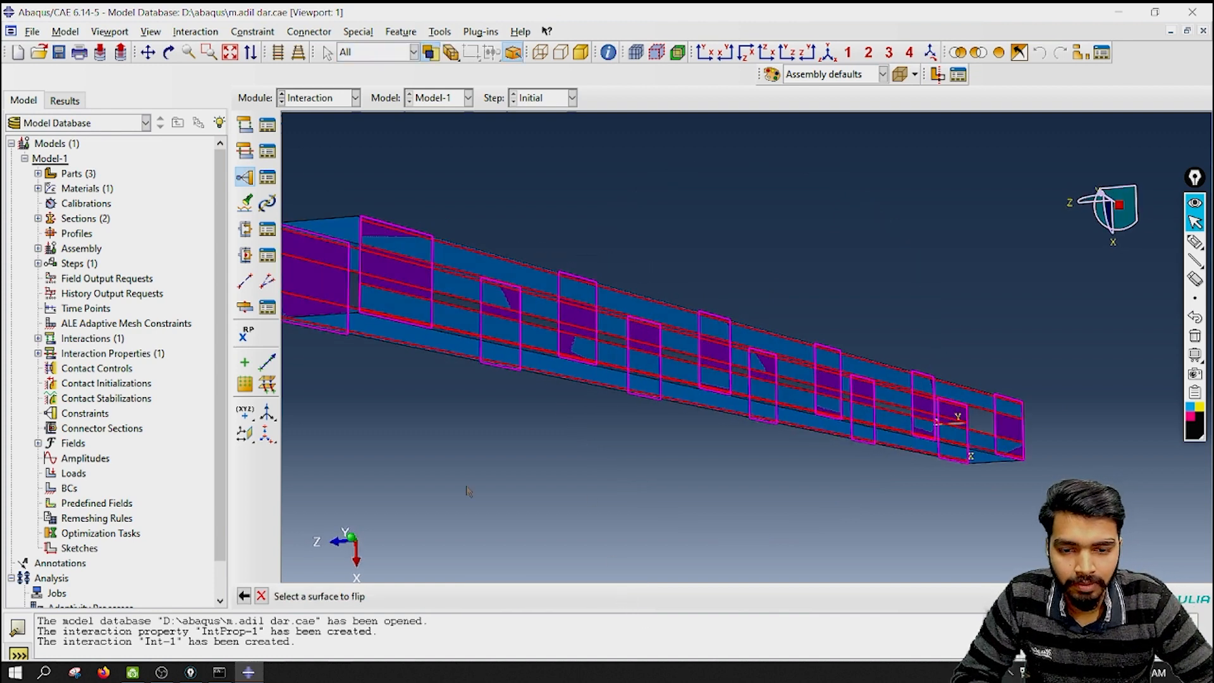
click(396, 273)
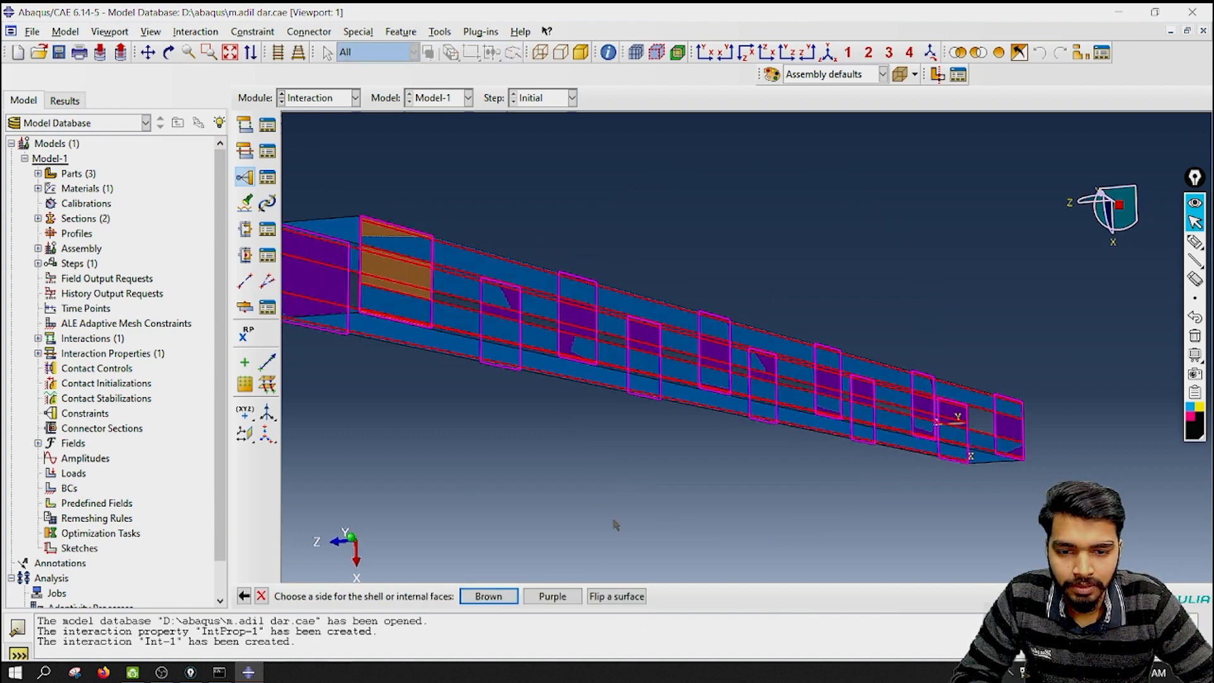
click(617, 597)
click(581, 315)
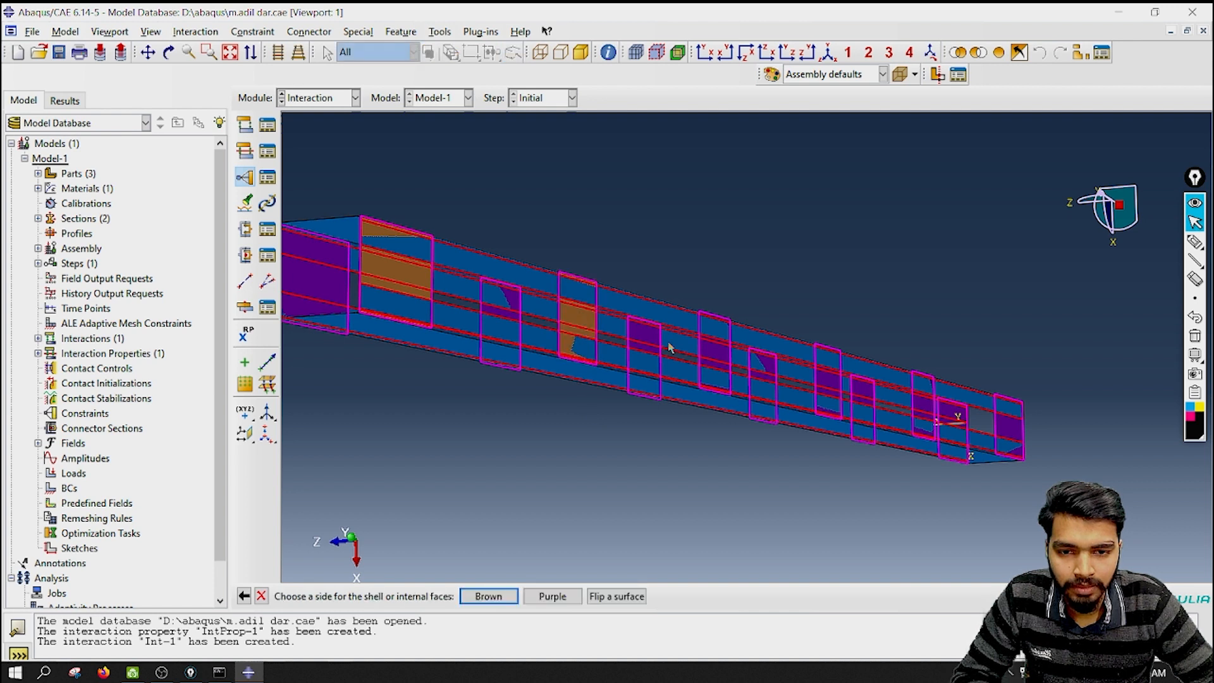
click(626, 596)
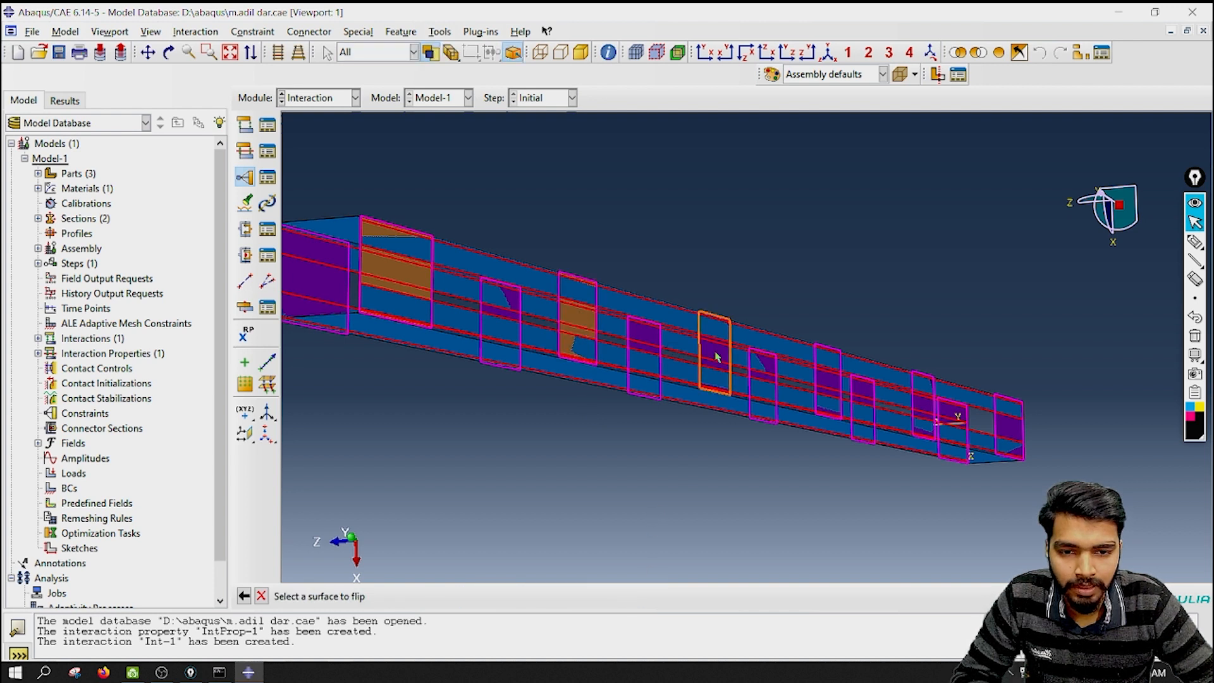
click(715, 354)
click(628, 590)
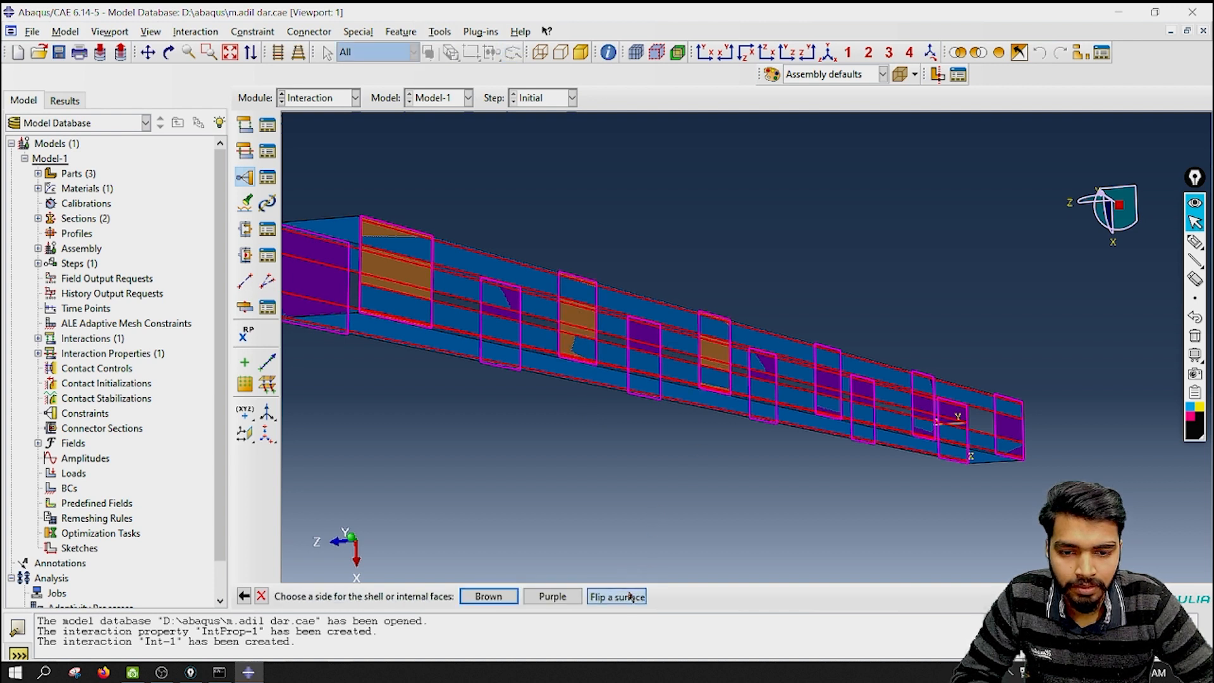
click(827, 386)
click(607, 597)
click(924, 407)
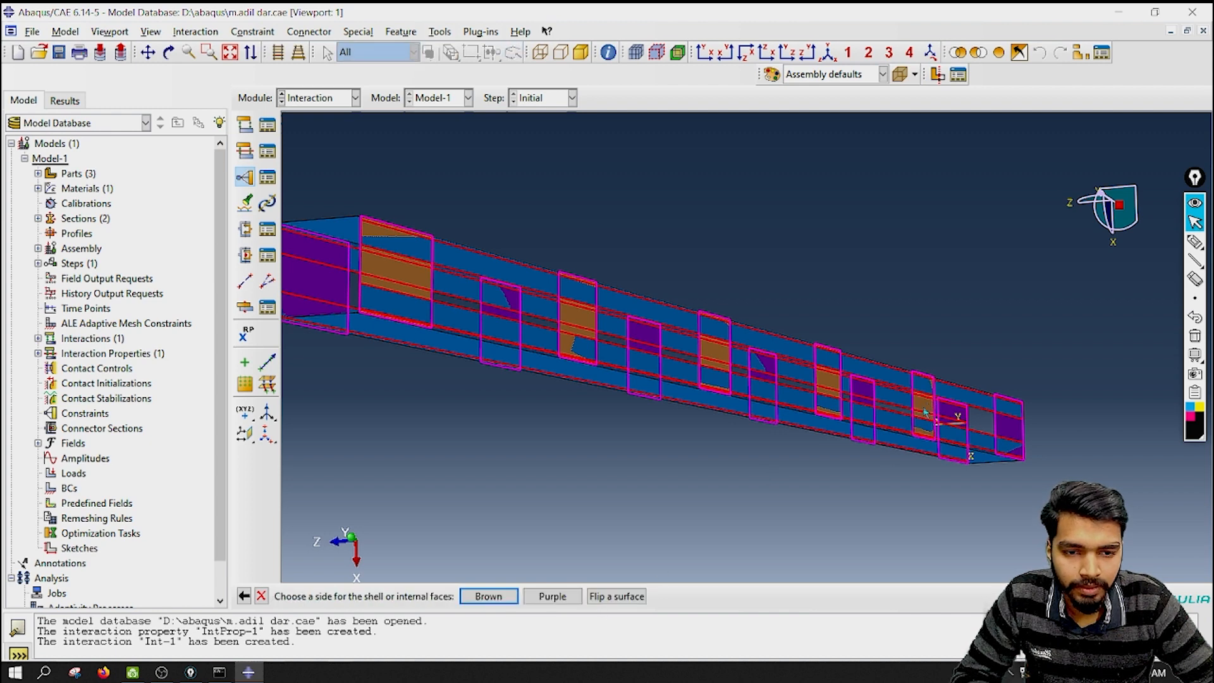
click(613, 597)
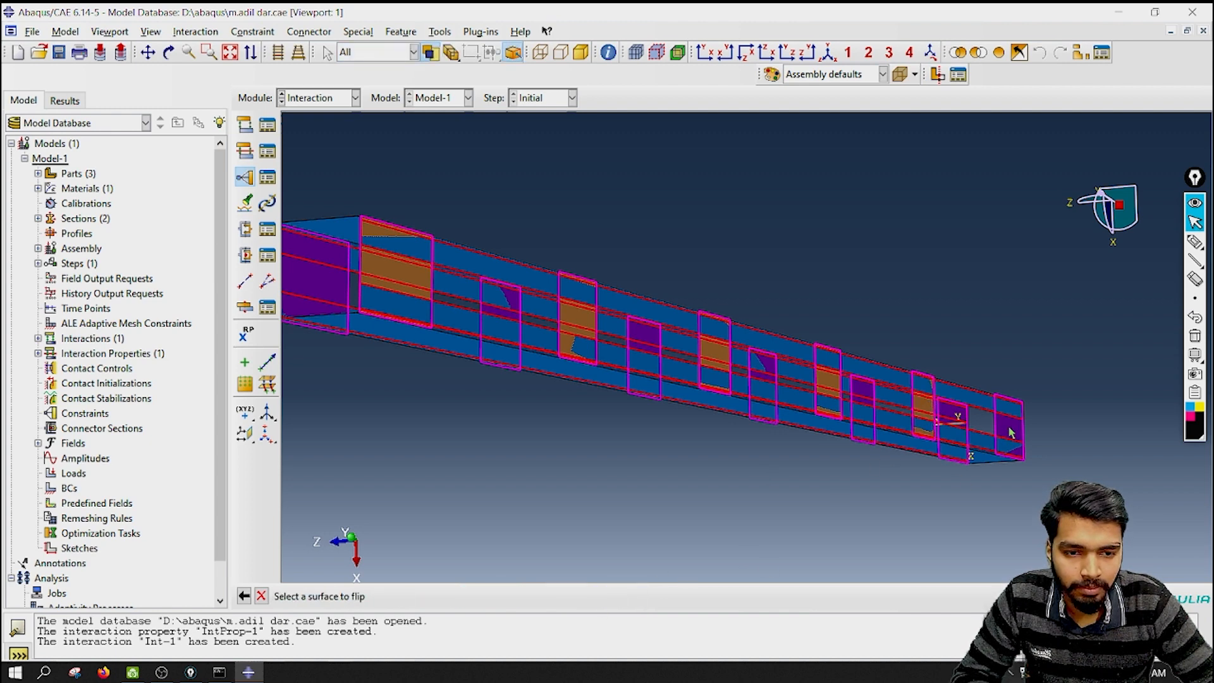
click(1010, 433)
Check the batten face sides around the column and use the Purple side for the slave surface.
ctrl+alt+drag(347, 414, 656, 397)
scroll(883, 401, up, 3)
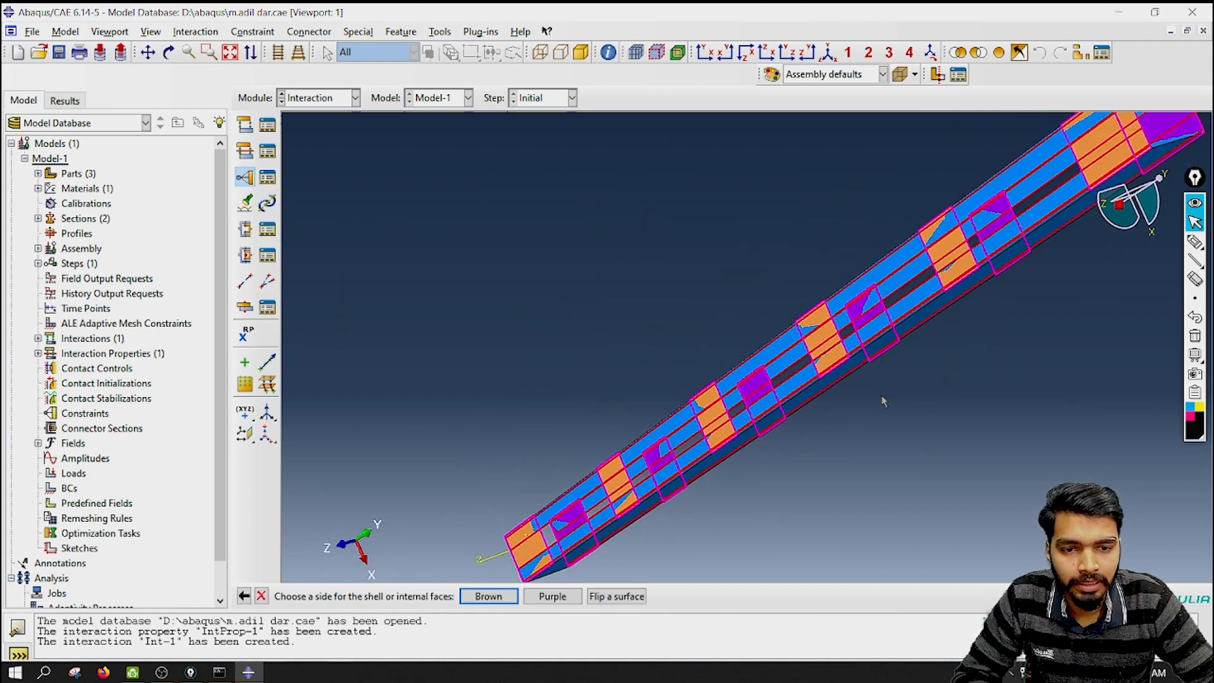
ctrl+alt+drag(991, 326, 904, 352)
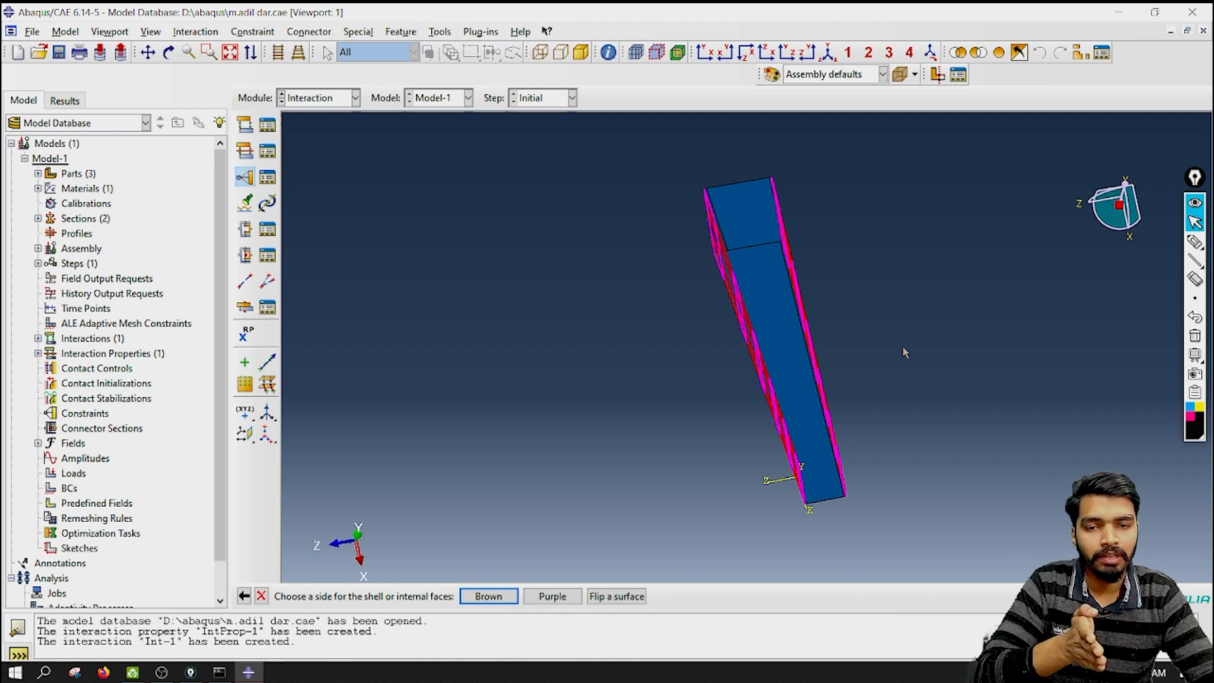
click(568, 599)
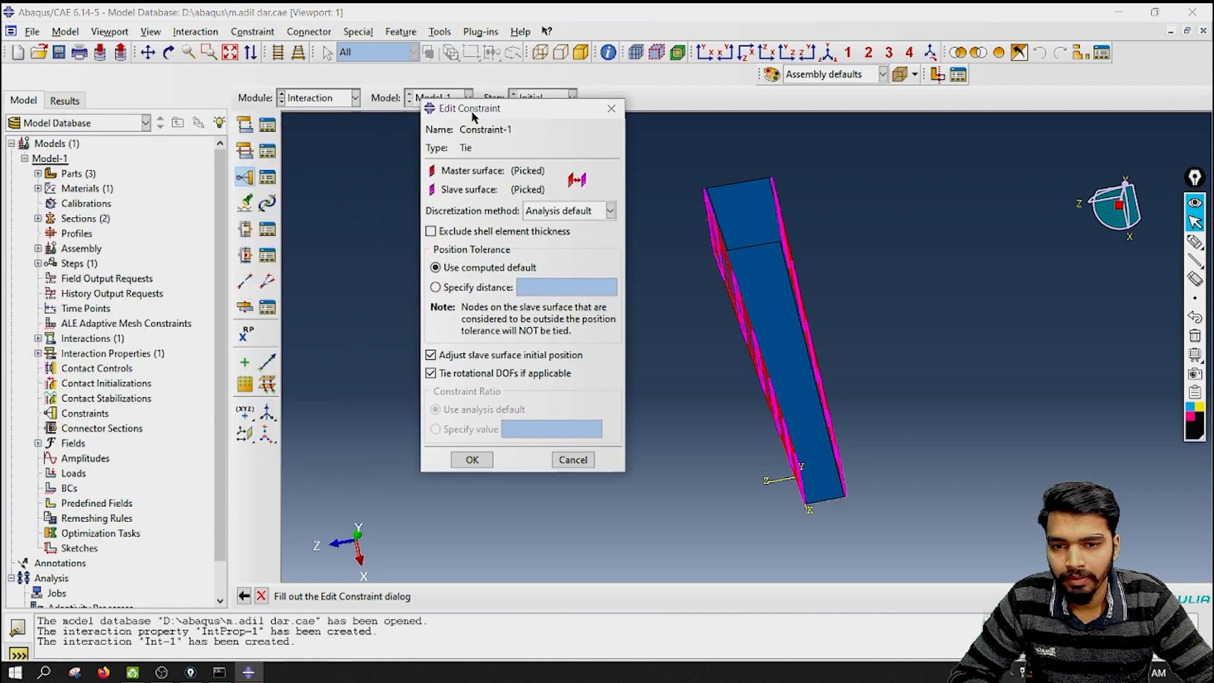
Create the tie constraint with the Analysis default discretization method and the computed default position tolerance.
drag(472, 109, 535, 183)
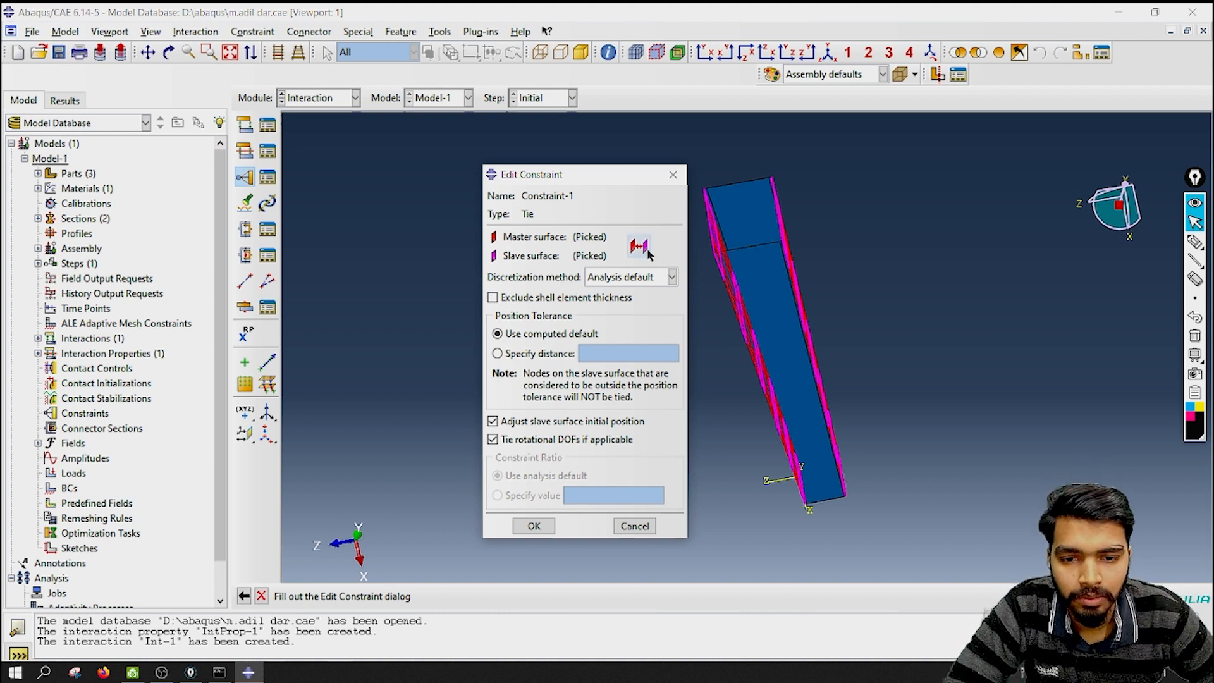
click(639, 278)
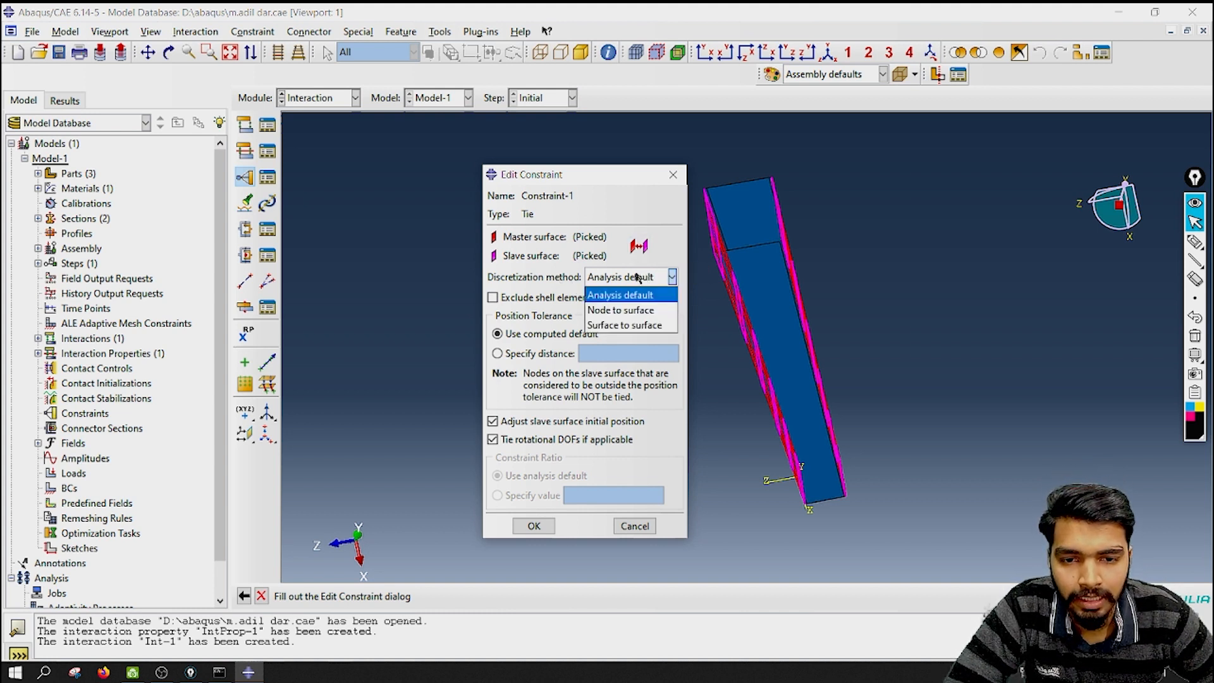
click(639, 278)
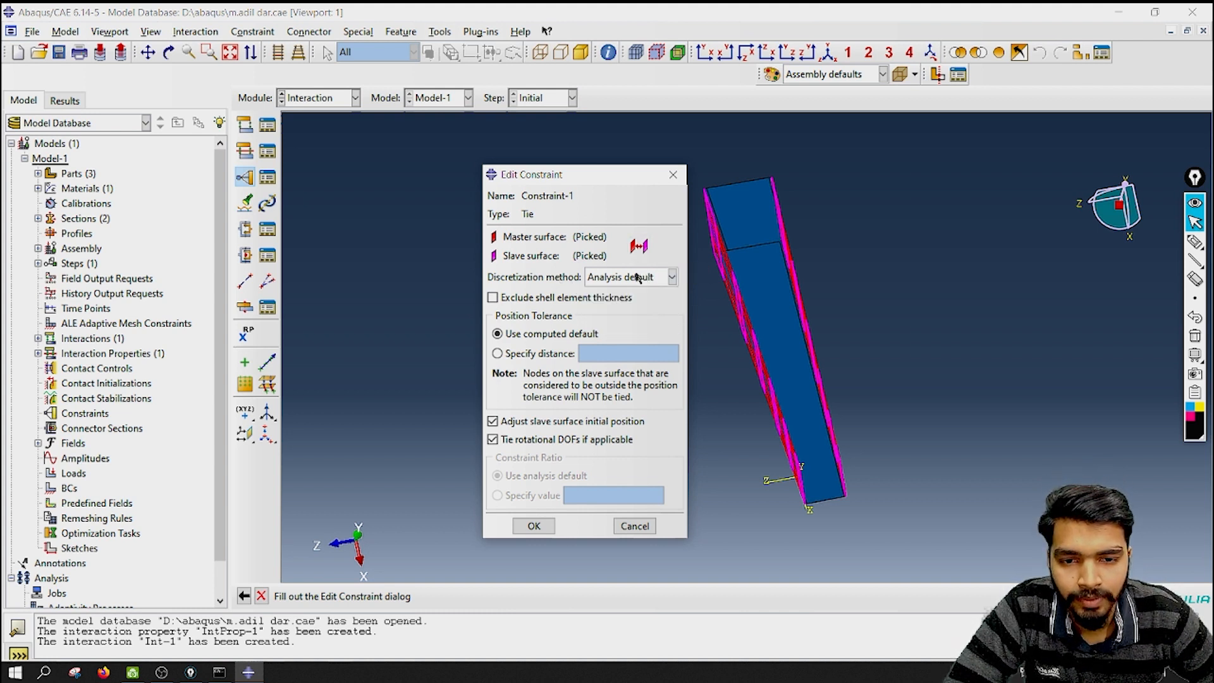
click(533, 526)
Inspect the tied batten and chord surfaces along the column and save the model database.
ctrl+alt+drag(778, 333, 890, 384)
scroll(916, 437, down, 3)
scroll(916, 412, down, 2)
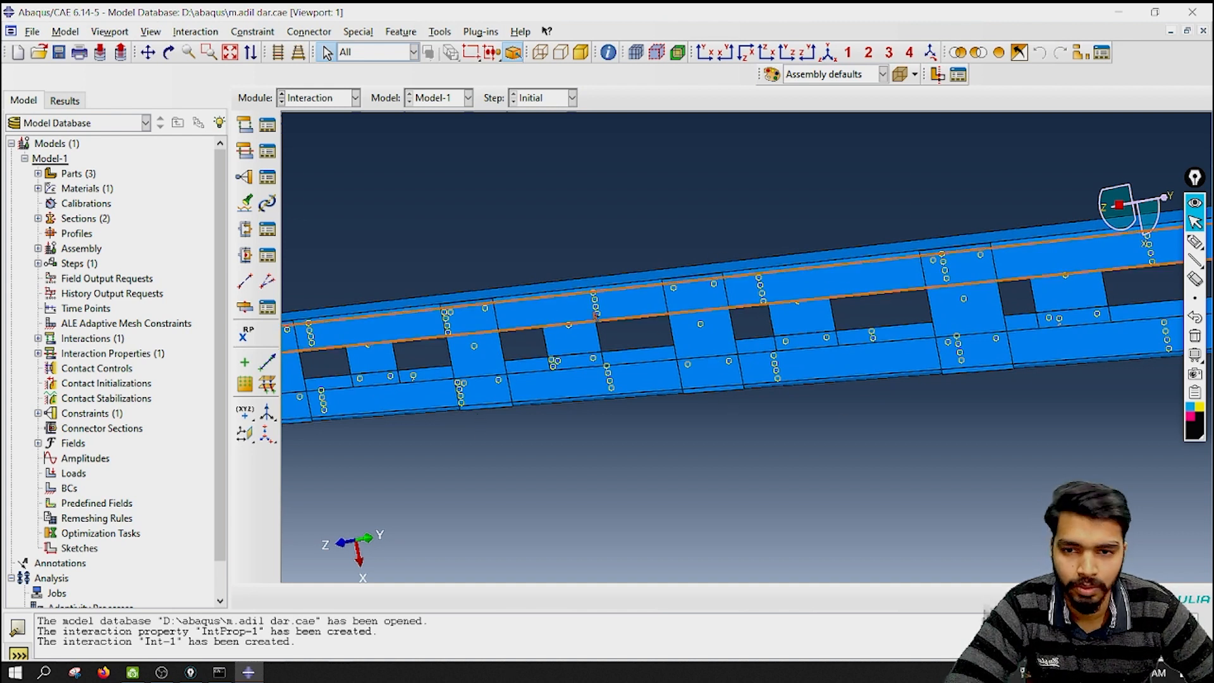
key(ctrl+s)
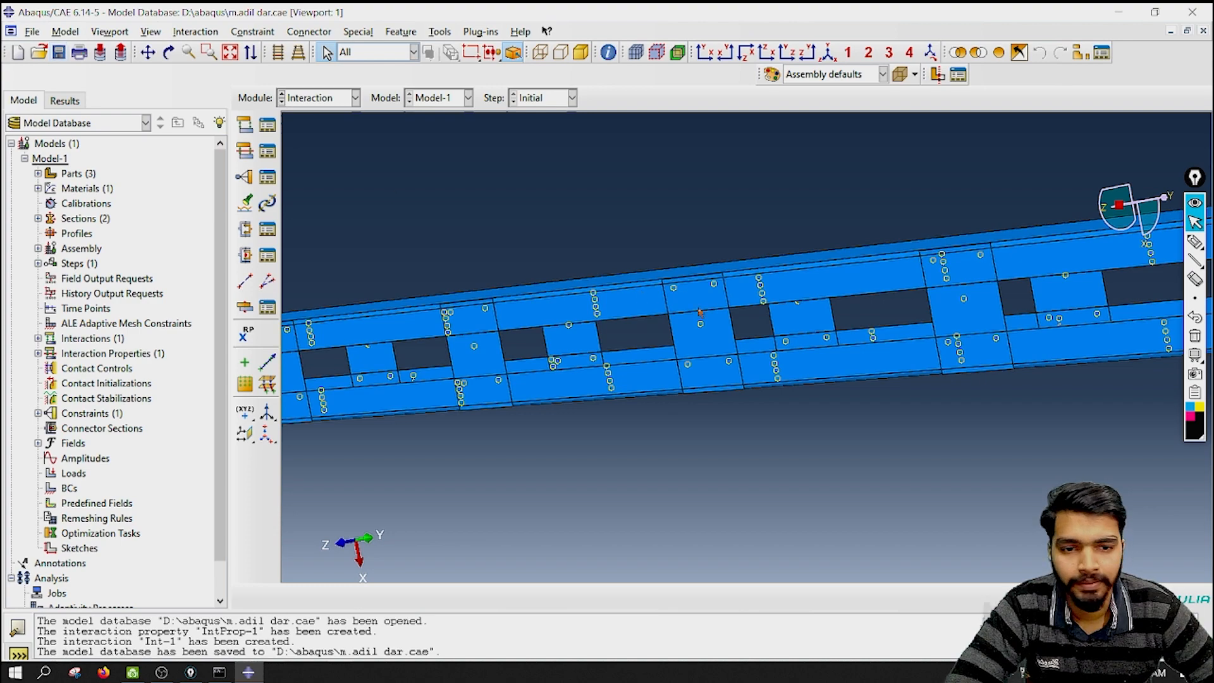
Create a datum point at the centre of the column top, midway between the top-edge midpoints of the two opposite end battens.
ctrl+alt+drag(901, 423, 718, 406)
scroll(795, 449, up, 2)
scroll(795, 450, down, 3)
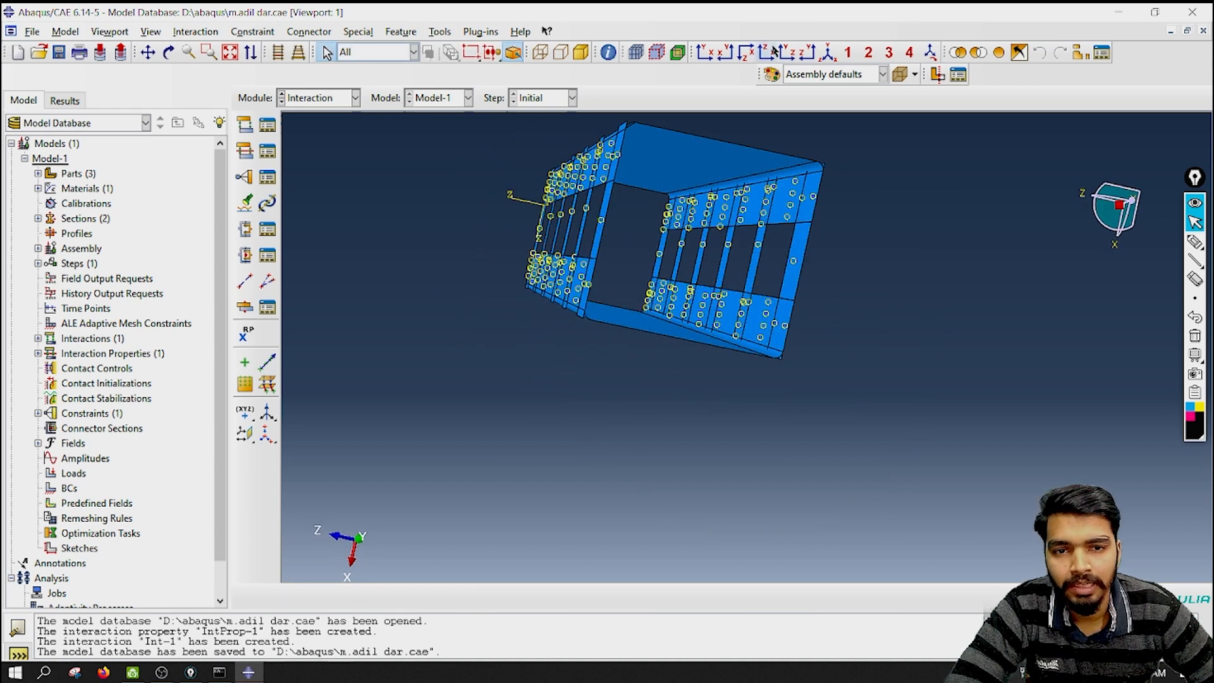
click(827, 52)
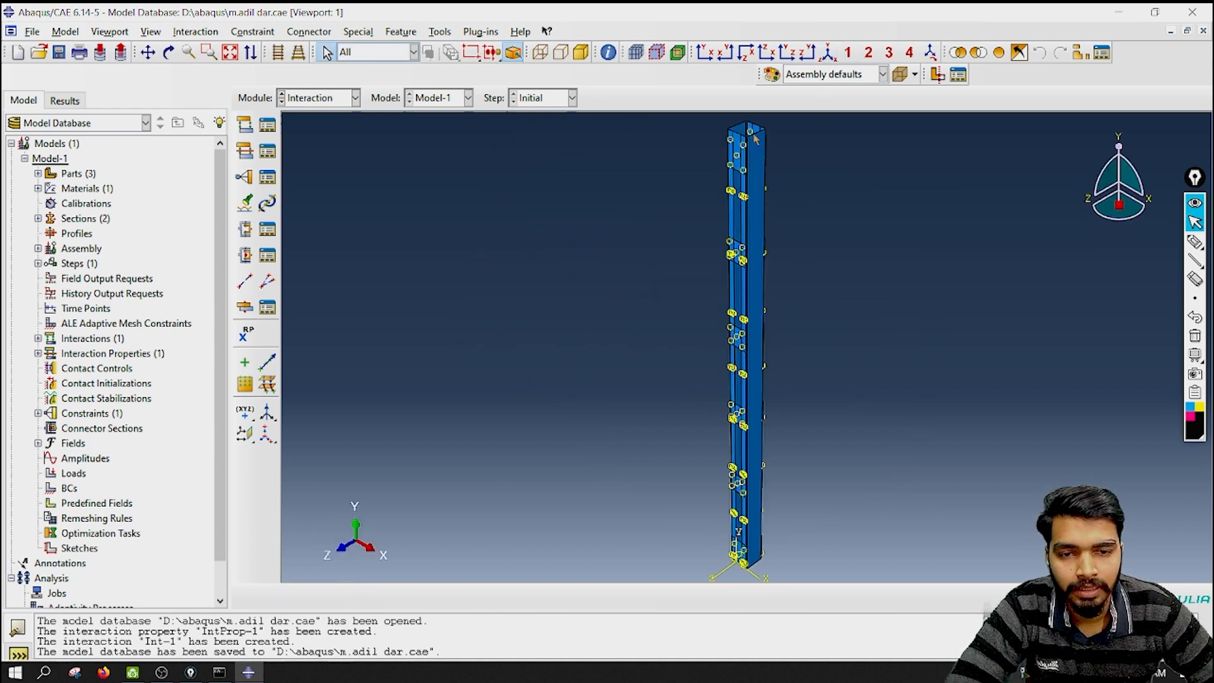
scroll(759, 146, up, 5)
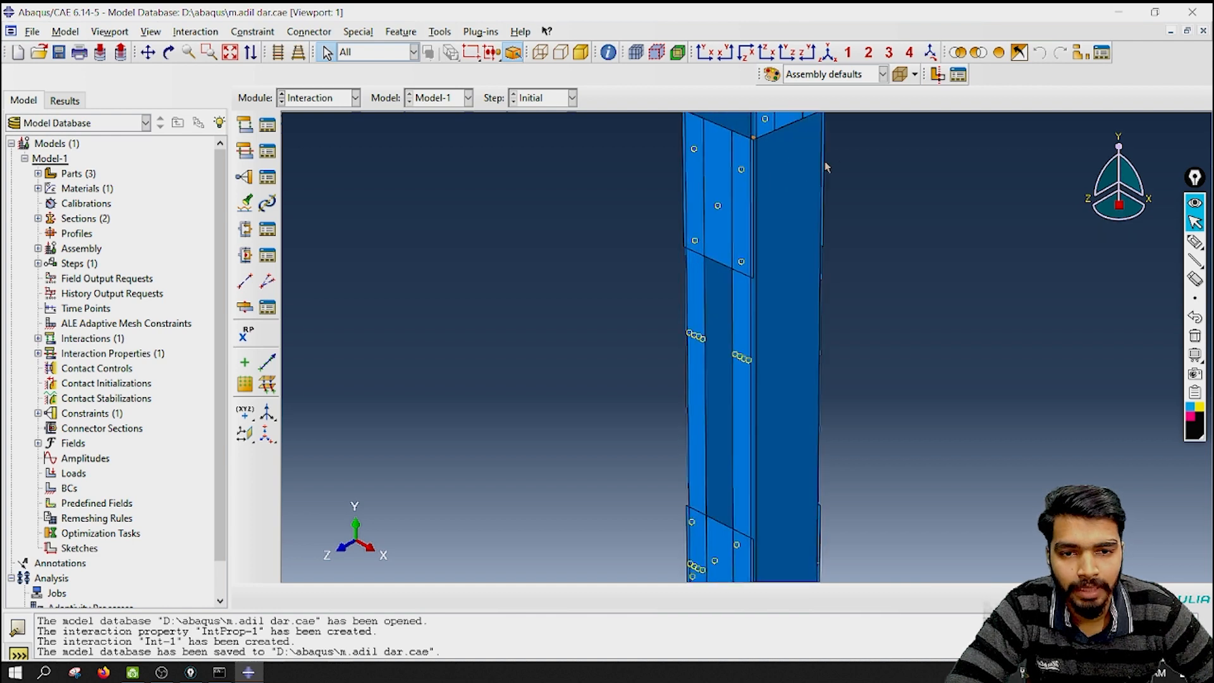
ctrl+alt+middle_drag(862, 169, 834, 303)
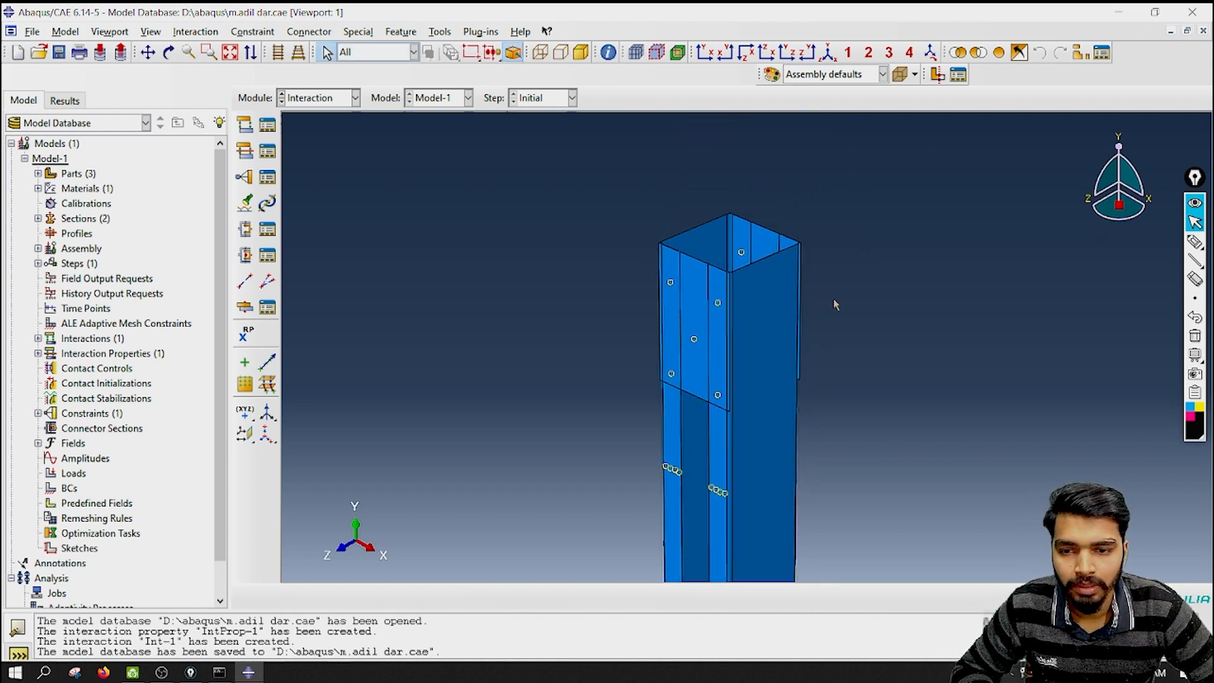
scroll(802, 288, up, 4)
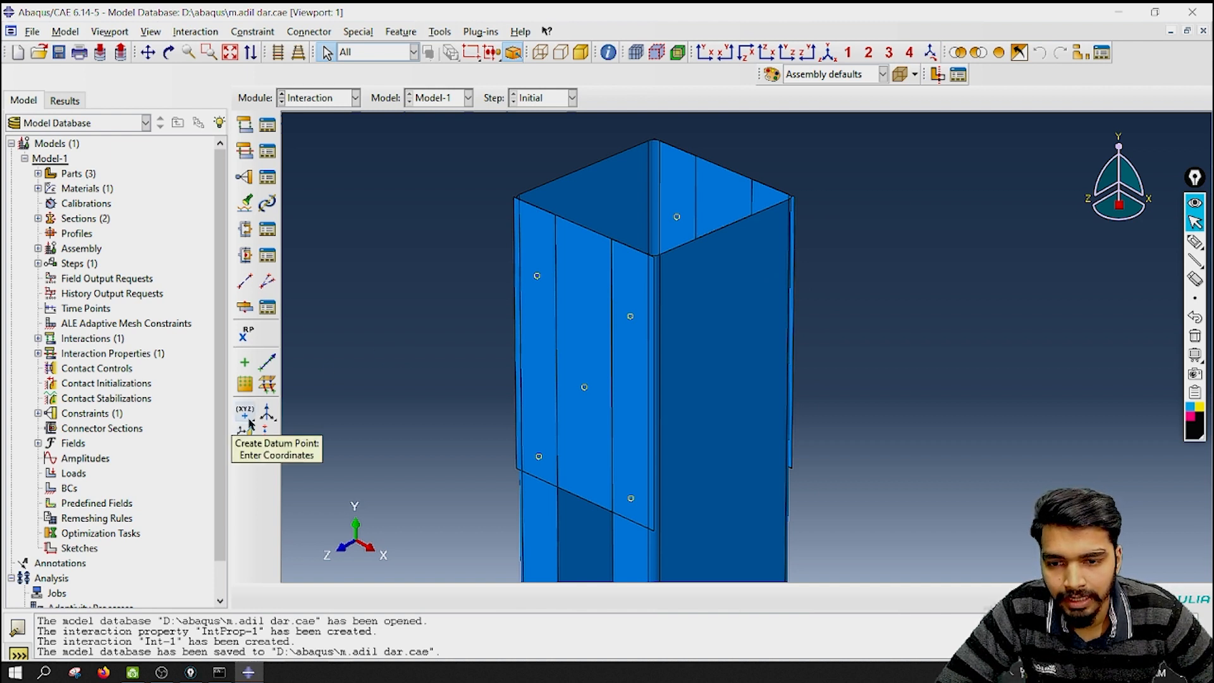
click(249, 420)
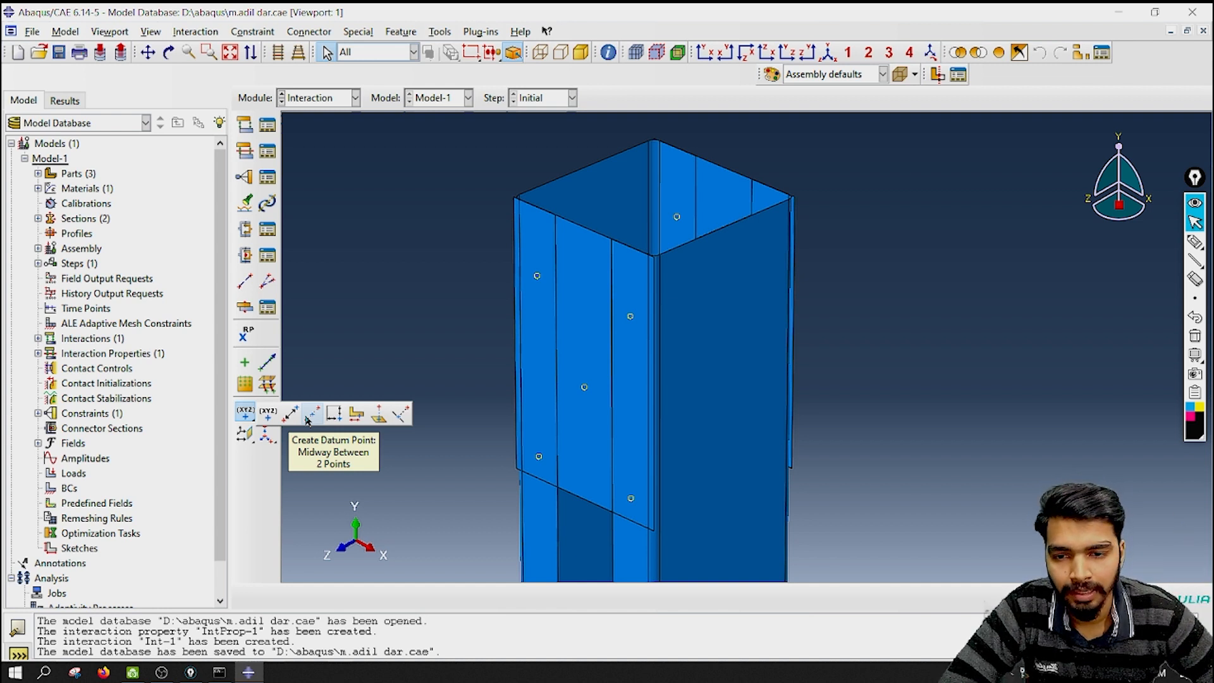
click(312, 415)
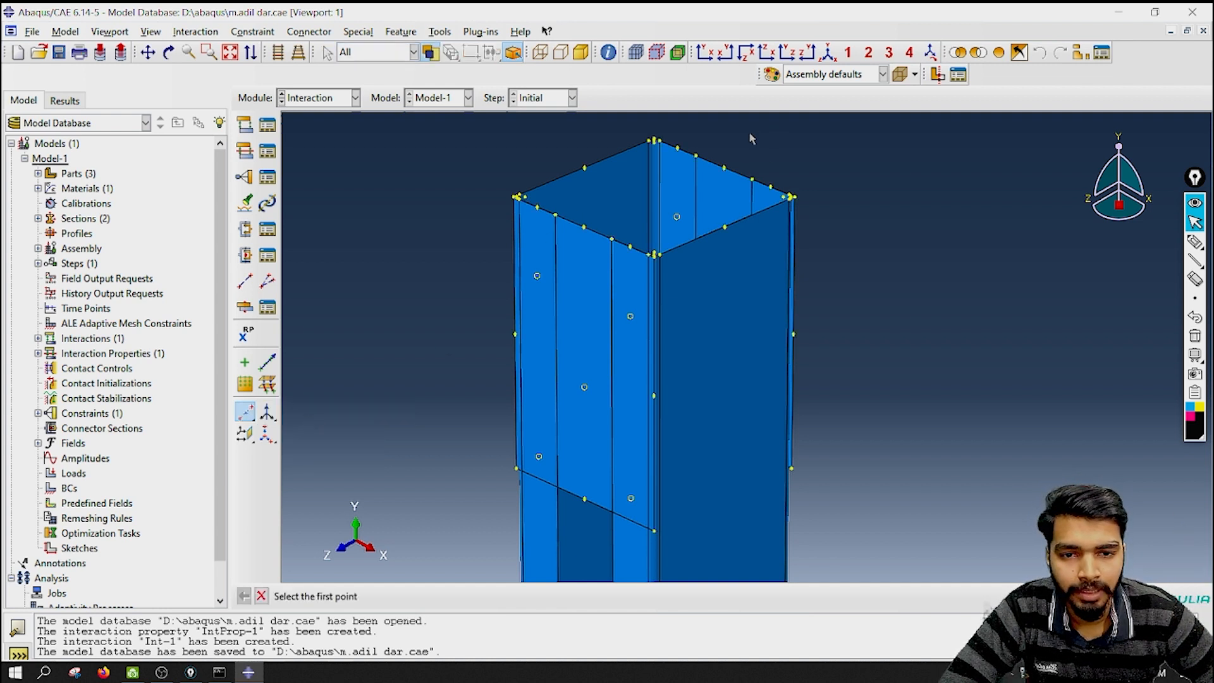
click(724, 168)
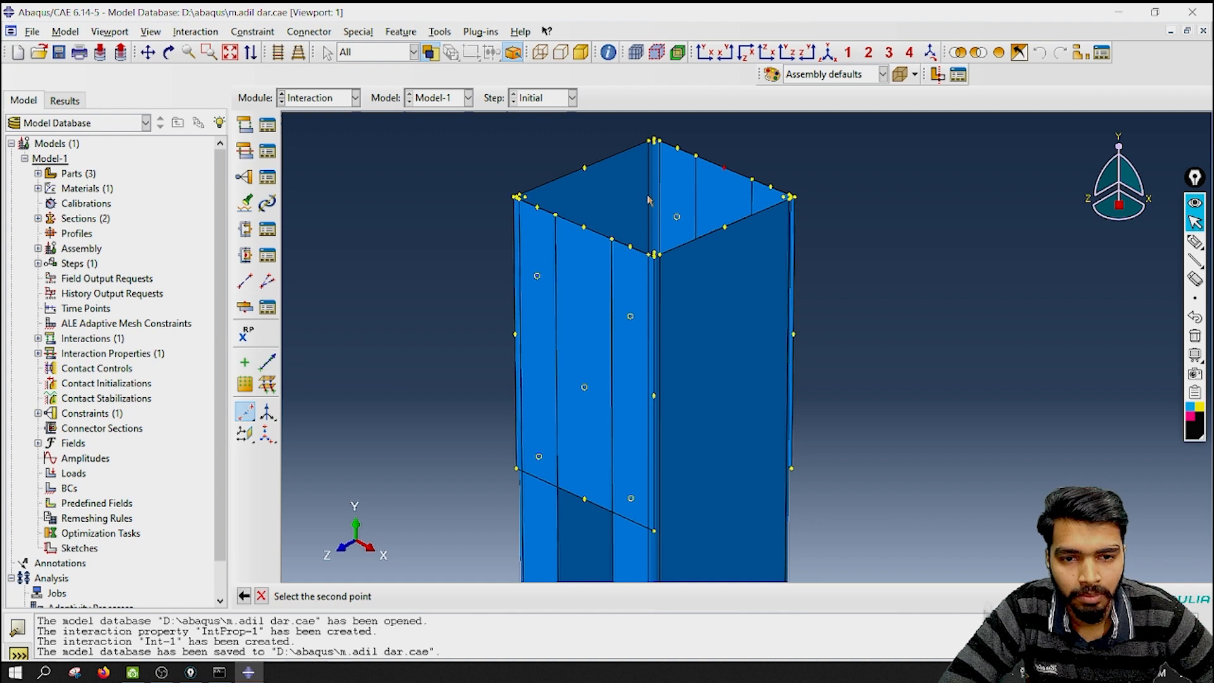
click(583, 228)
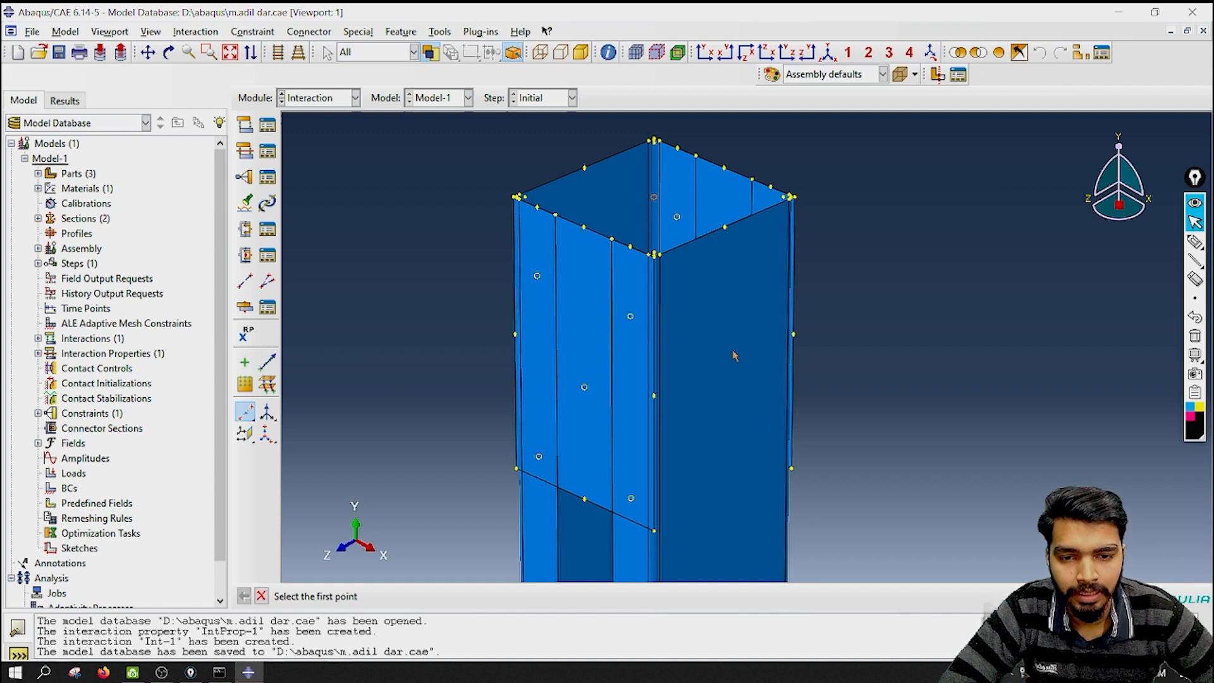
Create a datum point at the column base midway between the midpoints of the opposite end battens' outer edges, and save the model database.
ctrl+alt+drag(690, 455, 775, 190)
scroll(699, 304, down, 2)
scroll(620, 447, up, 3)
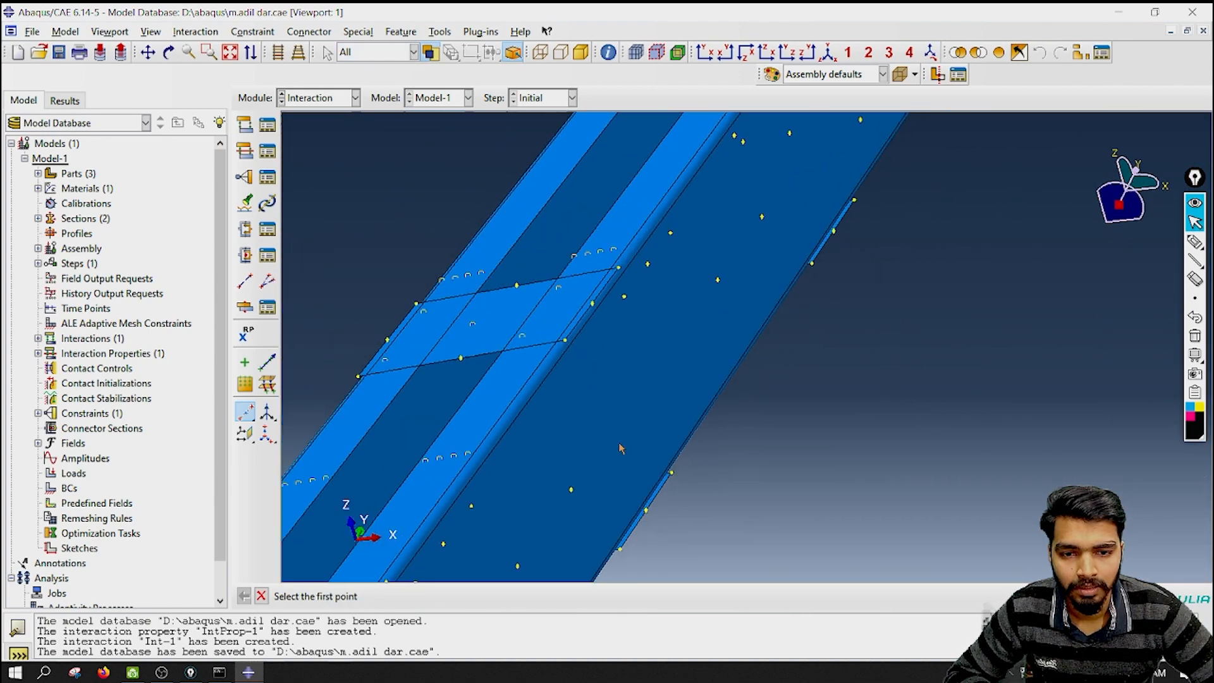
ctrl+alt+drag(603, 440, 623, 413)
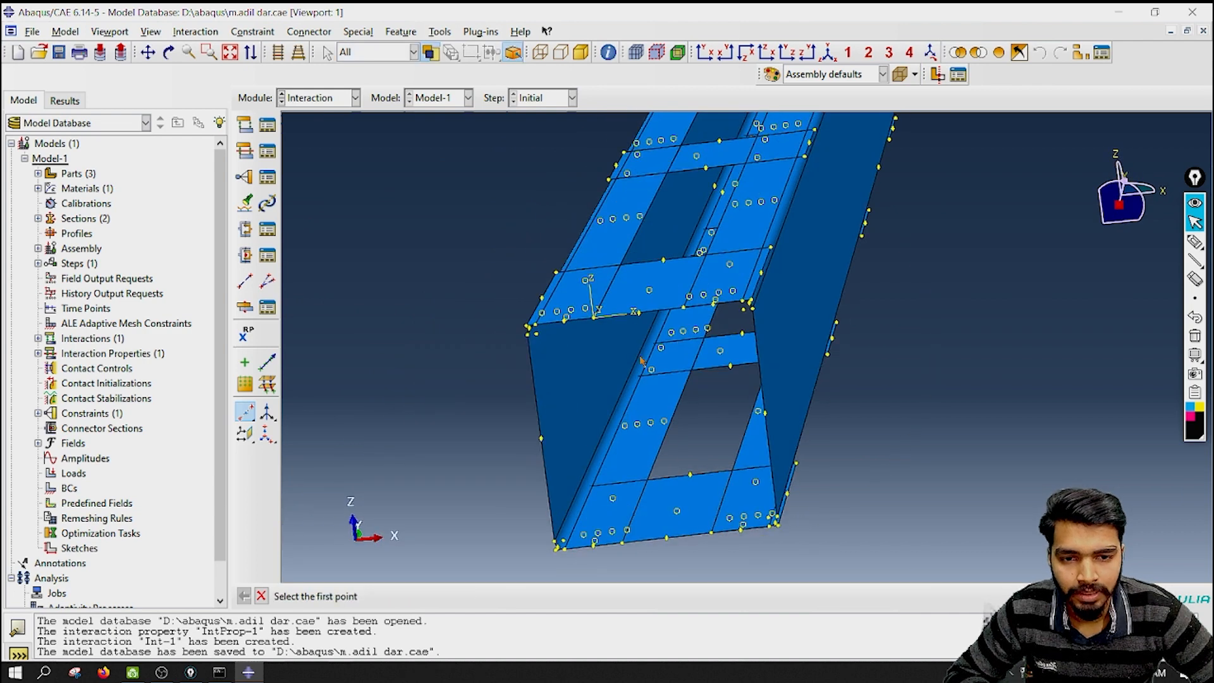
scroll(588, 347, down, 3)
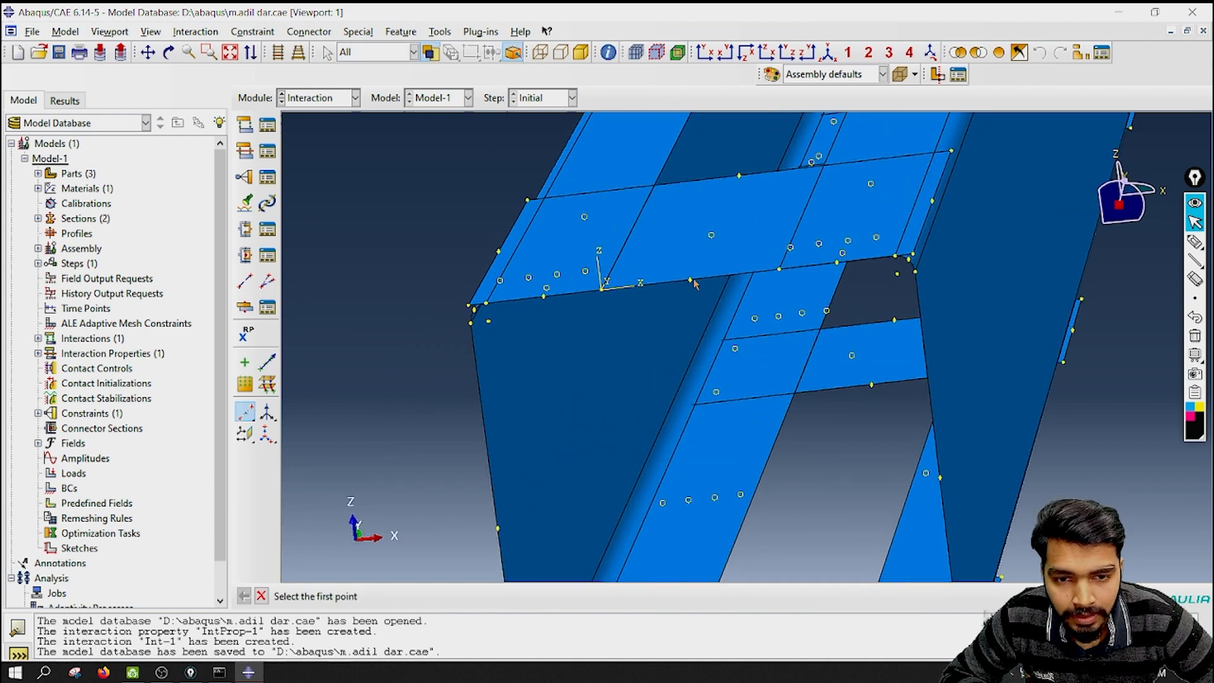
click(690, 280)
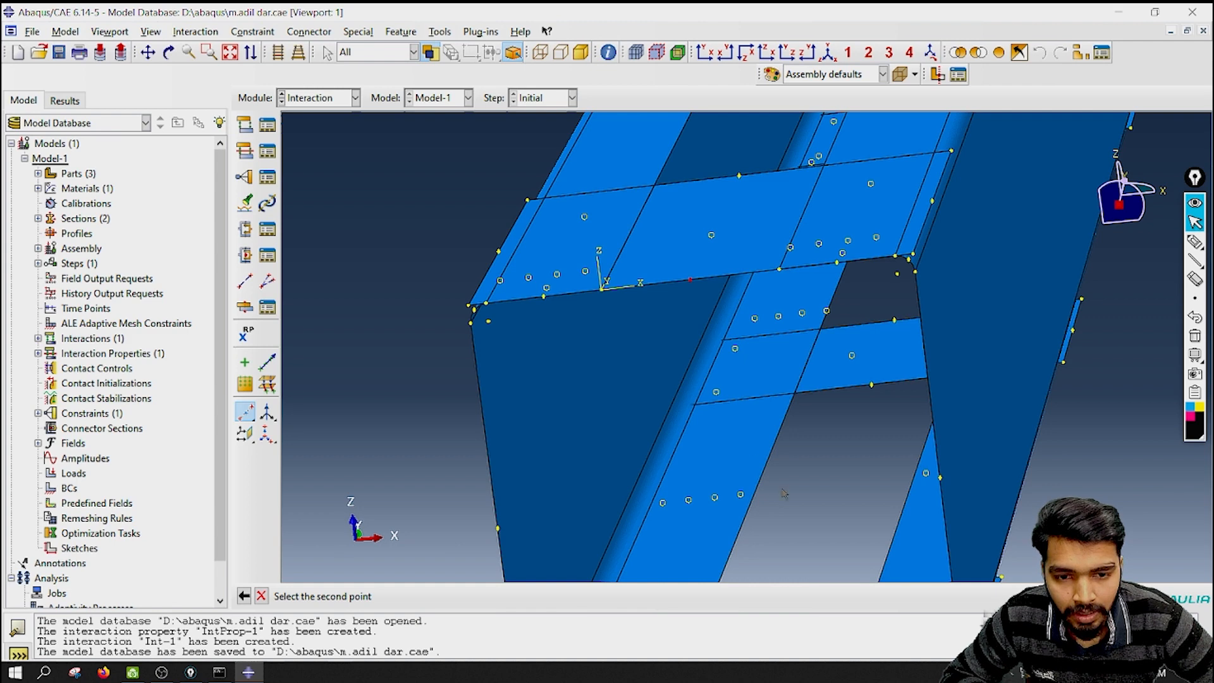
mouse_move(783, 492)
ctrl+alt+mouse_down()
mouse_move(767, 442)
mouse_move(796, 488)
ctrl+alt+mouse_up()
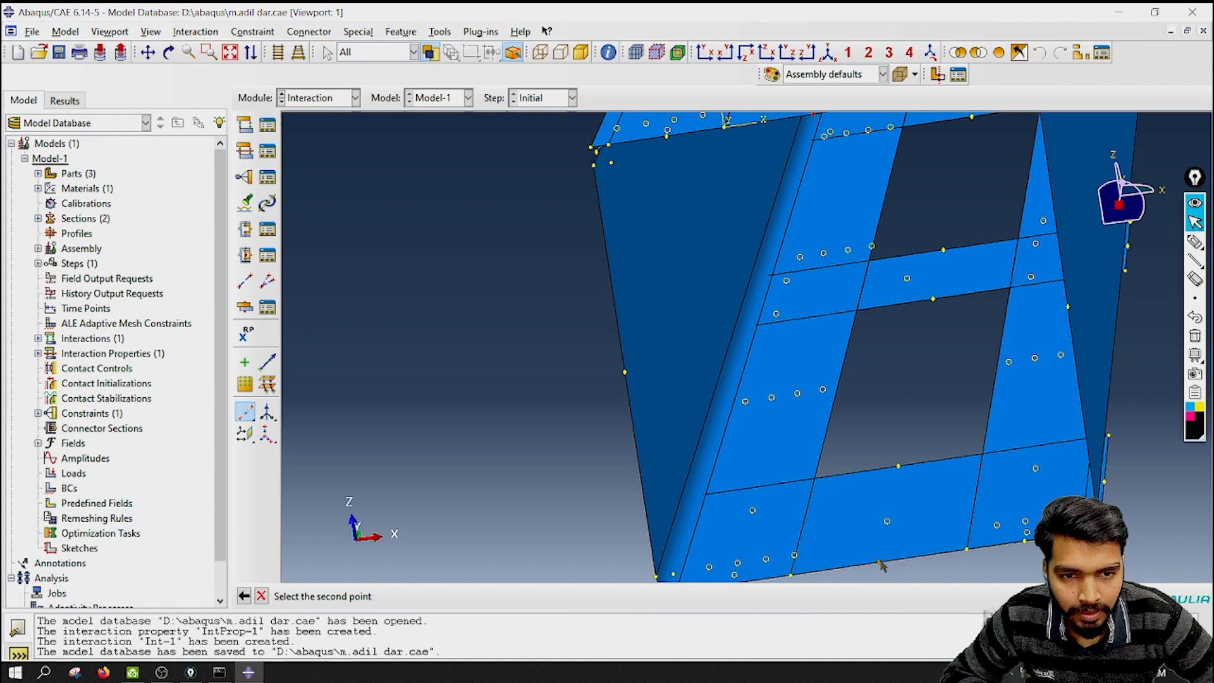
click(879, 561)
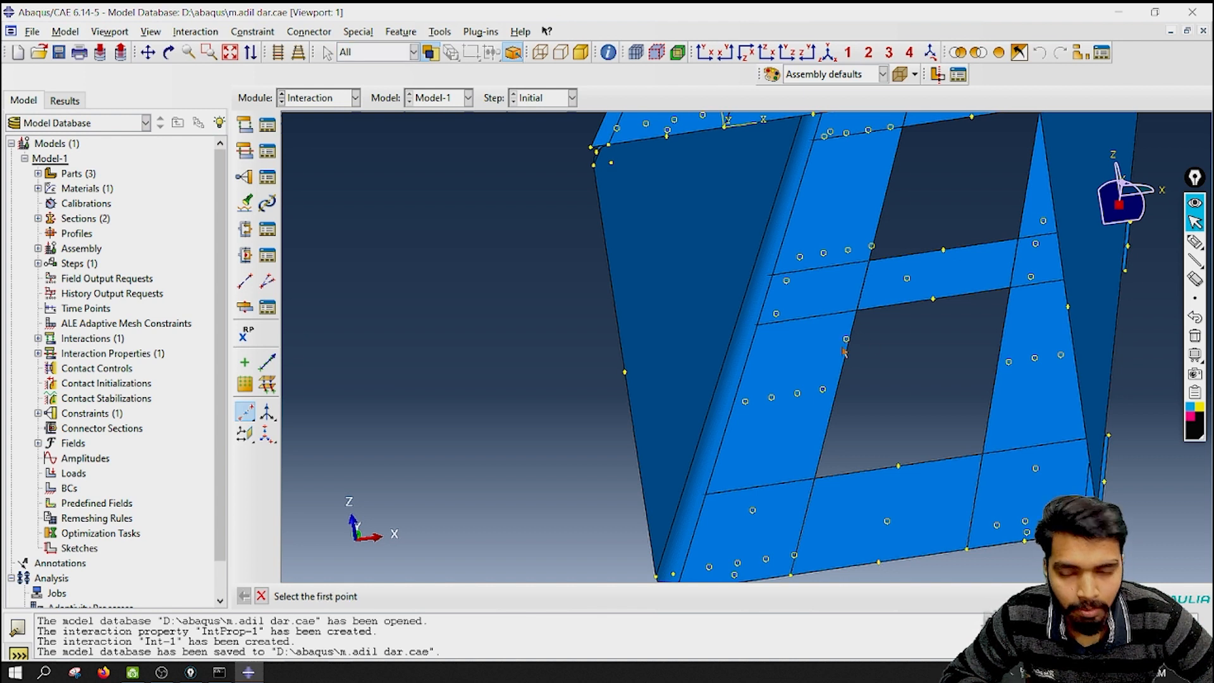
click(247, 412)
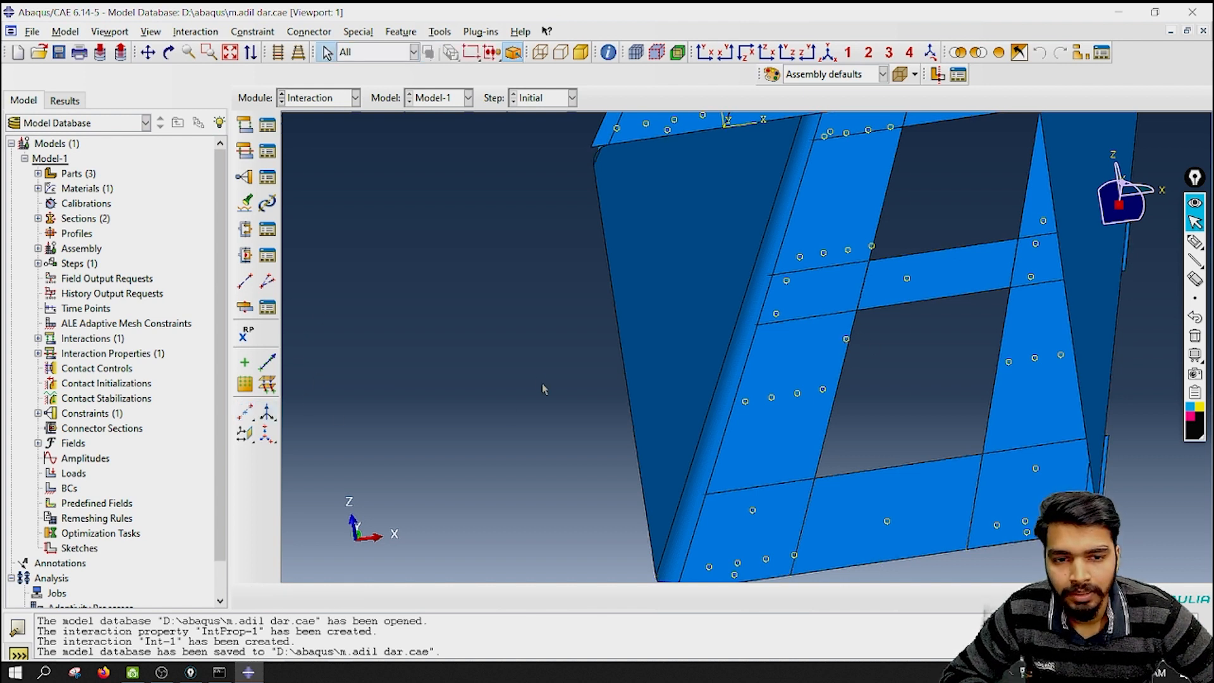
key(ctrl+s)
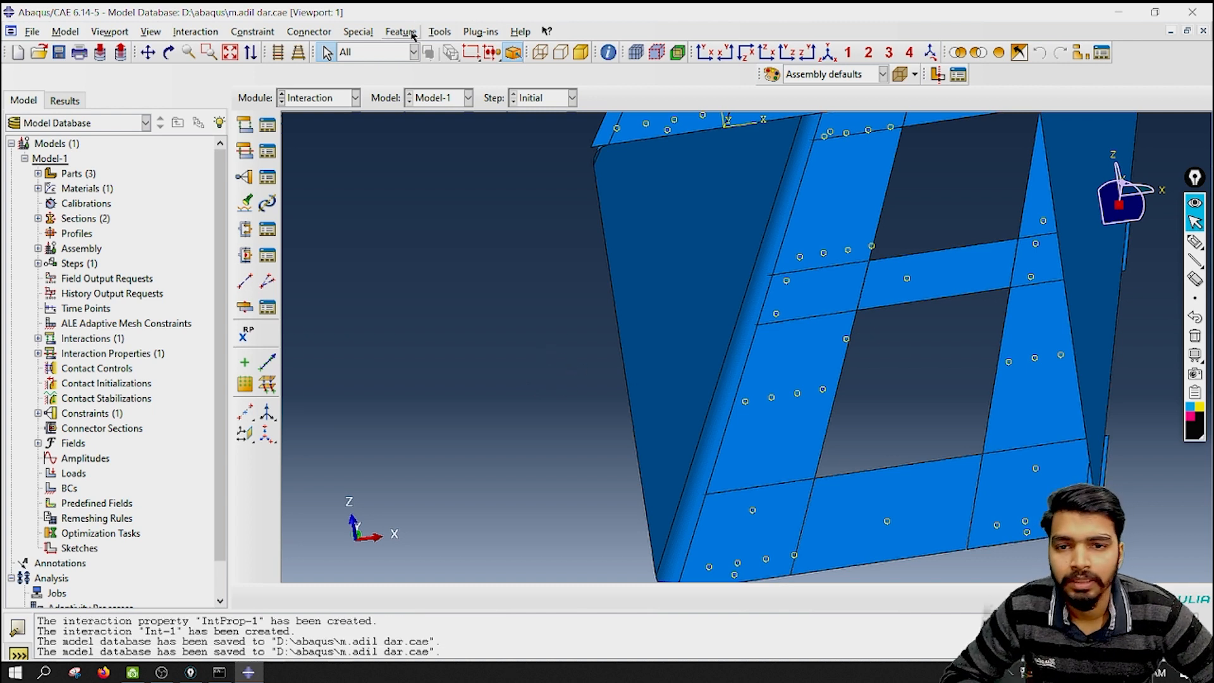
click(359, 32)
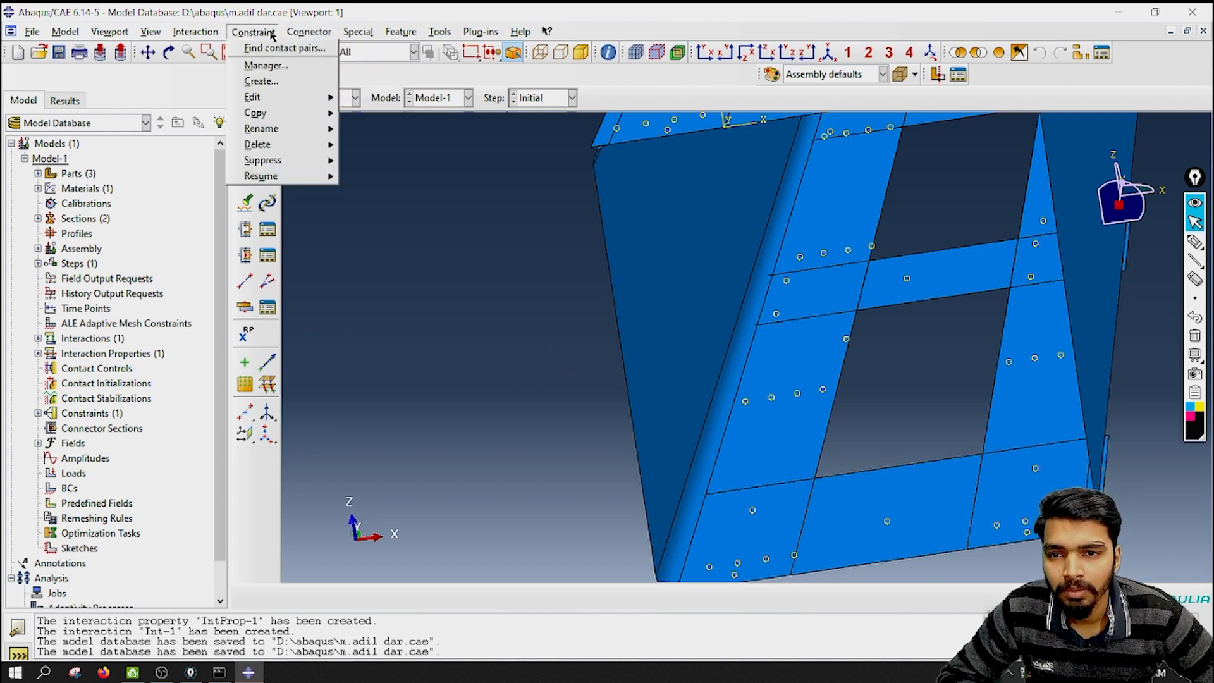
mouse_move(196, 33)
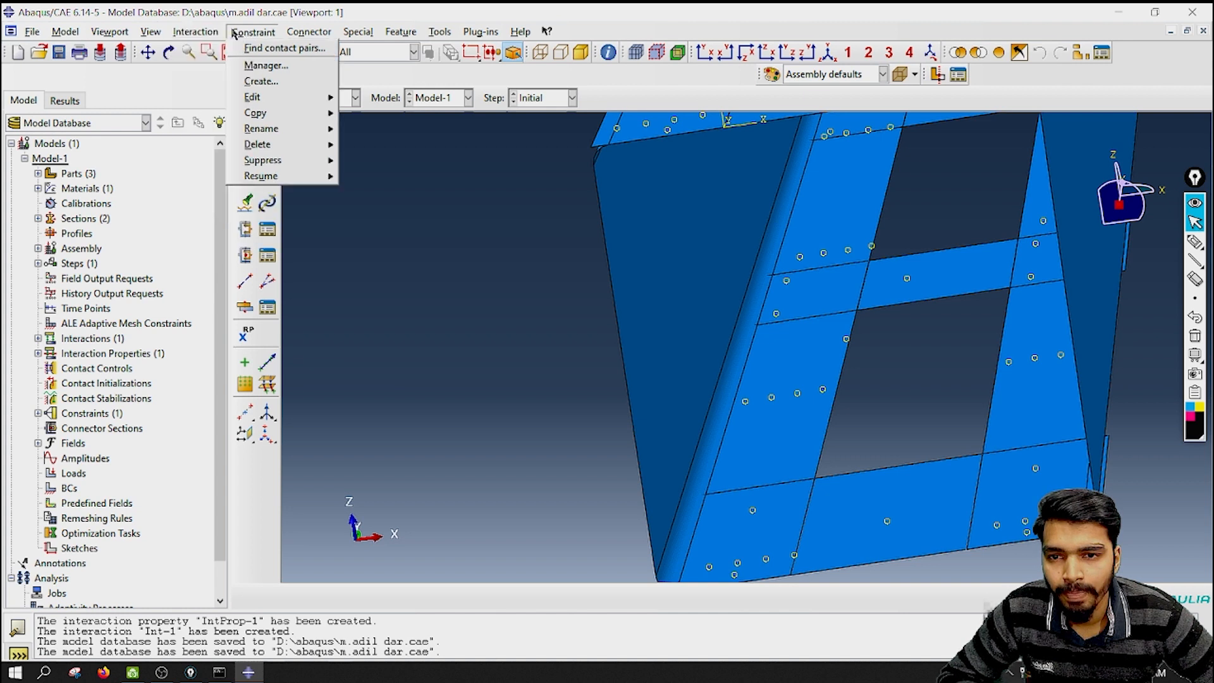
mouse_move(327, 38)
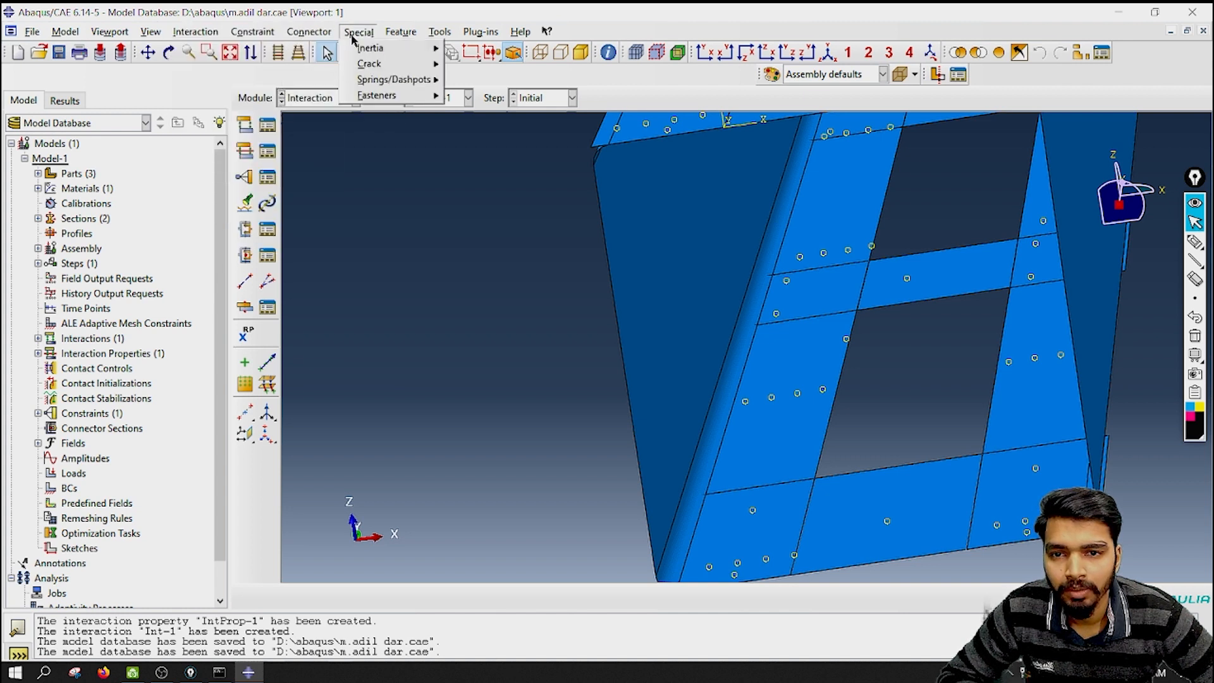
click(487, 199)
Save the model database and, in the Assembly module, create a reference point on the datum point at the column top.
click(59, 52)
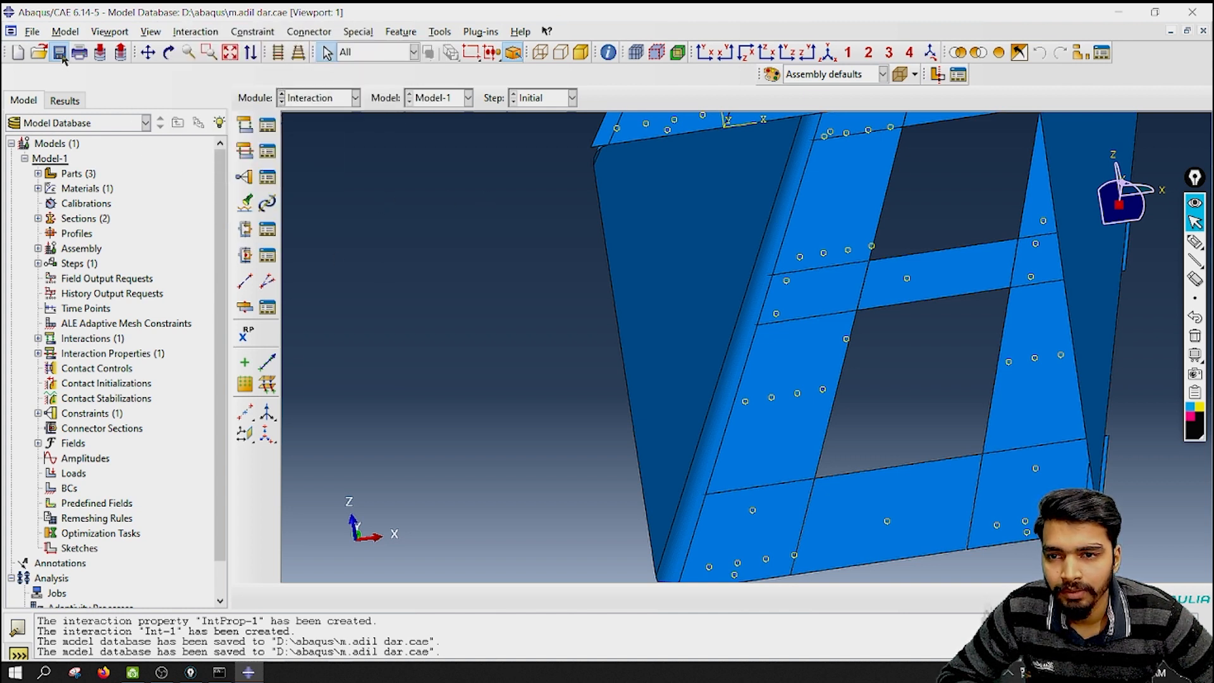
click(355, 97)
click(309, 145)
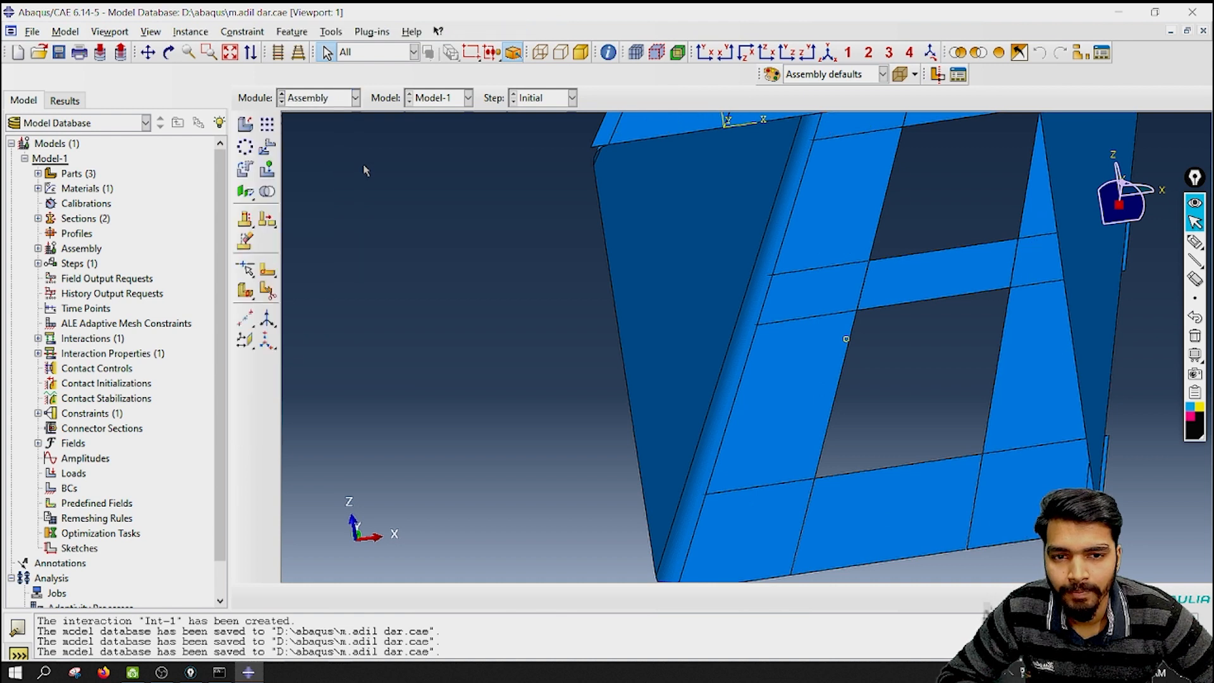
click(335, 33)
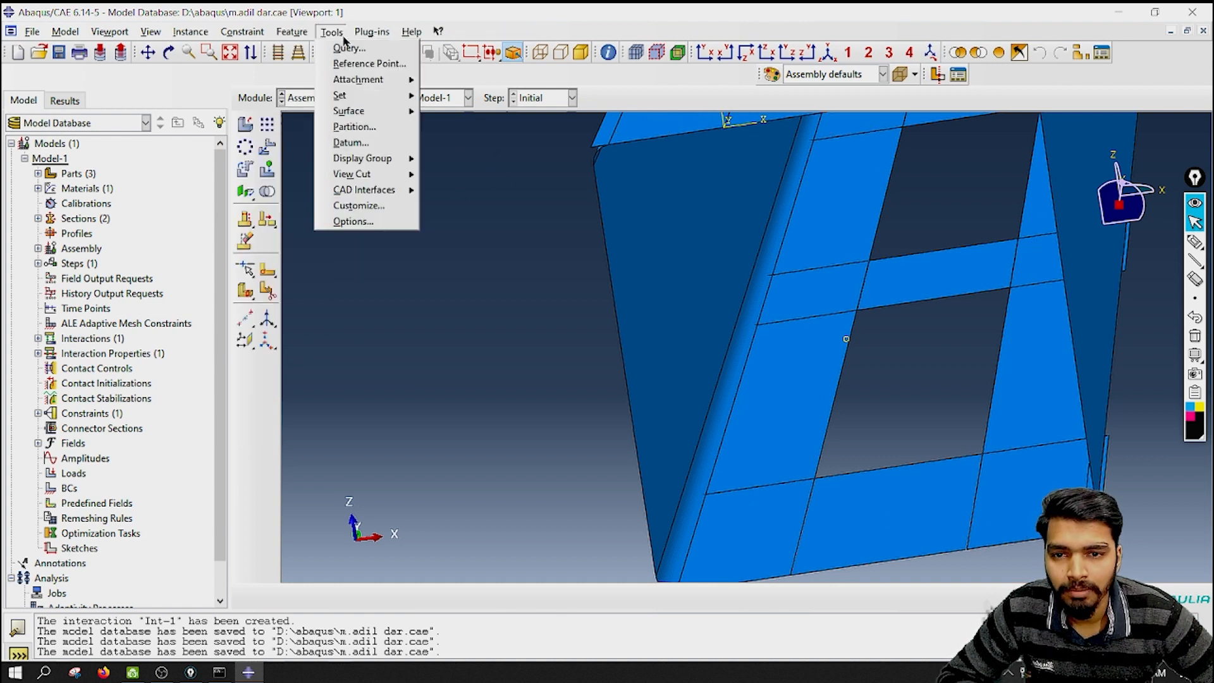
click(373, 64)
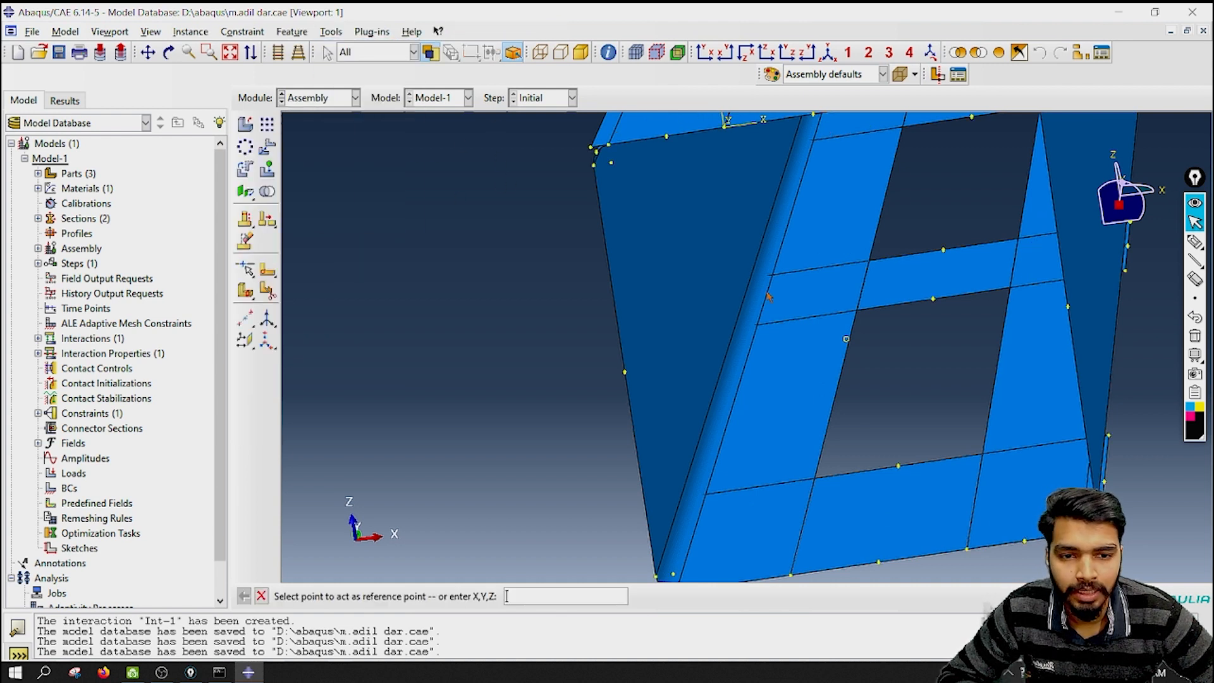
click(829, 53)
scroll(747, 139, up, 3)
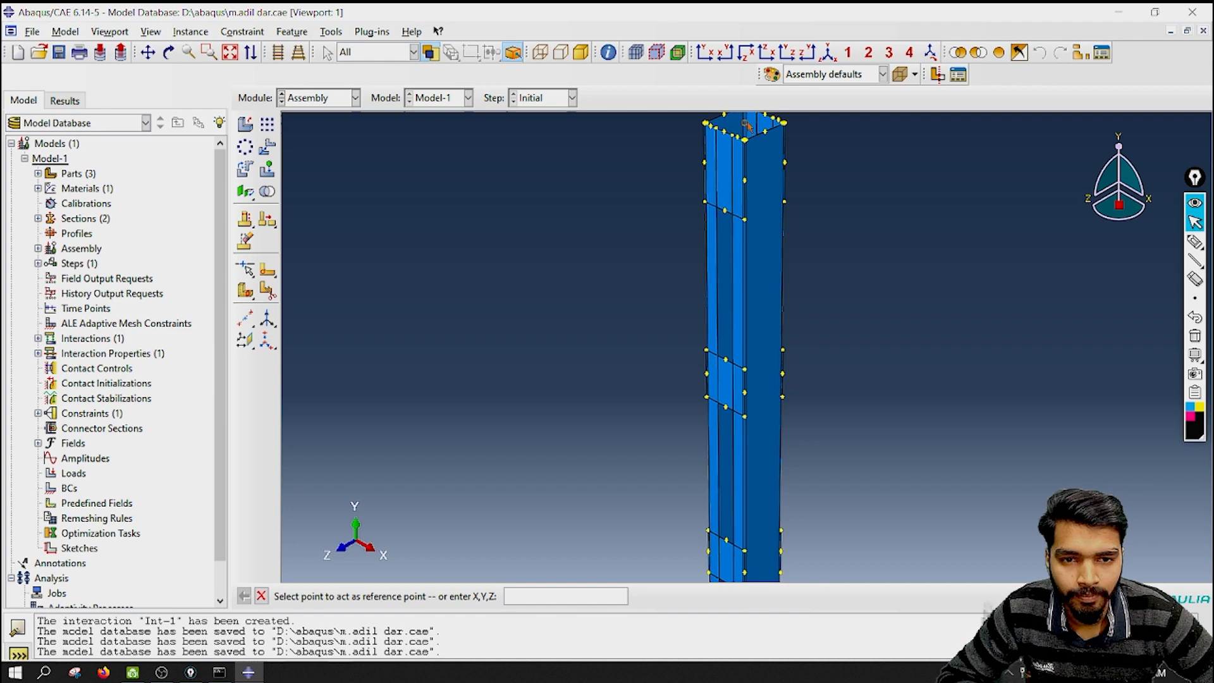
click(746, 124)
scroll(773, 335, down, 2)
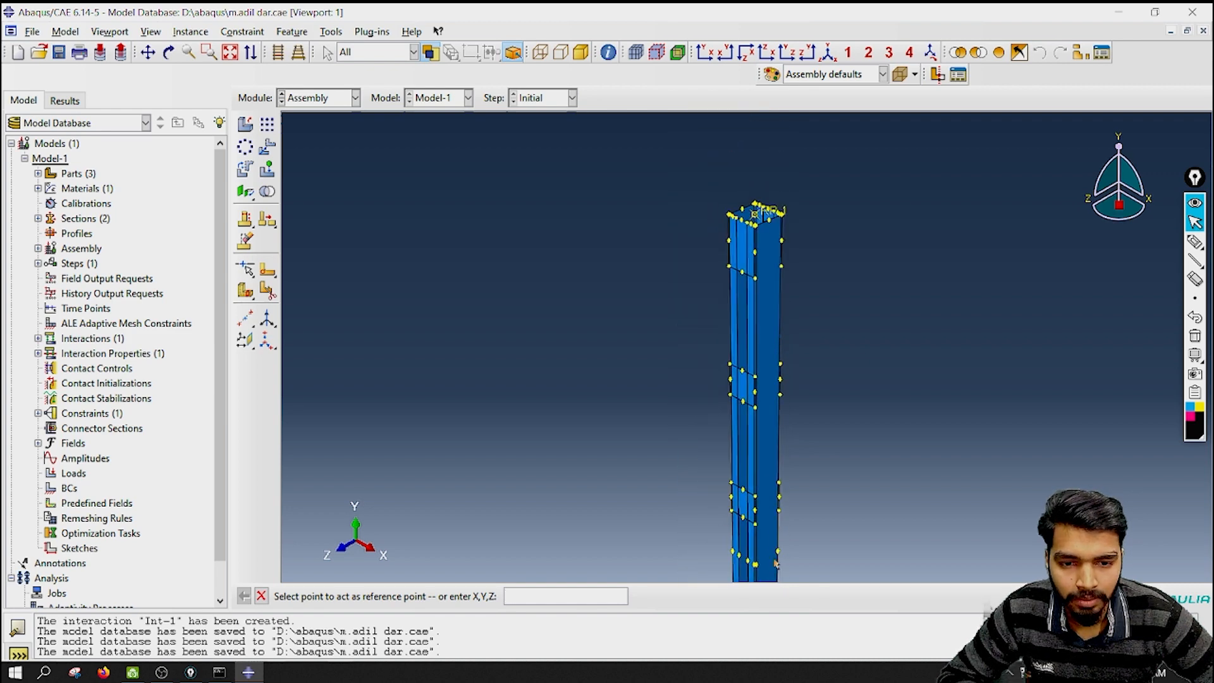
Create a second reference point on the datum point at the column base and save the model database.
ctrl+alt+drag(777, 563, 750, 469)
scroll(750, 468, up, 2)
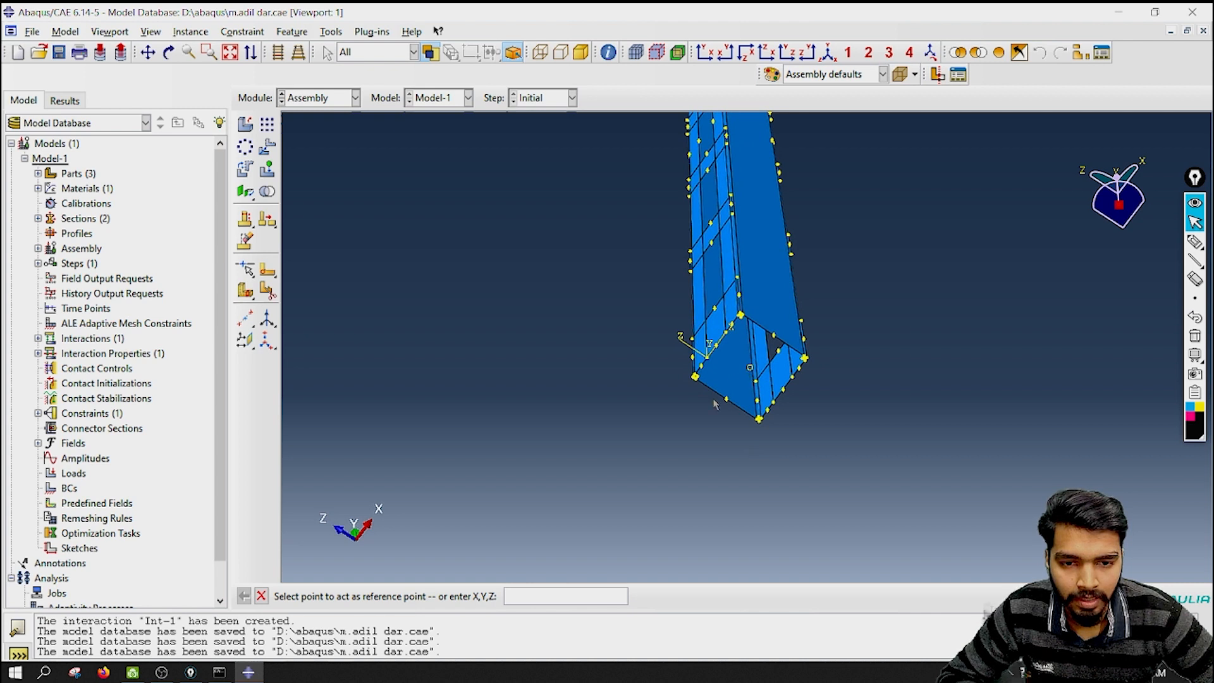
click(750, 368)
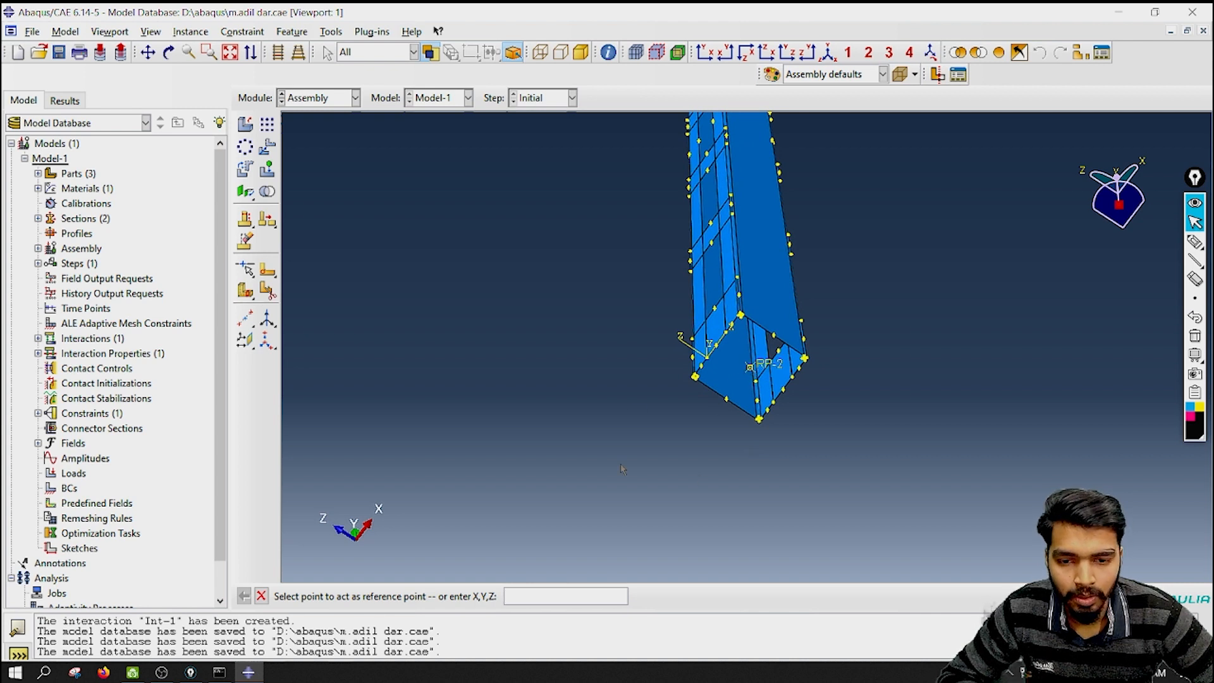
key(ctrl+s)
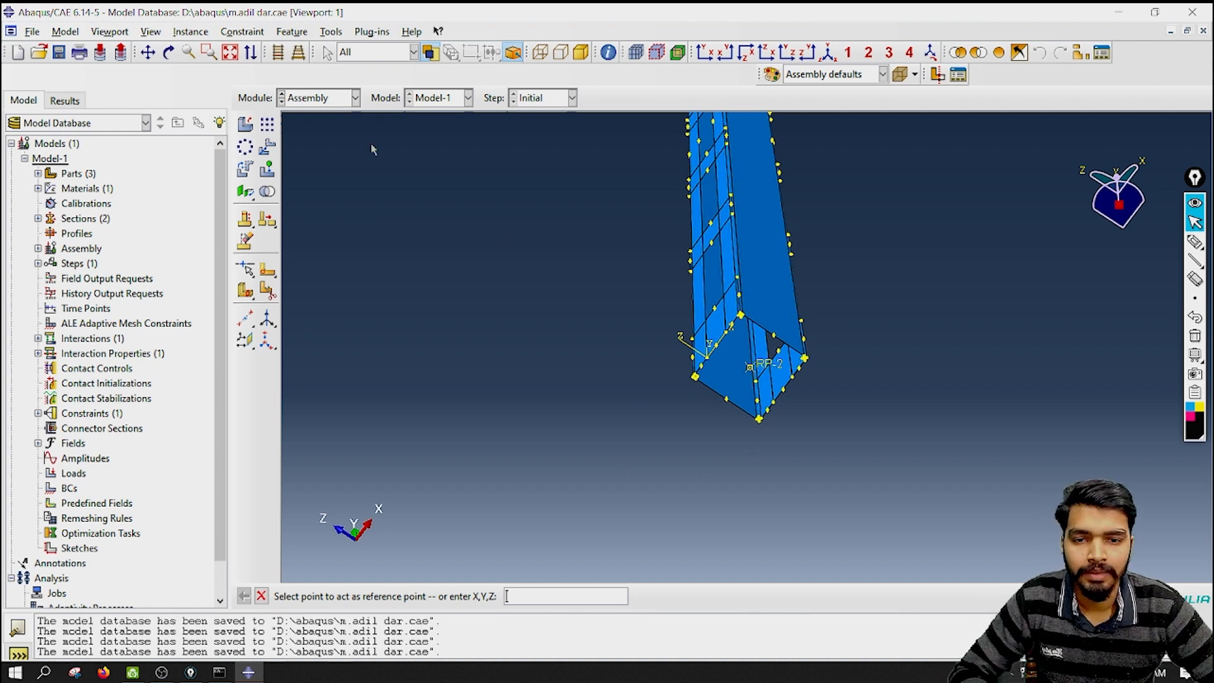
In the Interaction module, start a coupling constraint with reference point RP-1 at the column top as its control point.
click(306, 101)
click(335, 178)
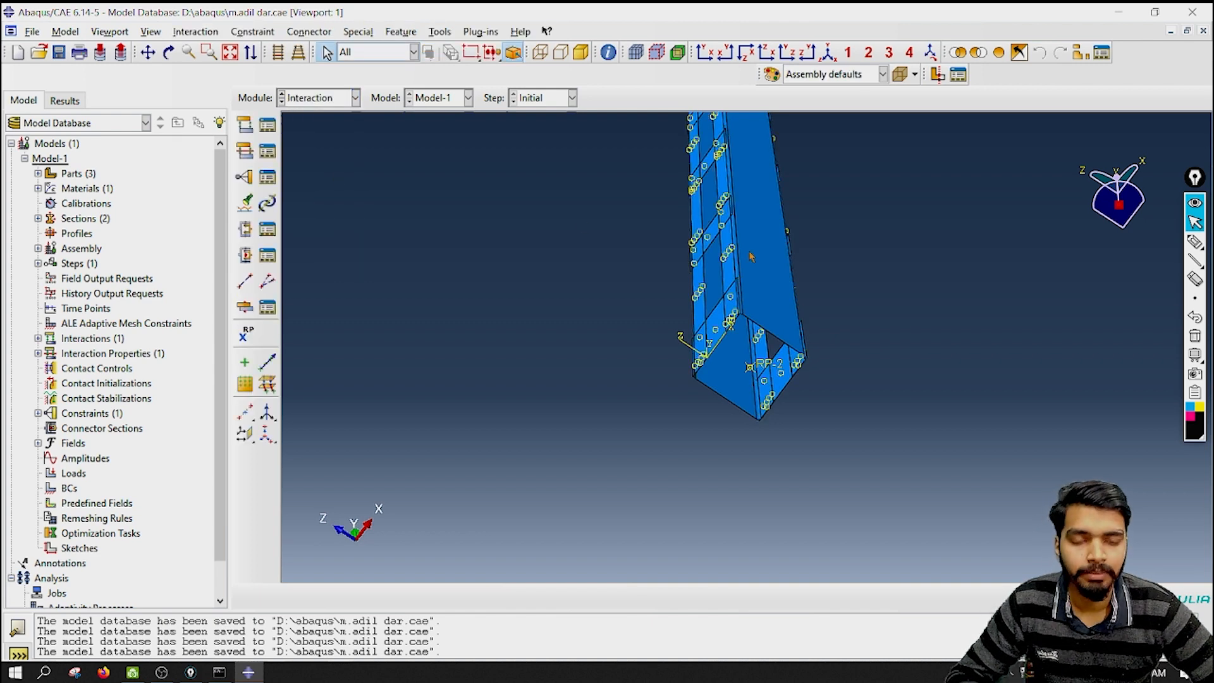
ctrl+alt+drag(789, 265, 742, 297)
scroll(776, 329, up, 2)
scroll(776, 316, down, 9)
scroll(742, 298, down, 3)
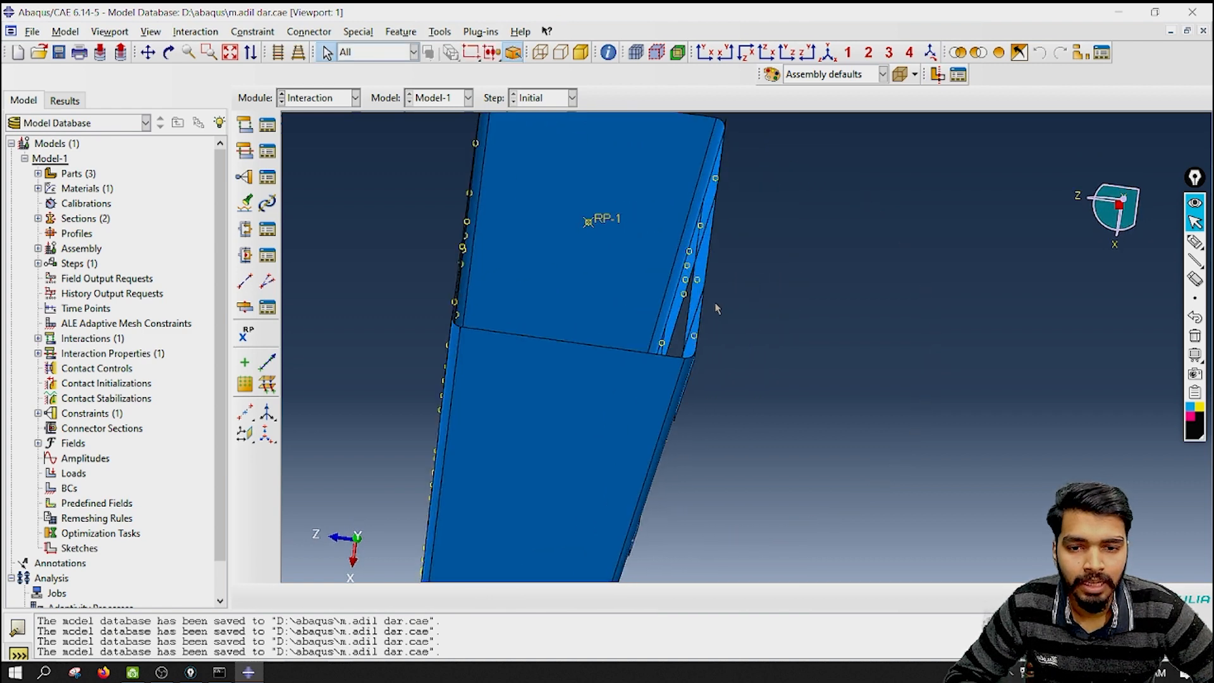
scroll(640, 304, down, 2)
scroll(568, 200, up, 2)
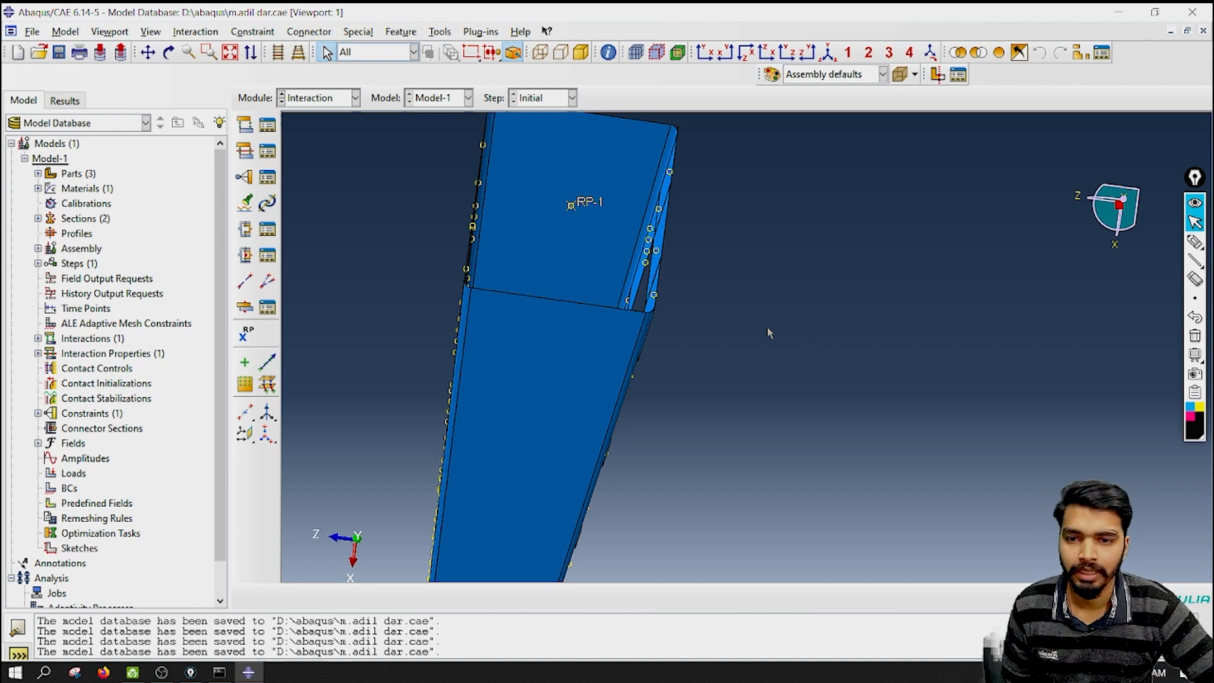
click(246, 178)
click(508, 198)
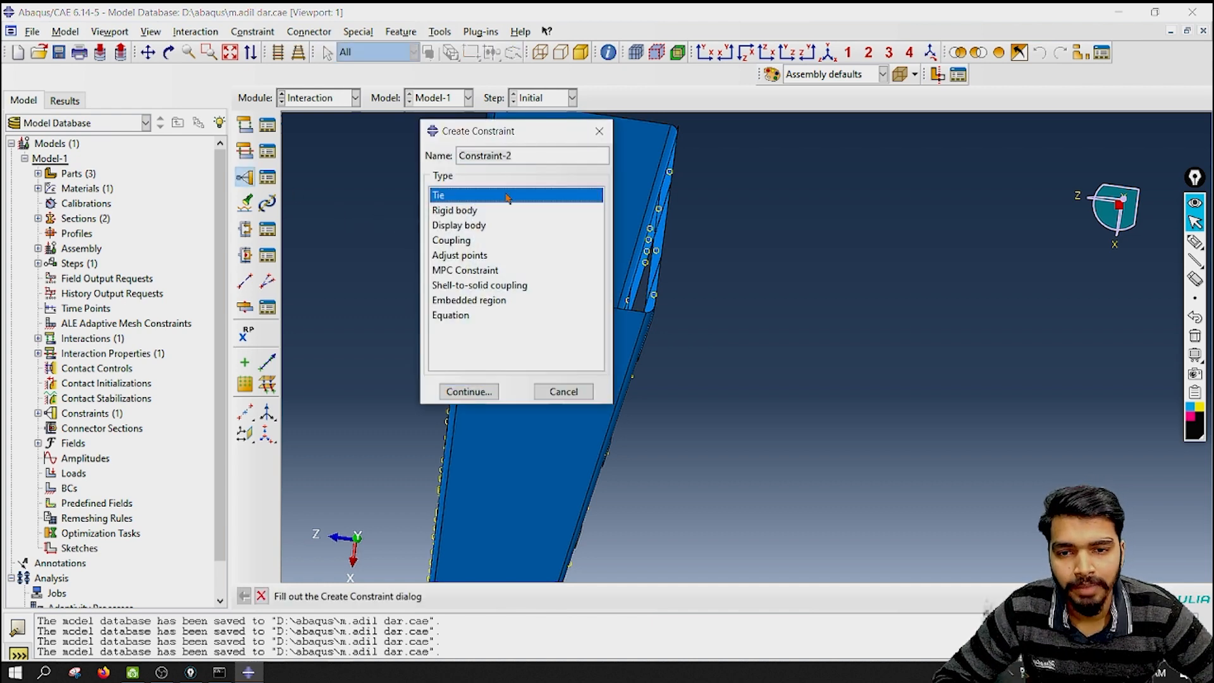
click(475, 240)
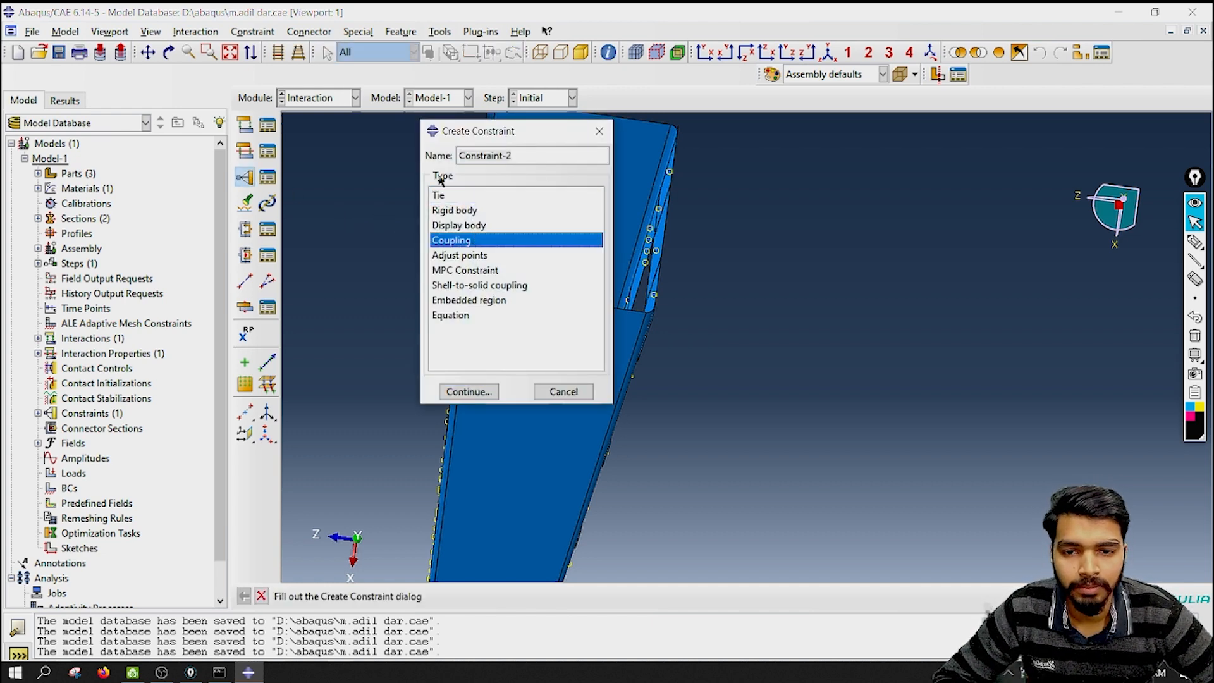
click(469, 392)
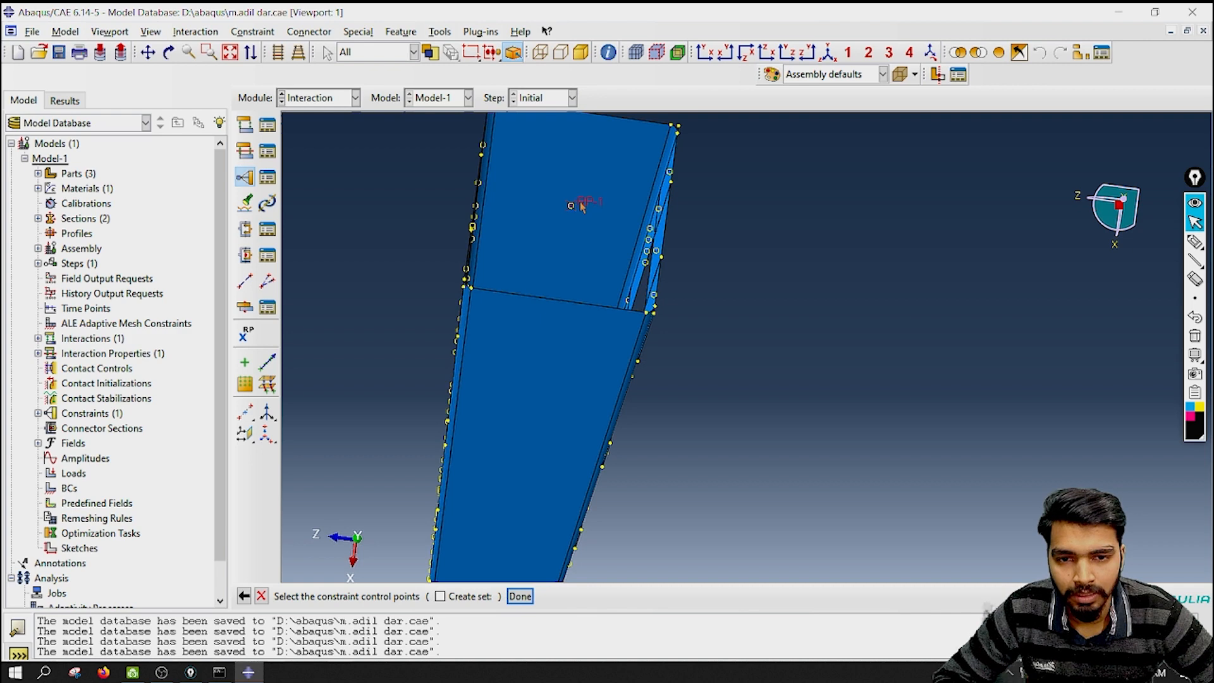
click(523, 597)
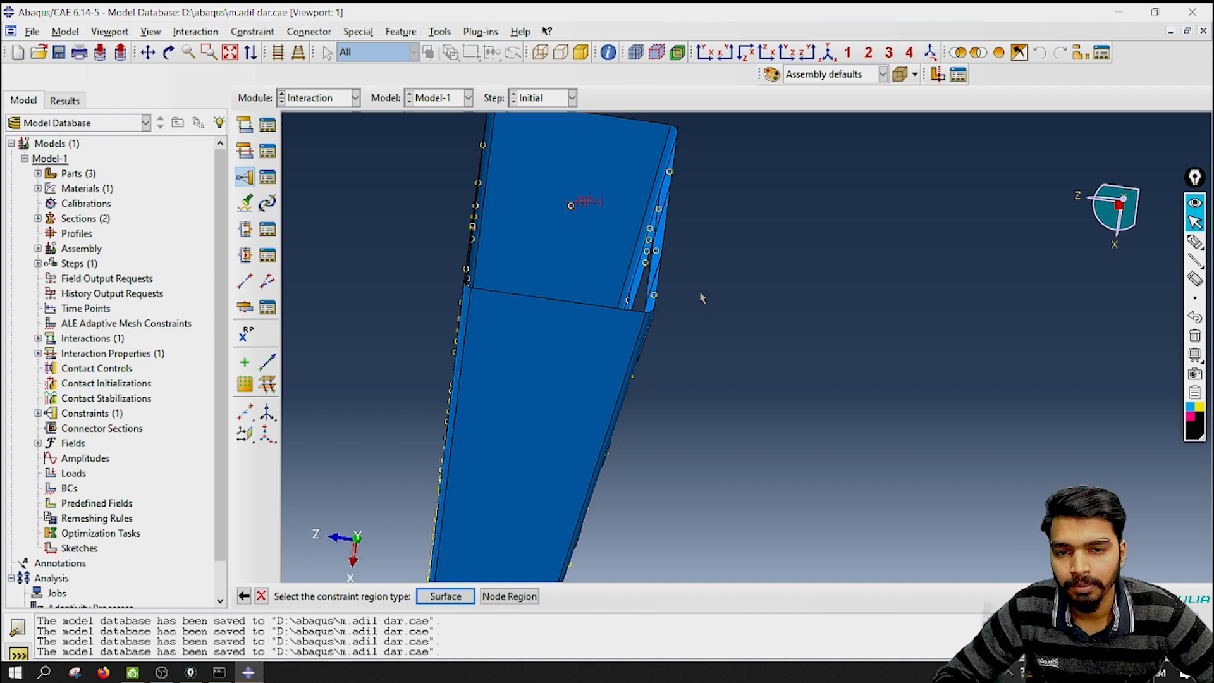
Choose a surface region for the coupling and select the web and corner edges of both C-sections at the column top.
ctrl+alt+drag(698, 297, 700, 373)
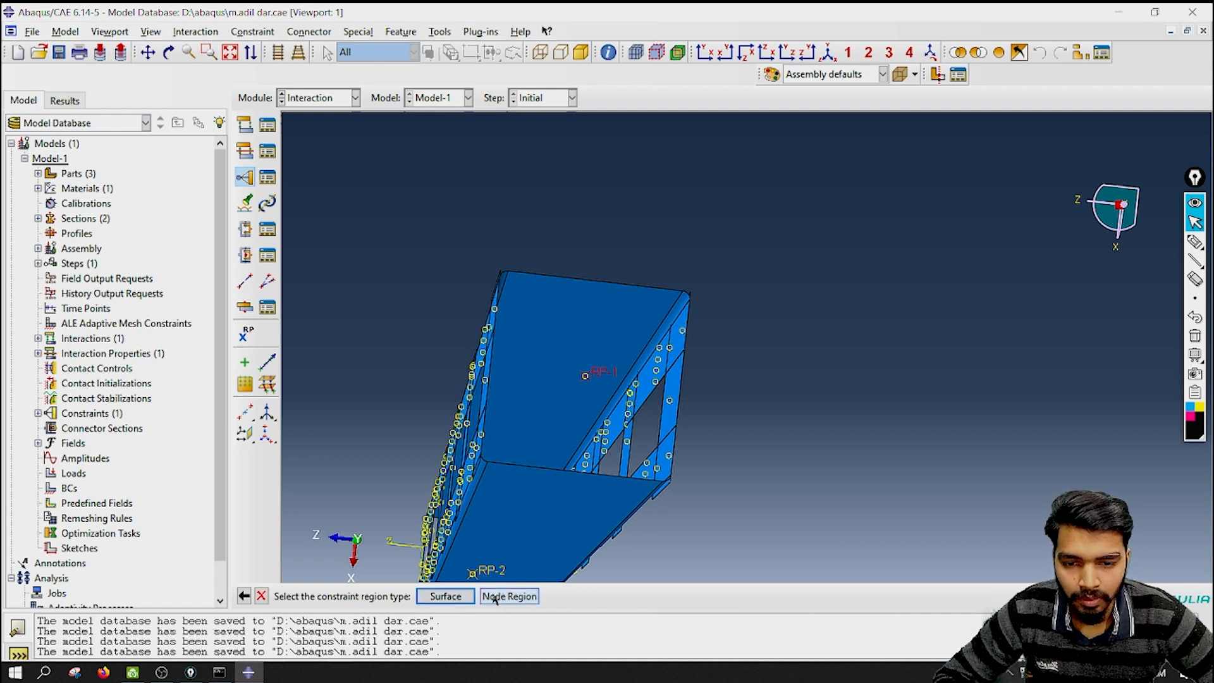
click(471, 597)
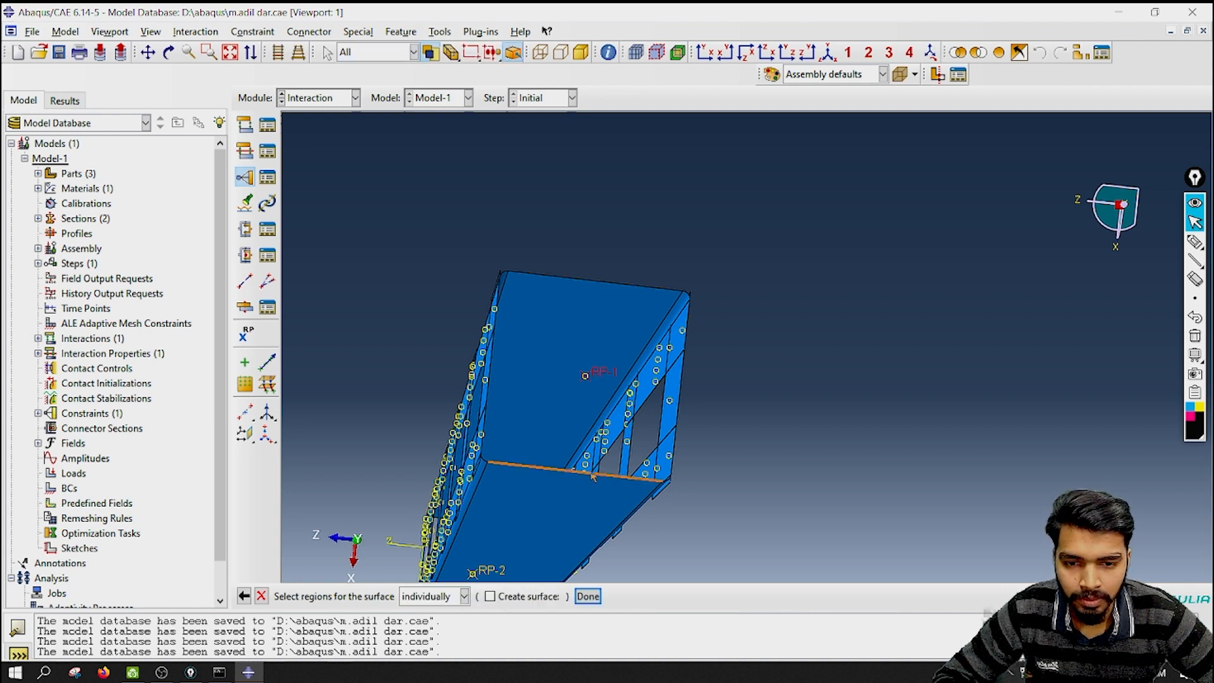
click(668, 482)
scroll(669, 482, down, 2)
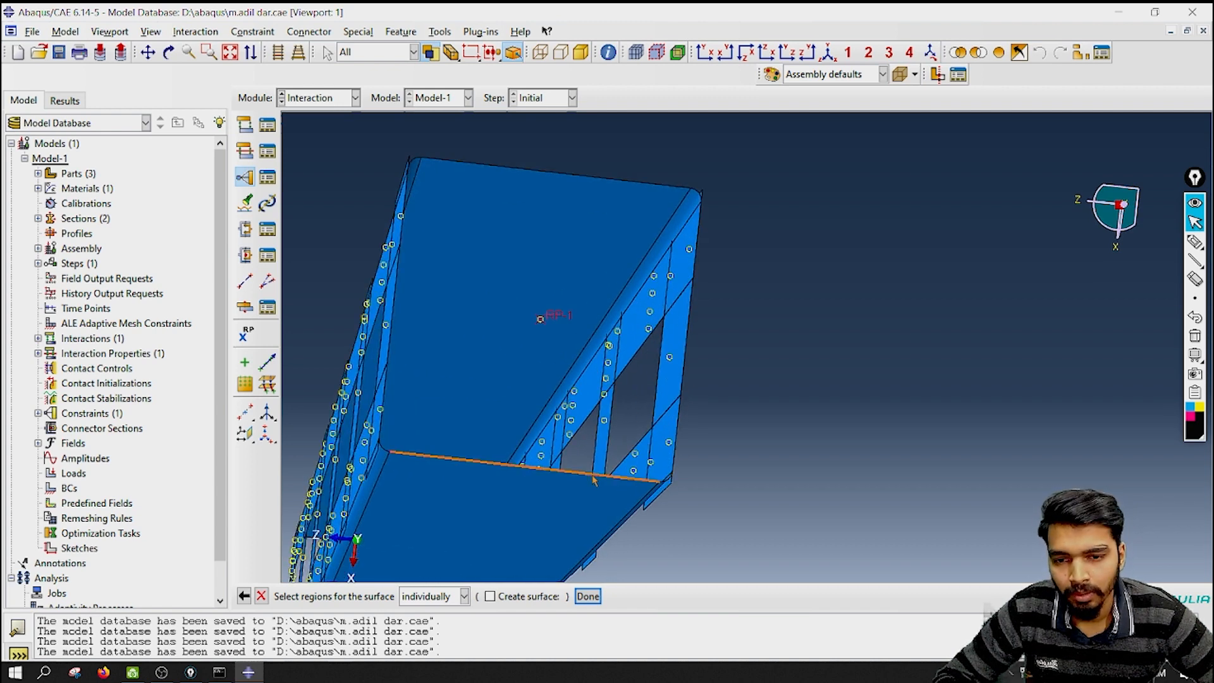
shift+click(383, 423)
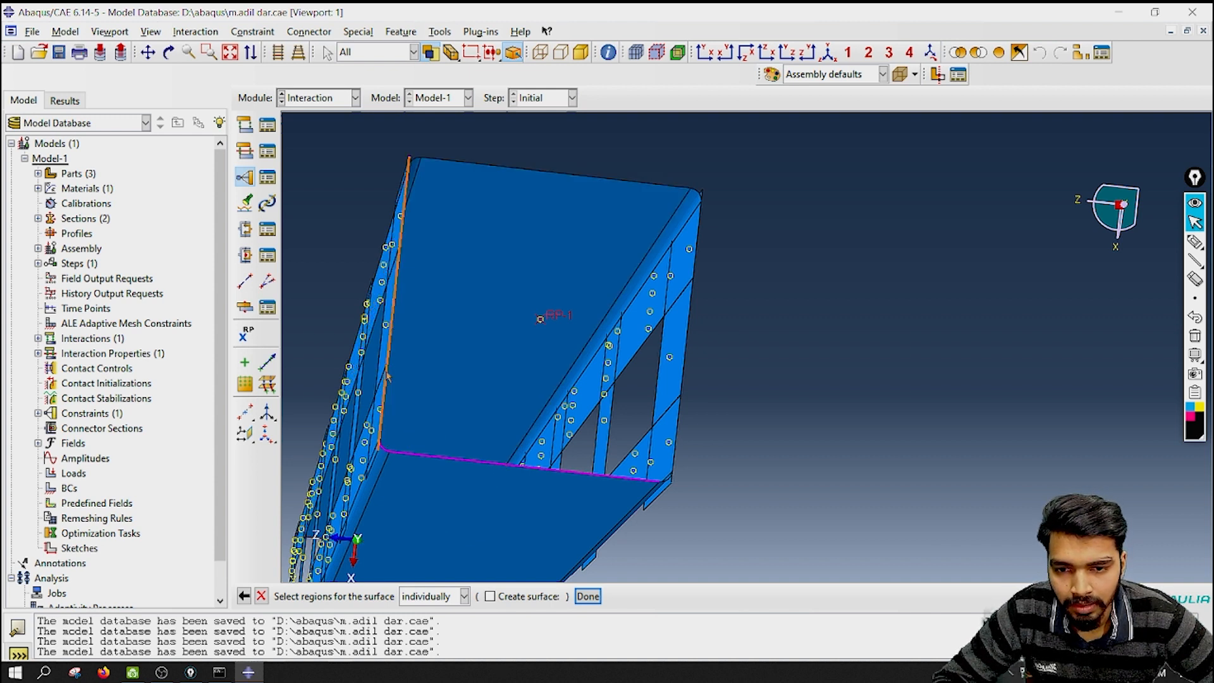
shift+click(462, 166)
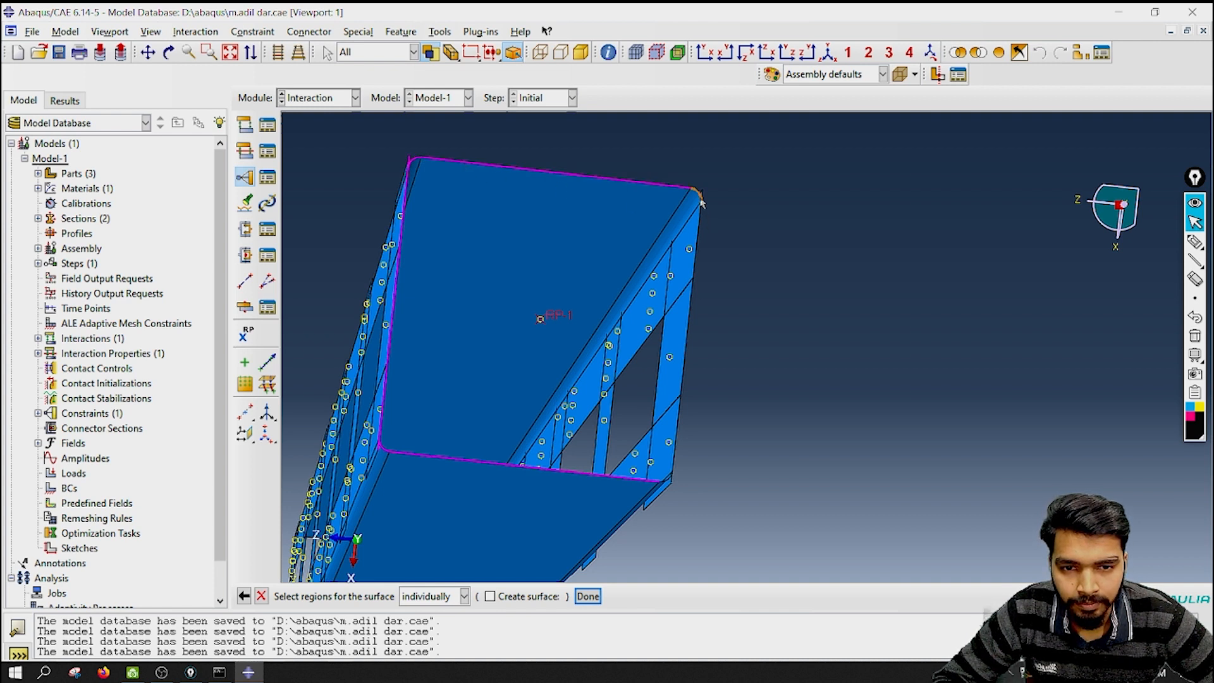
shift+click(696, 236)
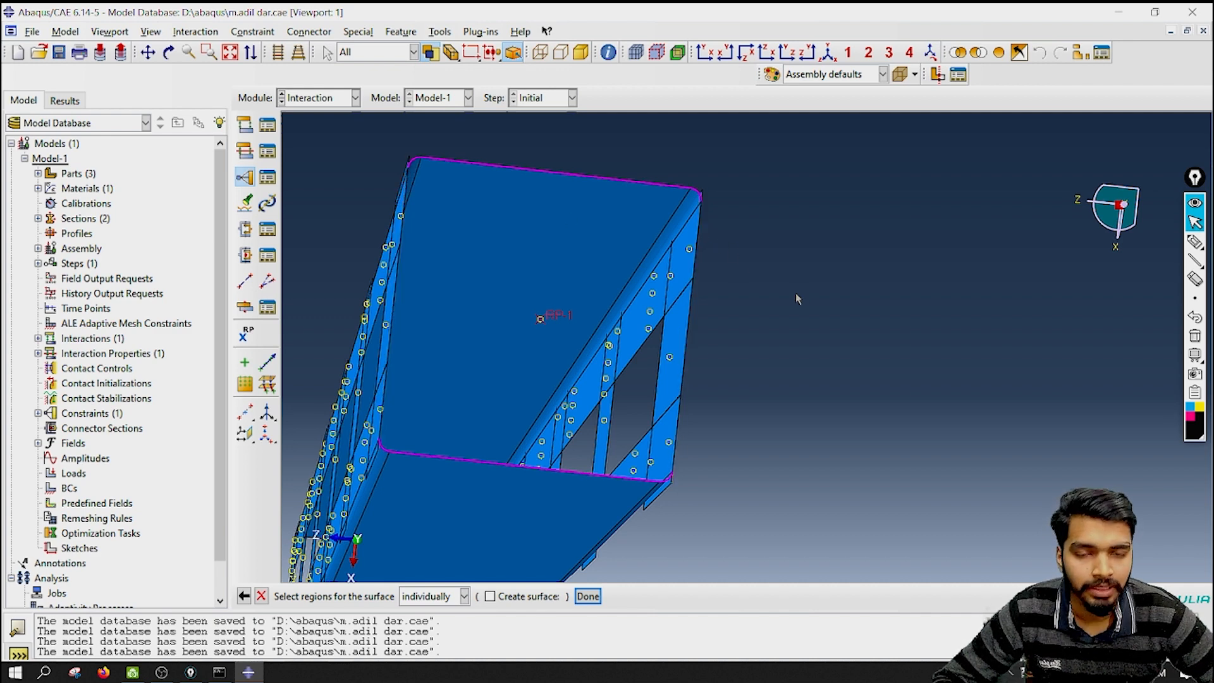
Remove the four end batten instances from the display so the C-section flange ends are exposed.
scroll(796, 298, up, 2)
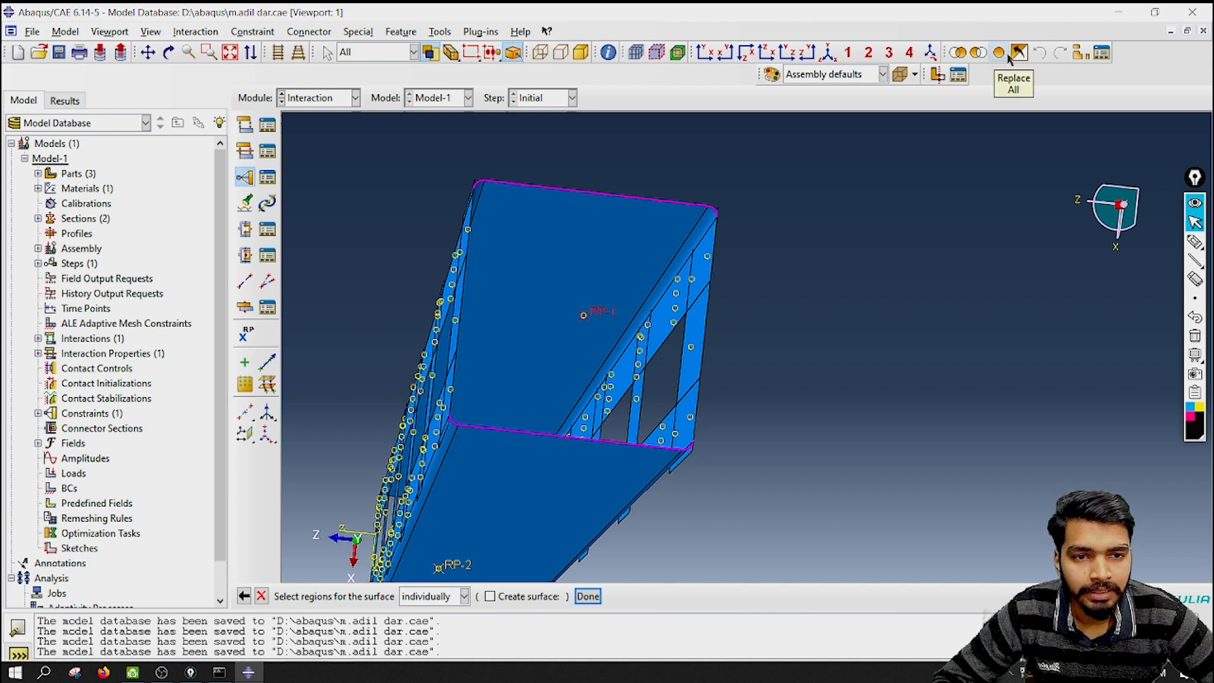
click(1082, 53)
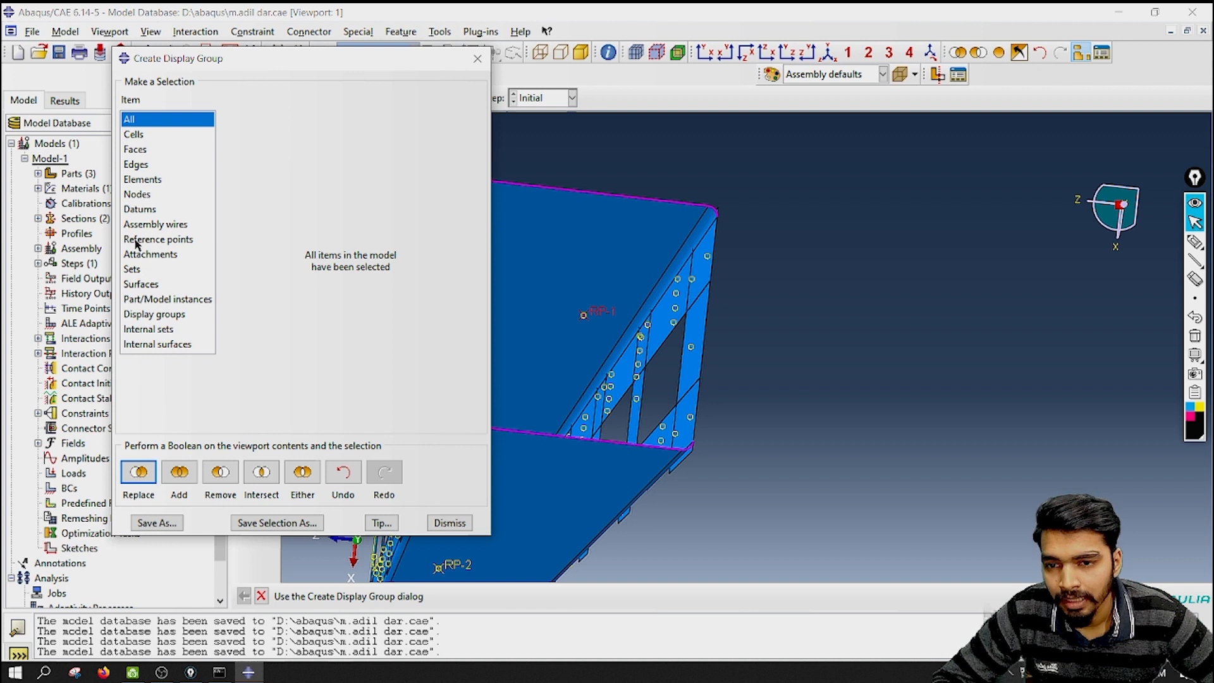
click(151, 299)
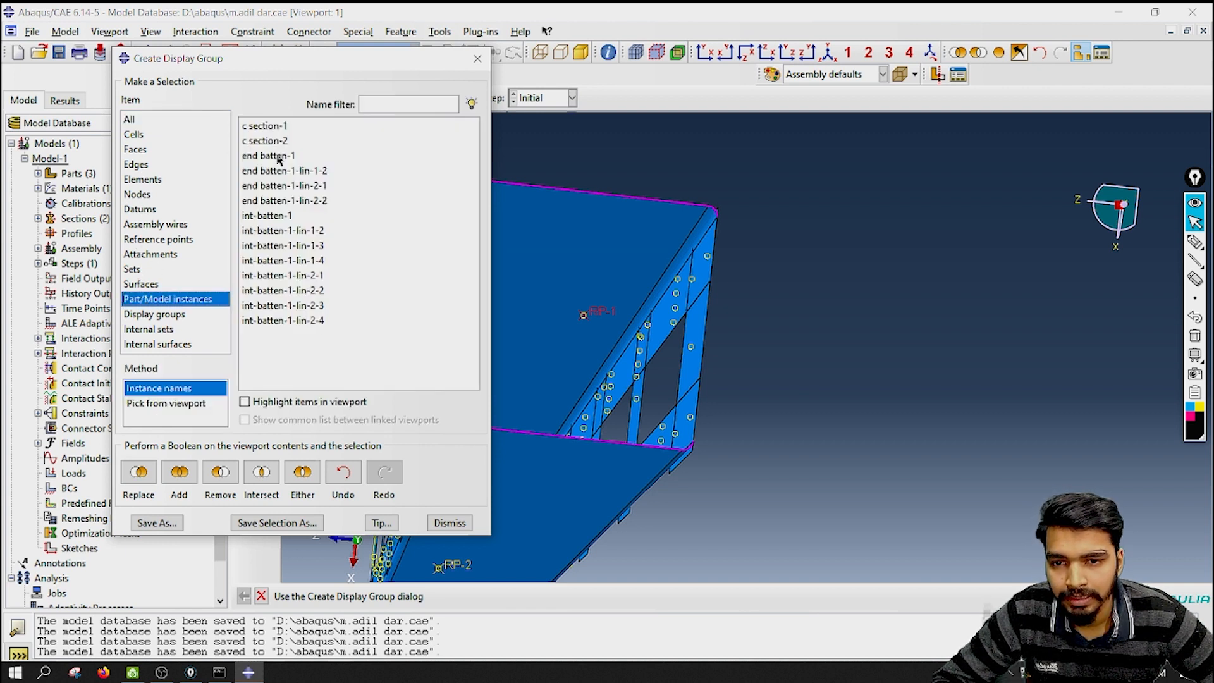
click(279, 161)
drag(379, 162, 361, 203)
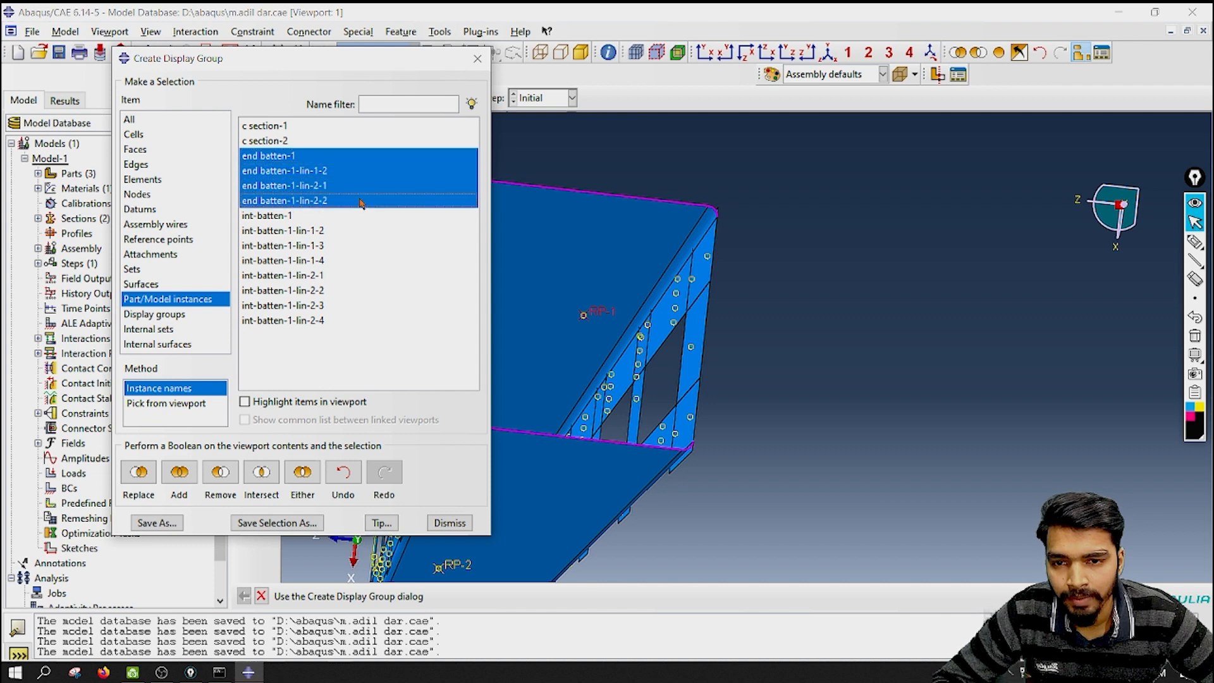
click(221, 474)
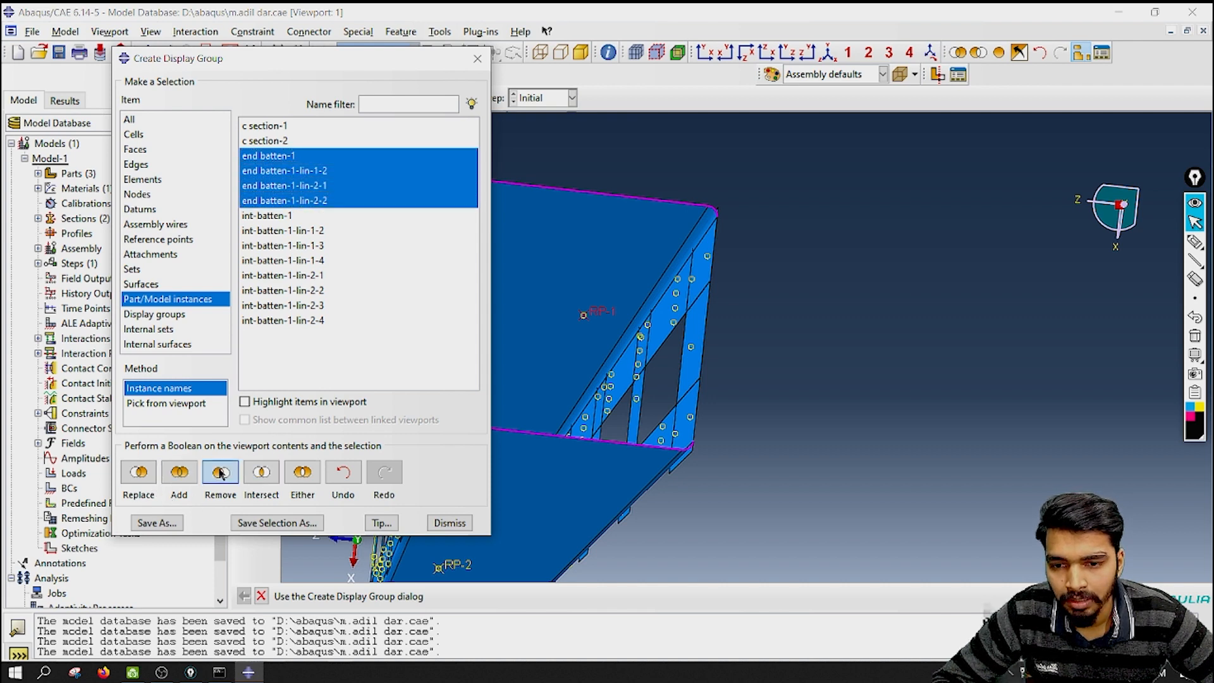
click(449, 523)
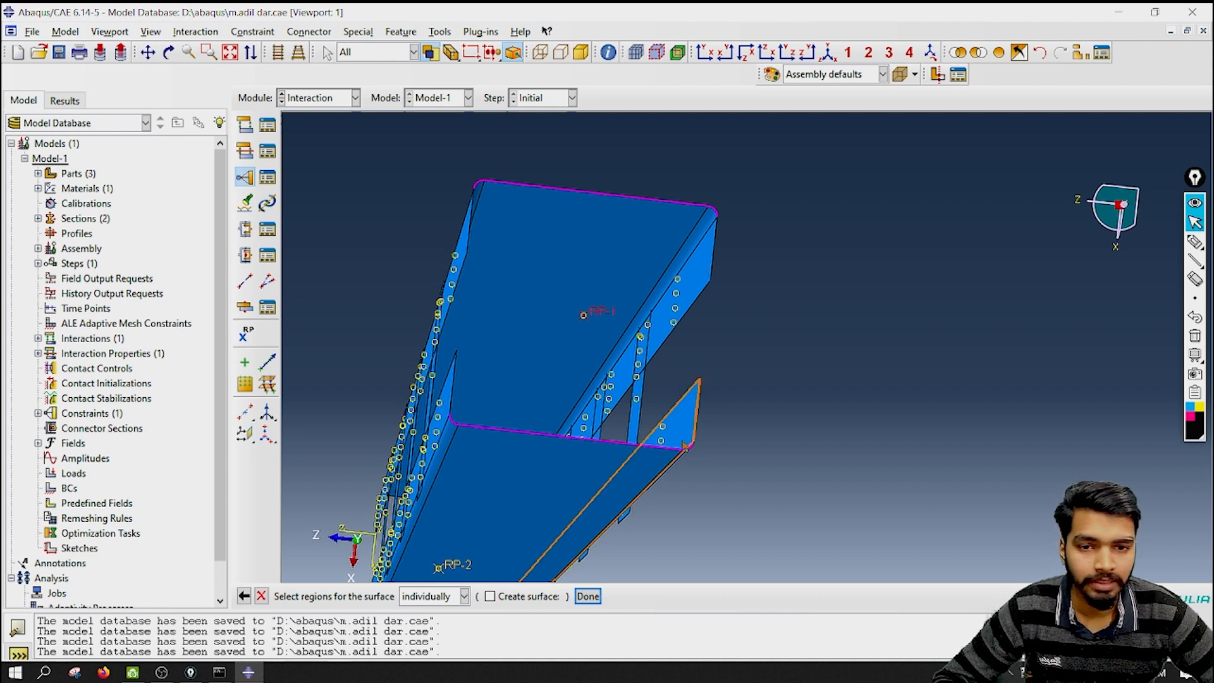
Add the C-section flange edges at the column top to the surface and create a kinematic coupling constraining all six degrees of freedom.
click(497, 256)
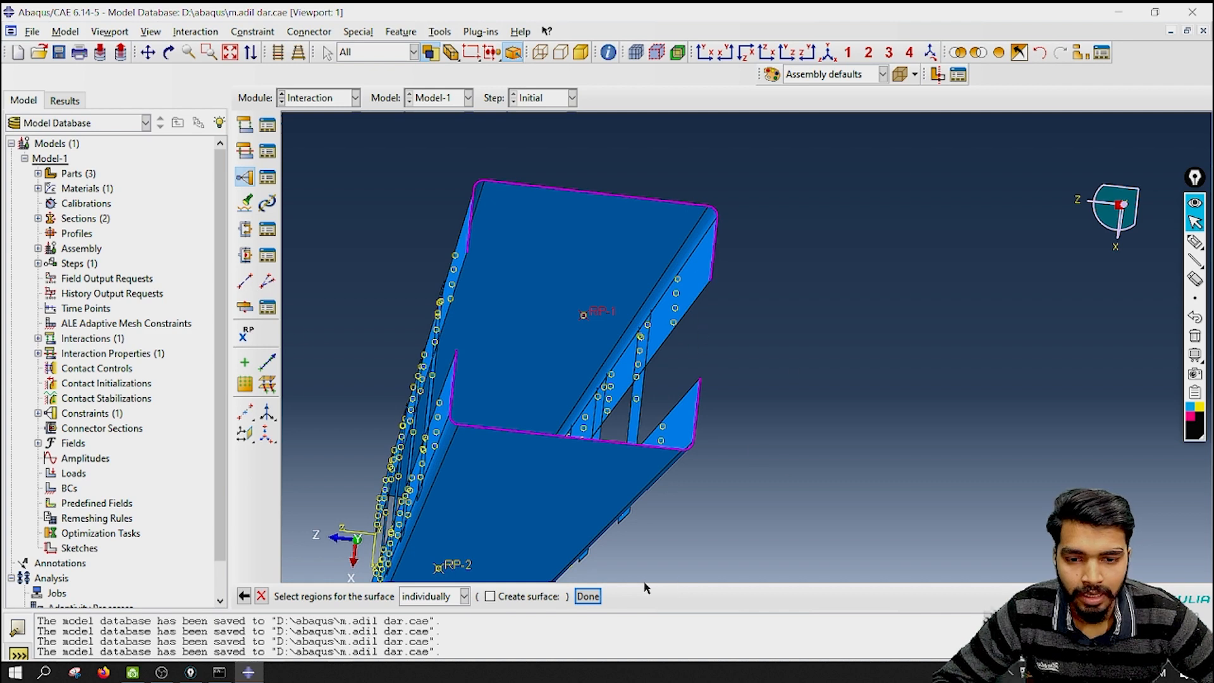
click(588, 597)
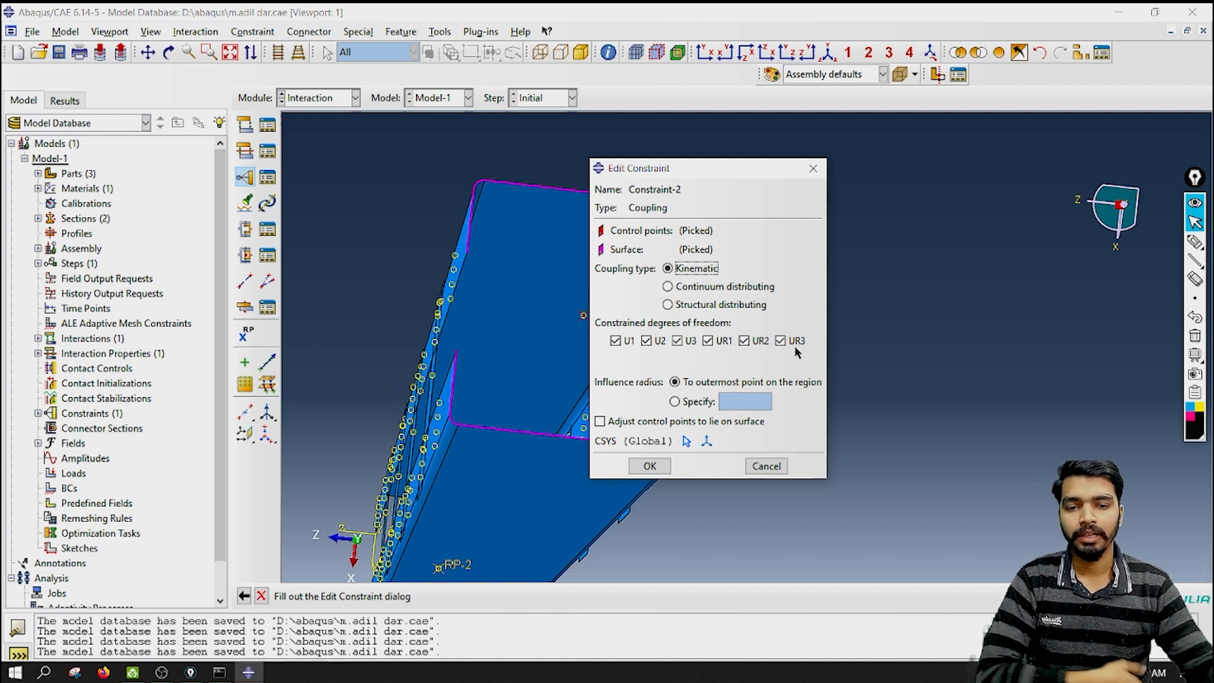
click(616, 341)
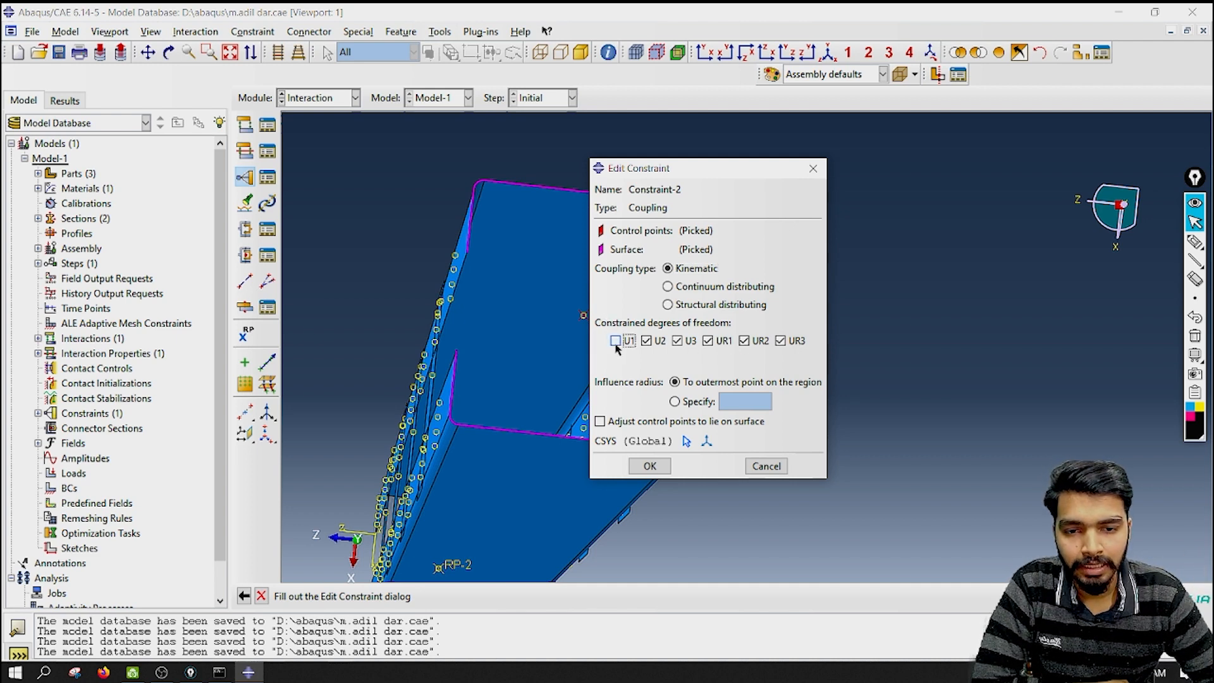
click(615, 341)
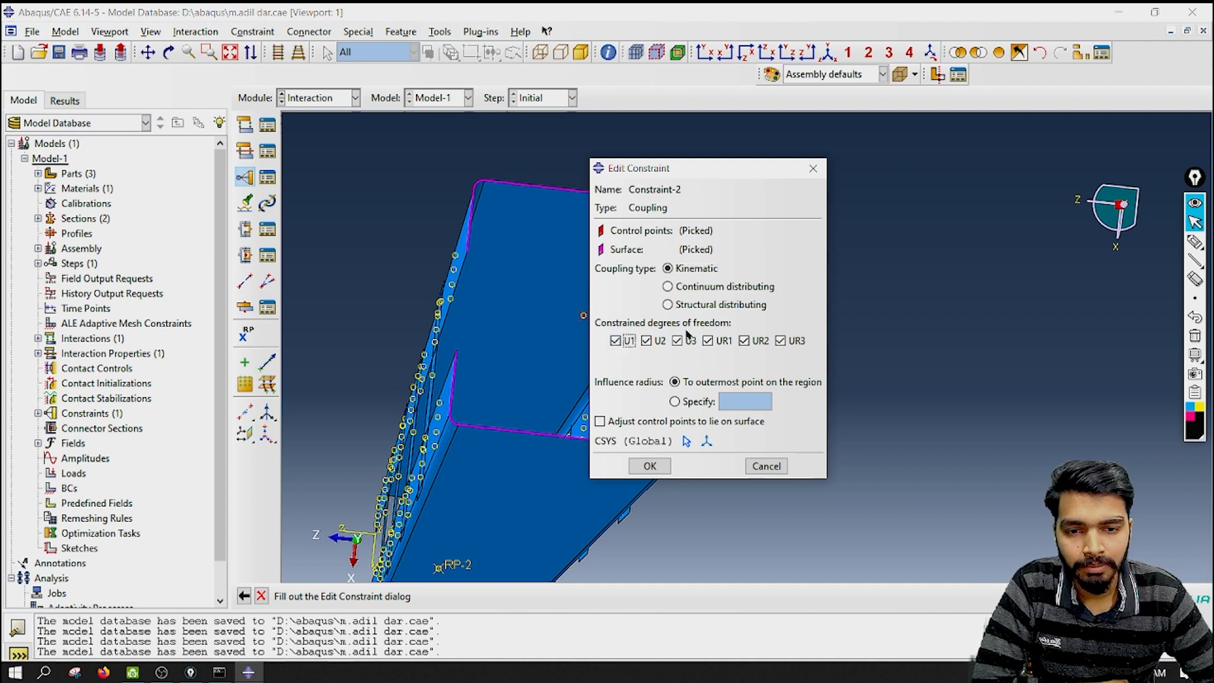
click(649, 466)
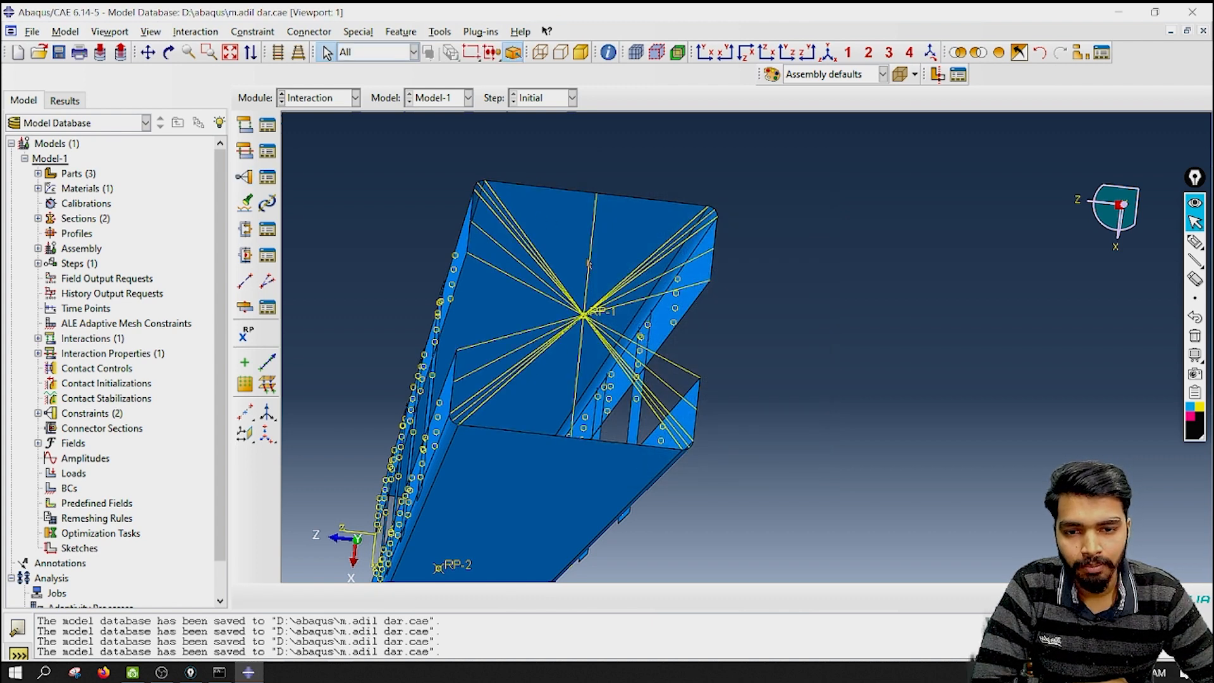
Start a coupling constraint named rp2 with reference point RP-2 at the column base as its control point.
scroll(623, 338, down, 5)
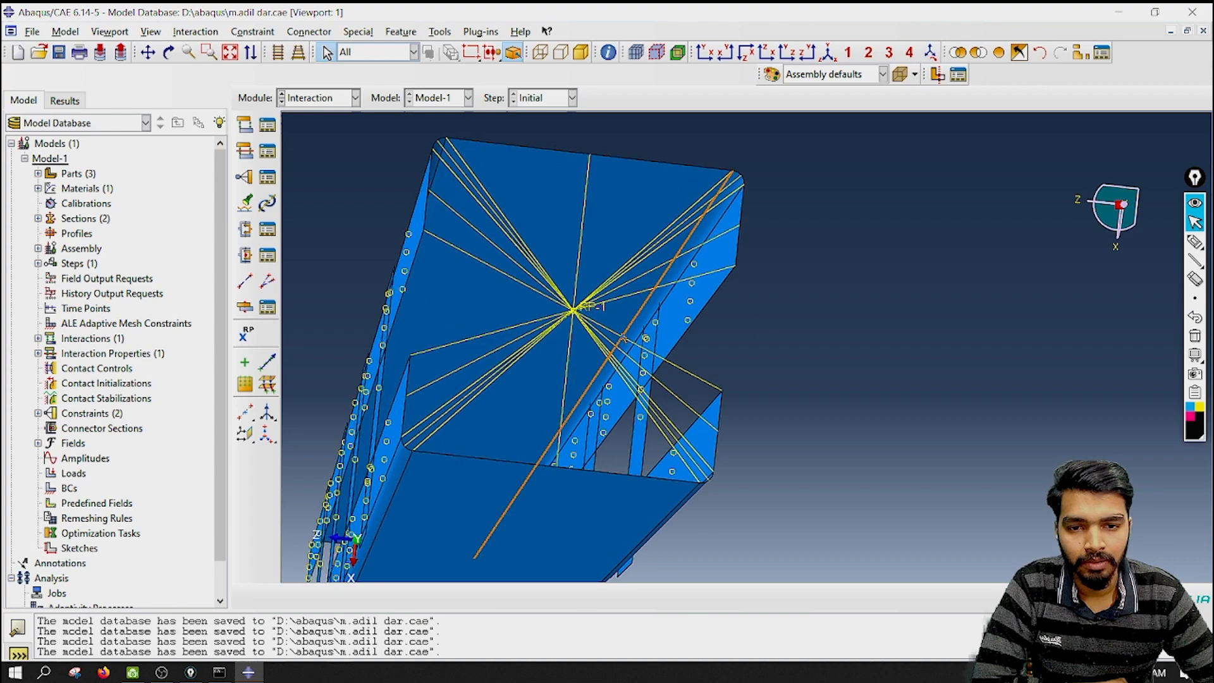
scroll(542, 418, up, 2)
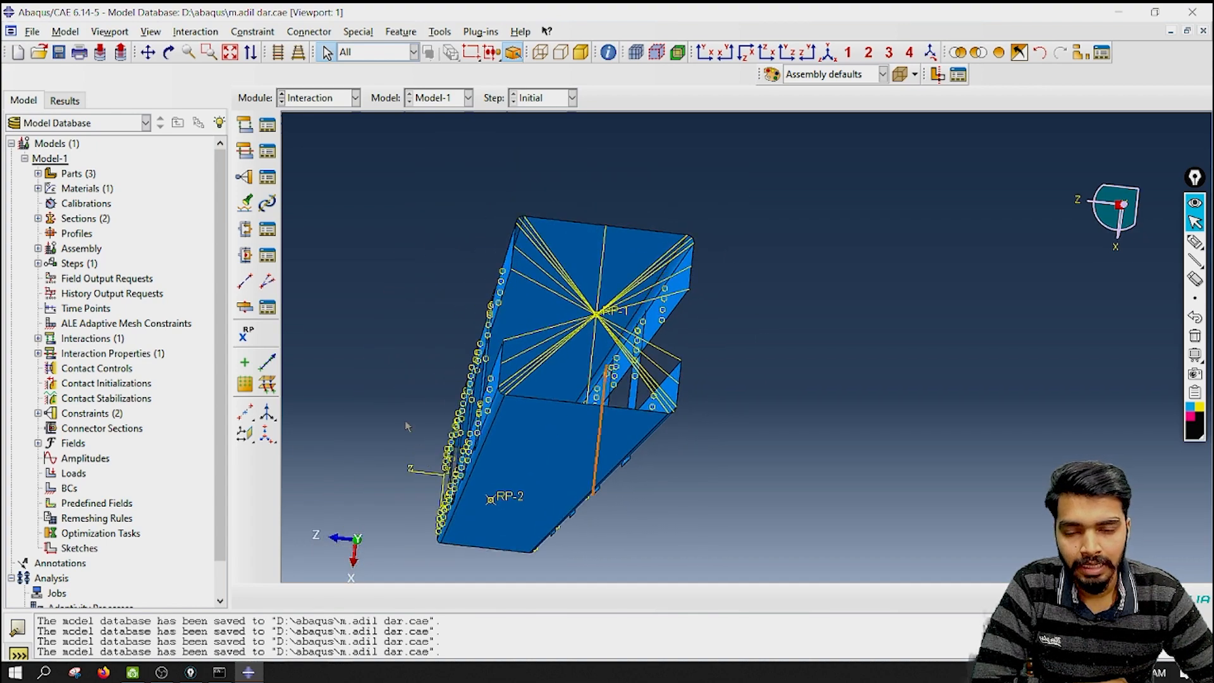
ctrl+alt+drag(406, 426, 688, 357)
ctrl+alt+drag(438, 430, 714, 371)
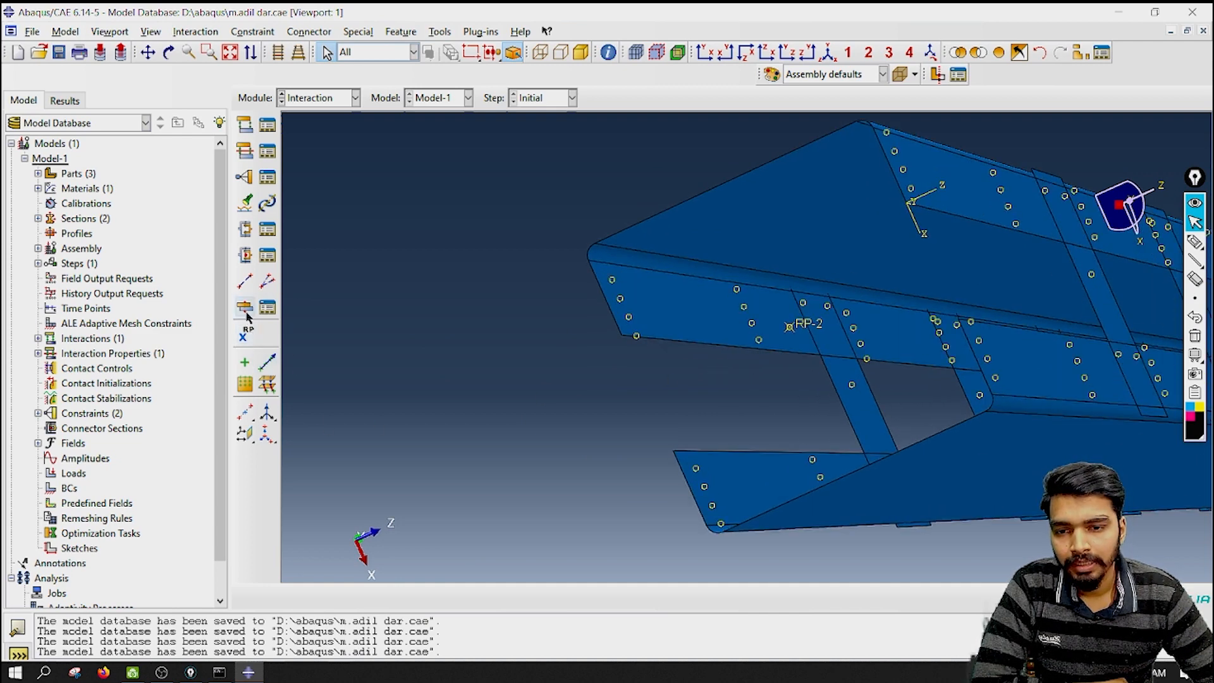
click(245, 178)
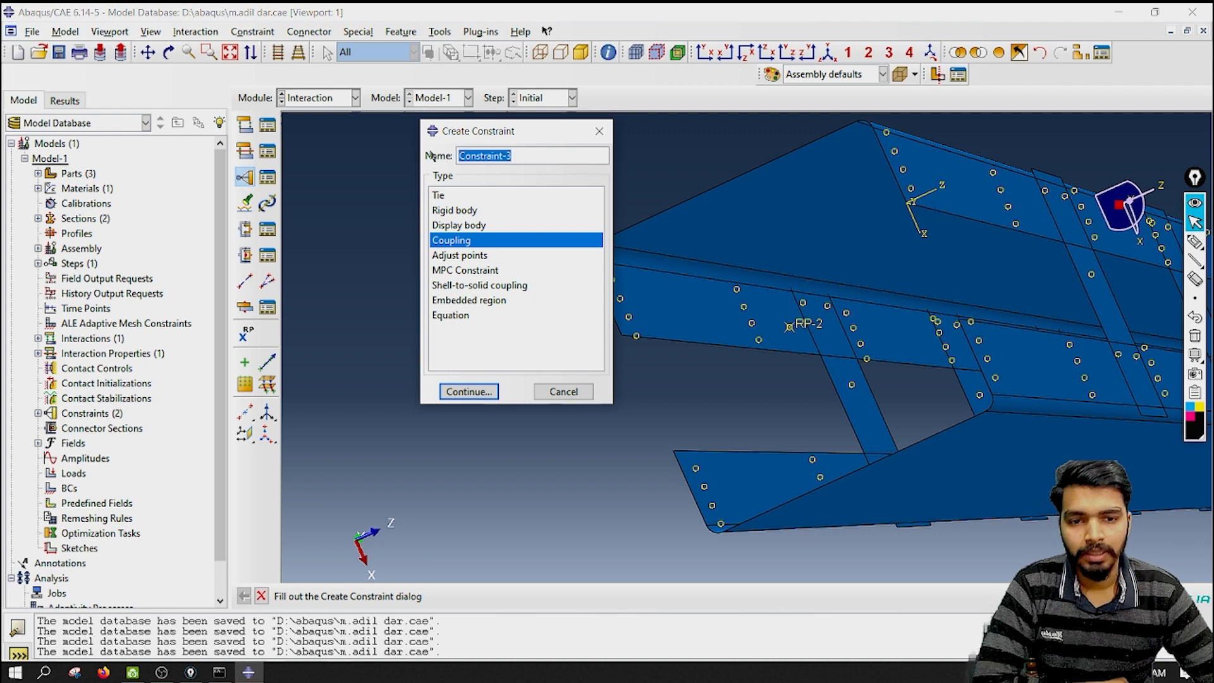
text(rp)
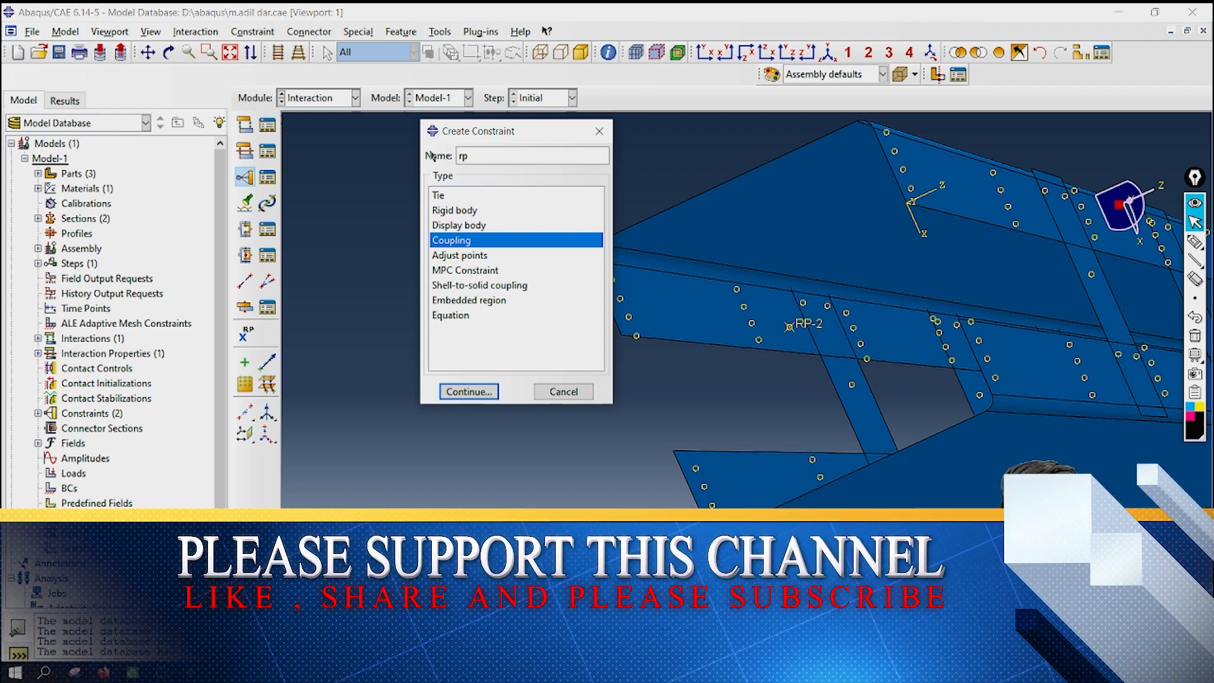
text(2)
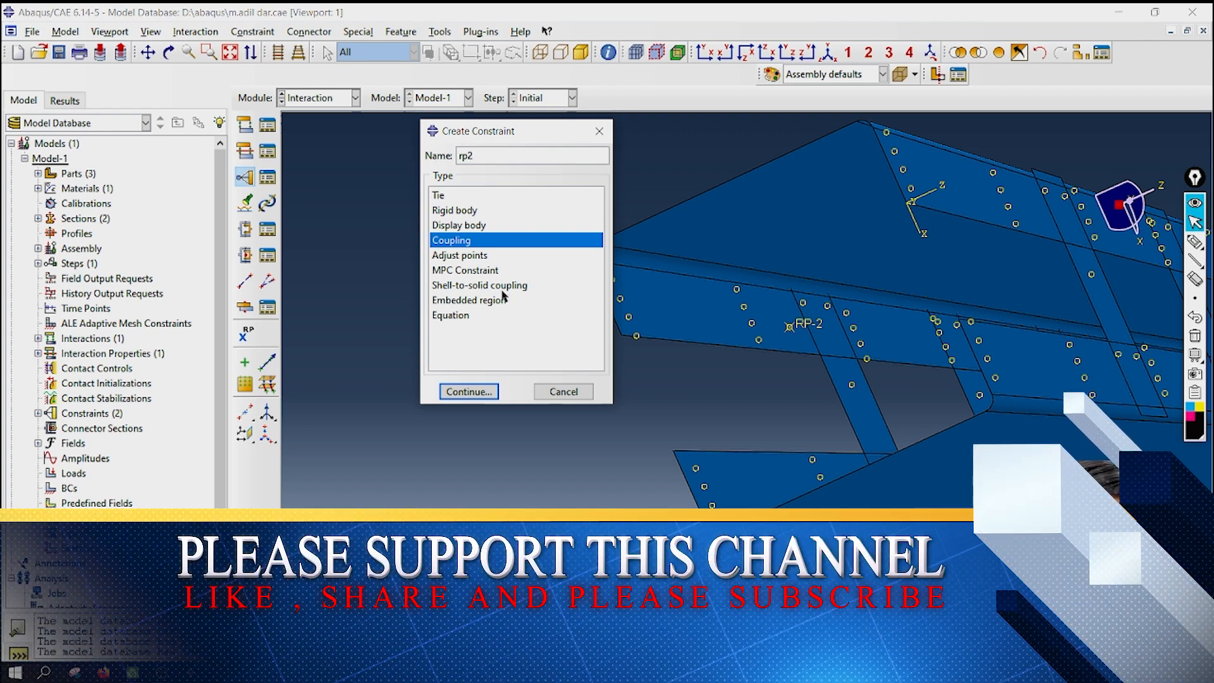
click(484, 393)
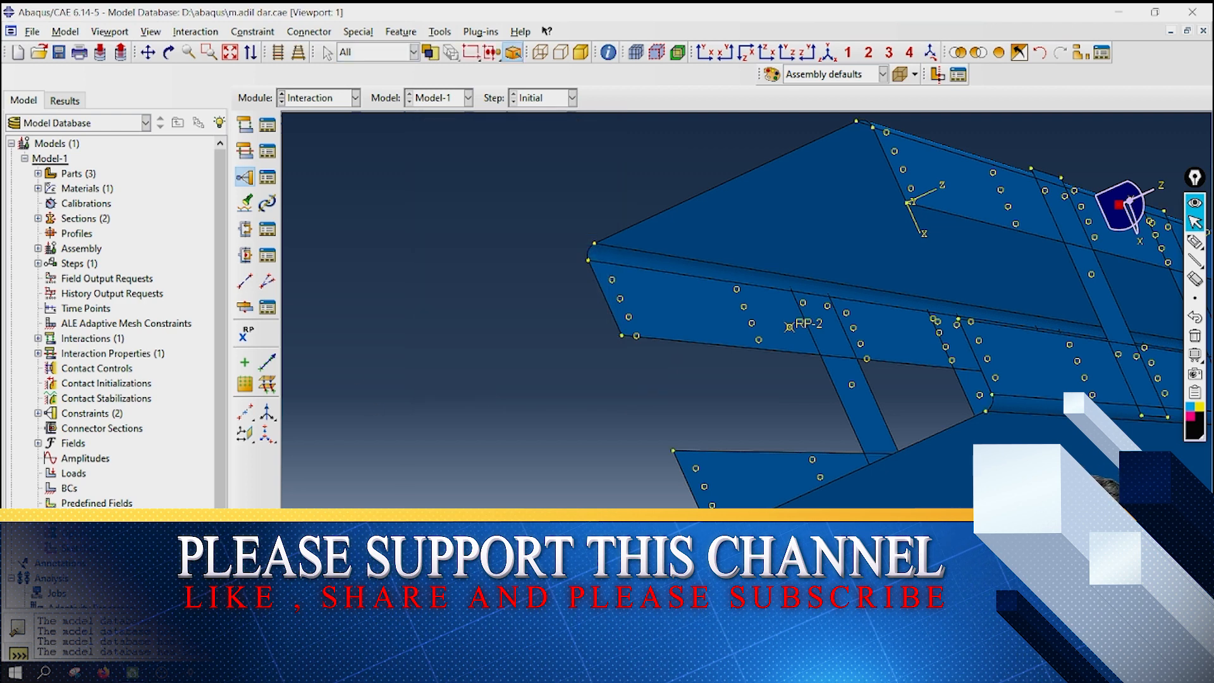
click(791, 328)
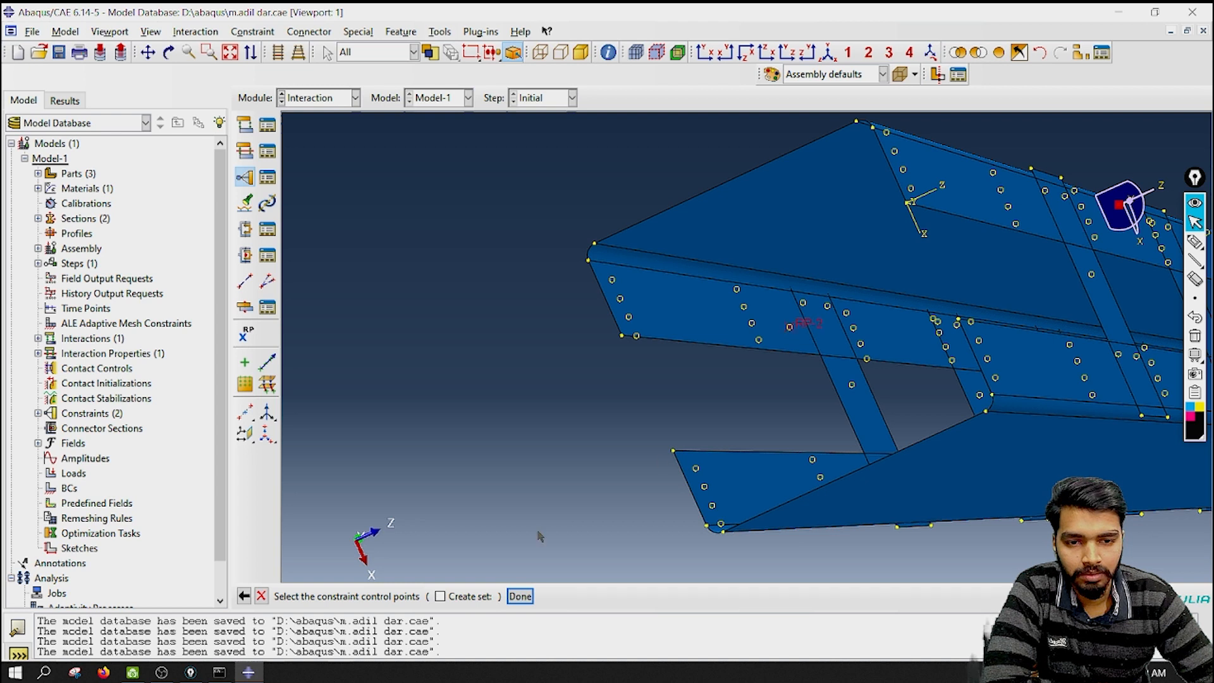
click(519, 597)
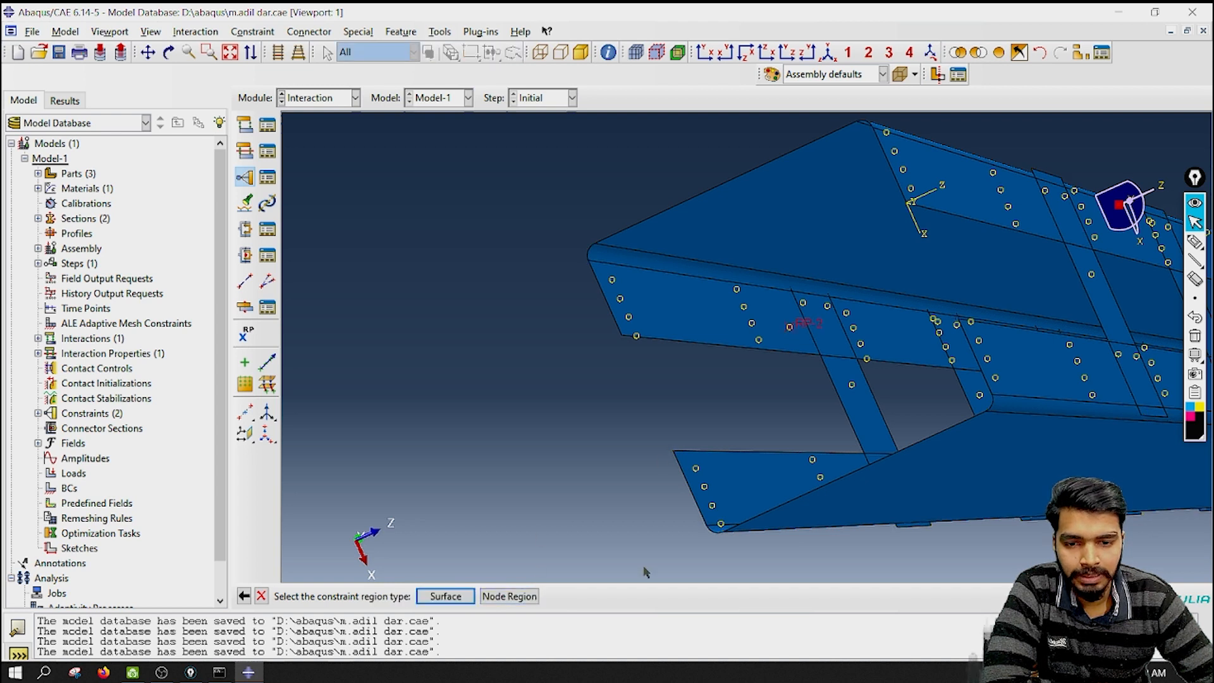
Define the rp2 coupling surface from both C-sections' end edges at the column base, using kinematic coupling with all six degrees of freedom constrained.
click(444, 596)
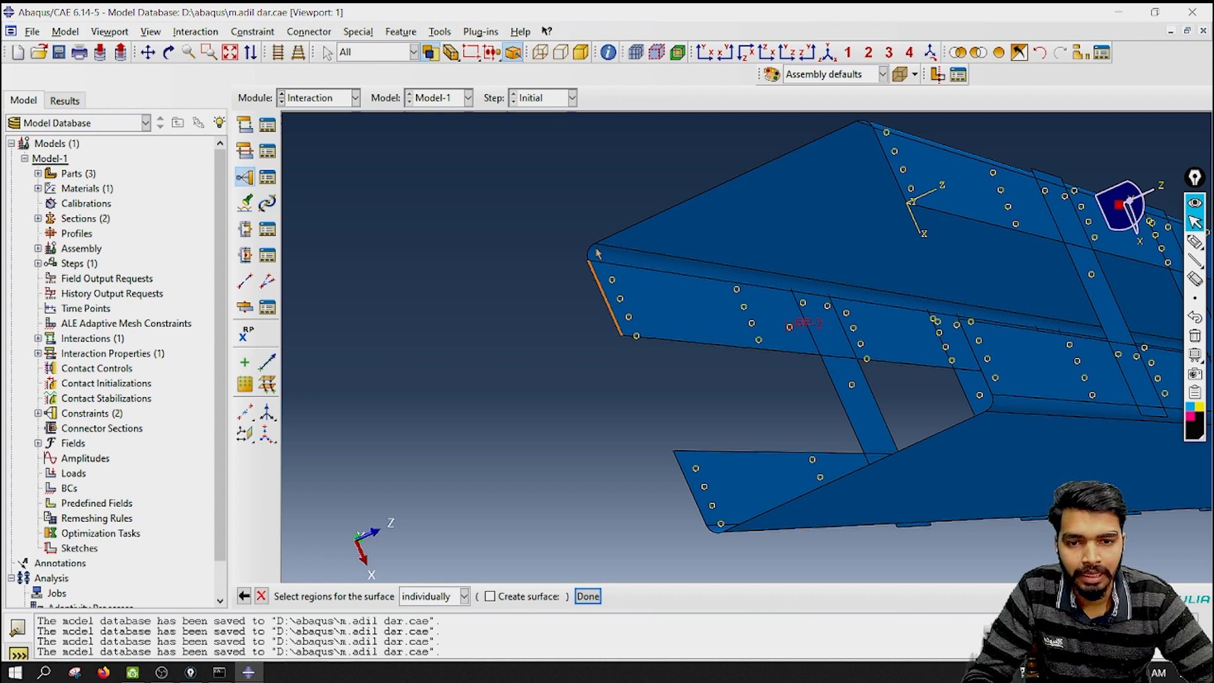
click(609, 305)
shift+click(646, 223)
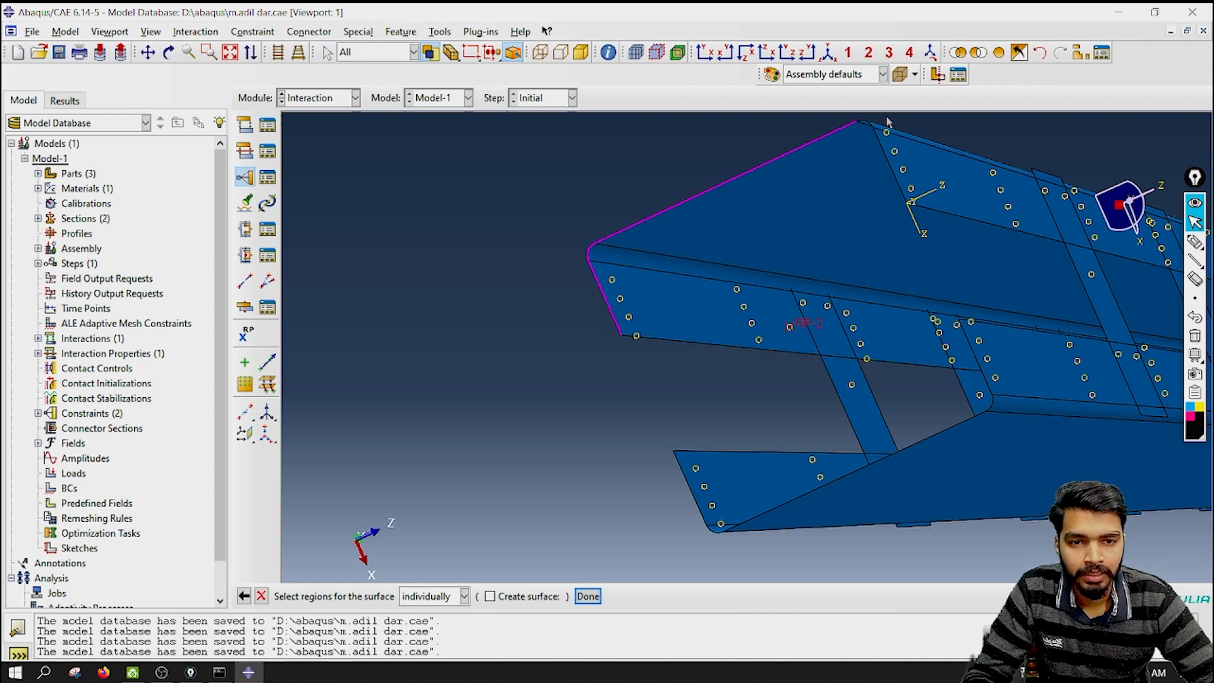
shift+click(889, 165)
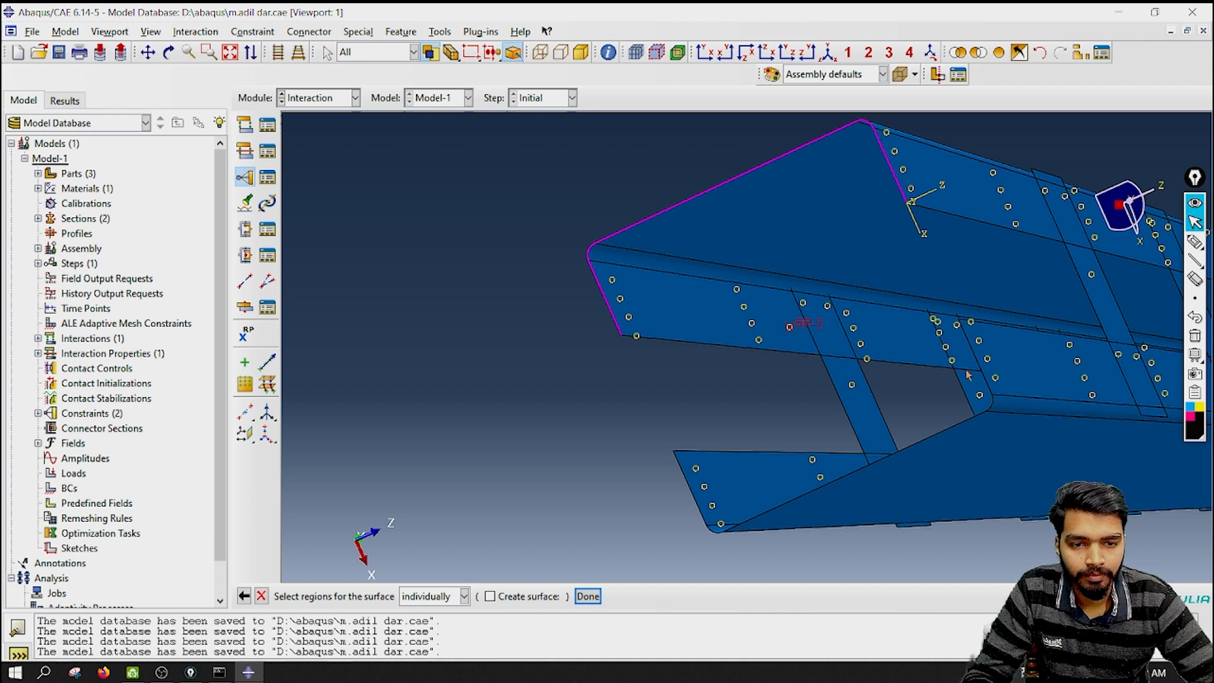
shift+click(991, 379)
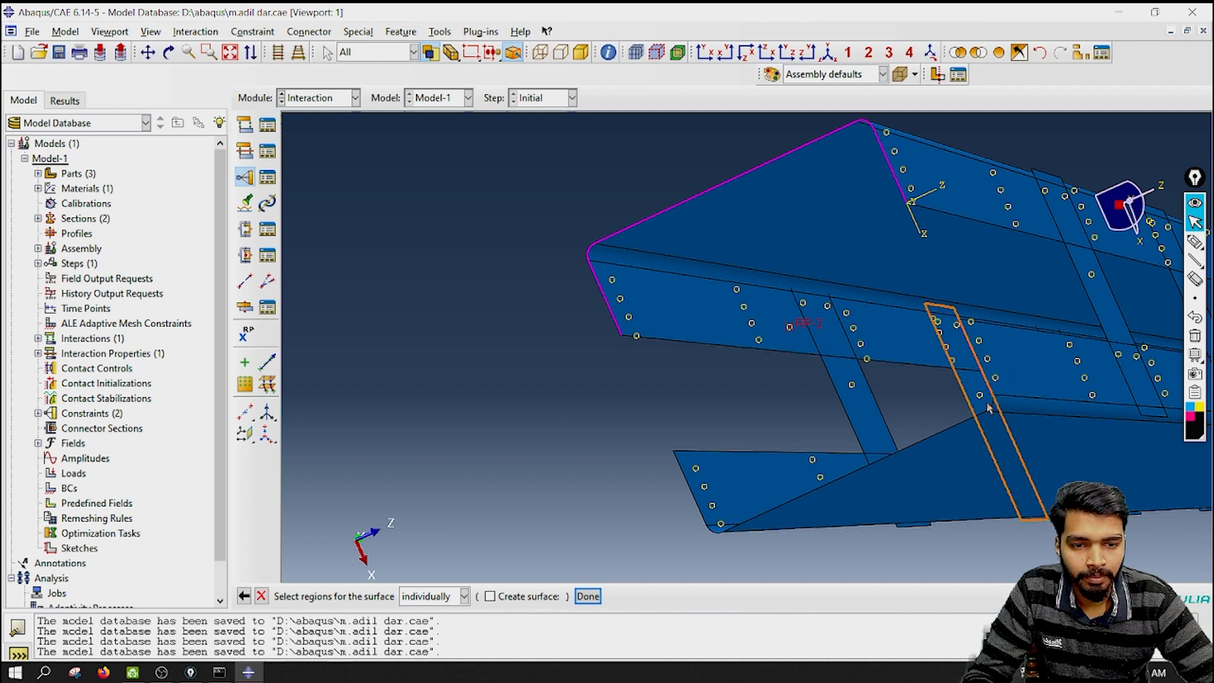
shift+click(952, 433)
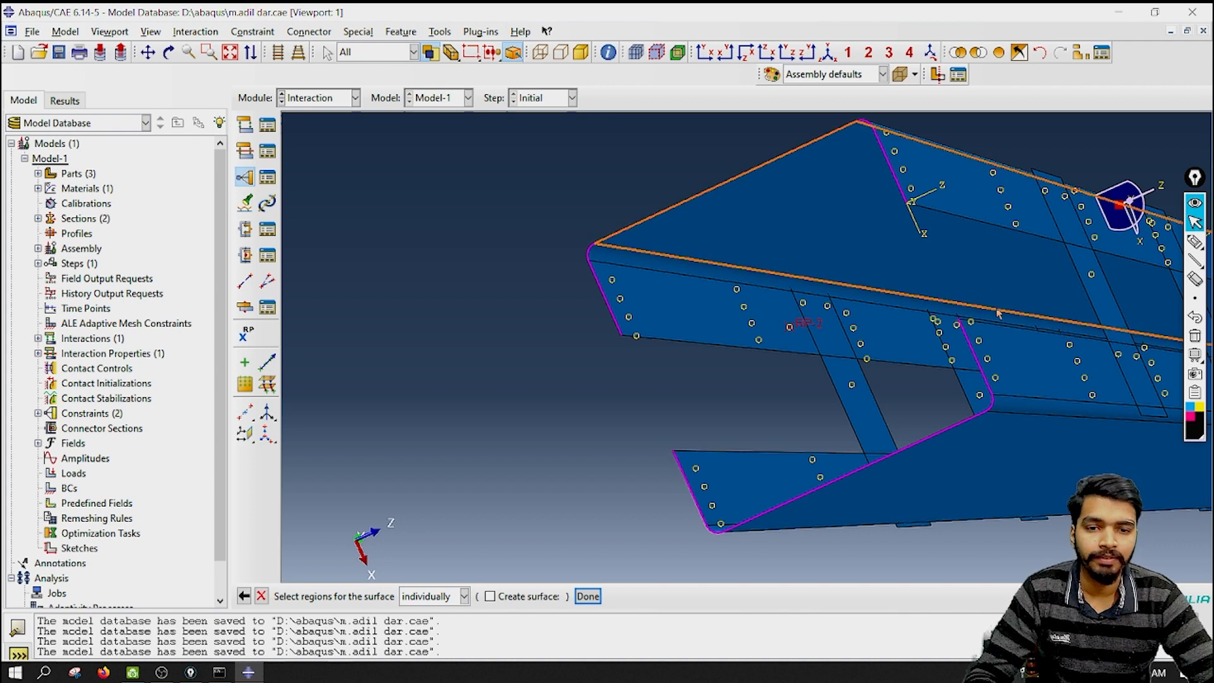
click(754, 325)
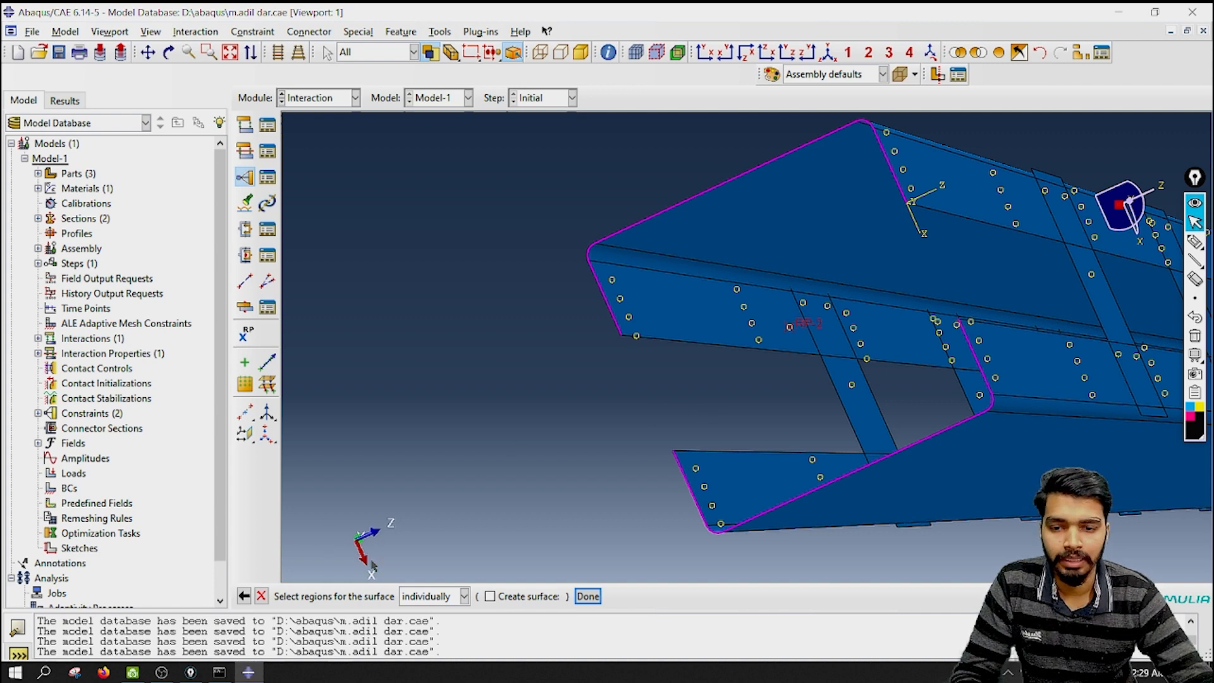
click(587, 596)
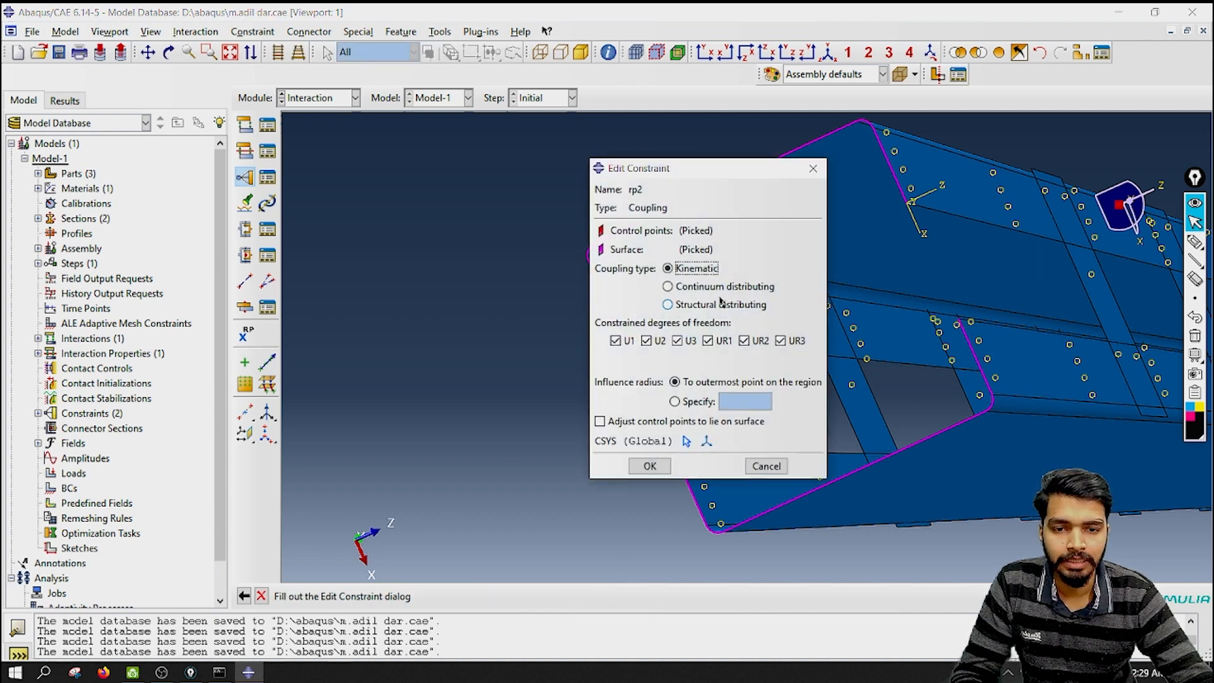
click(651, 466)
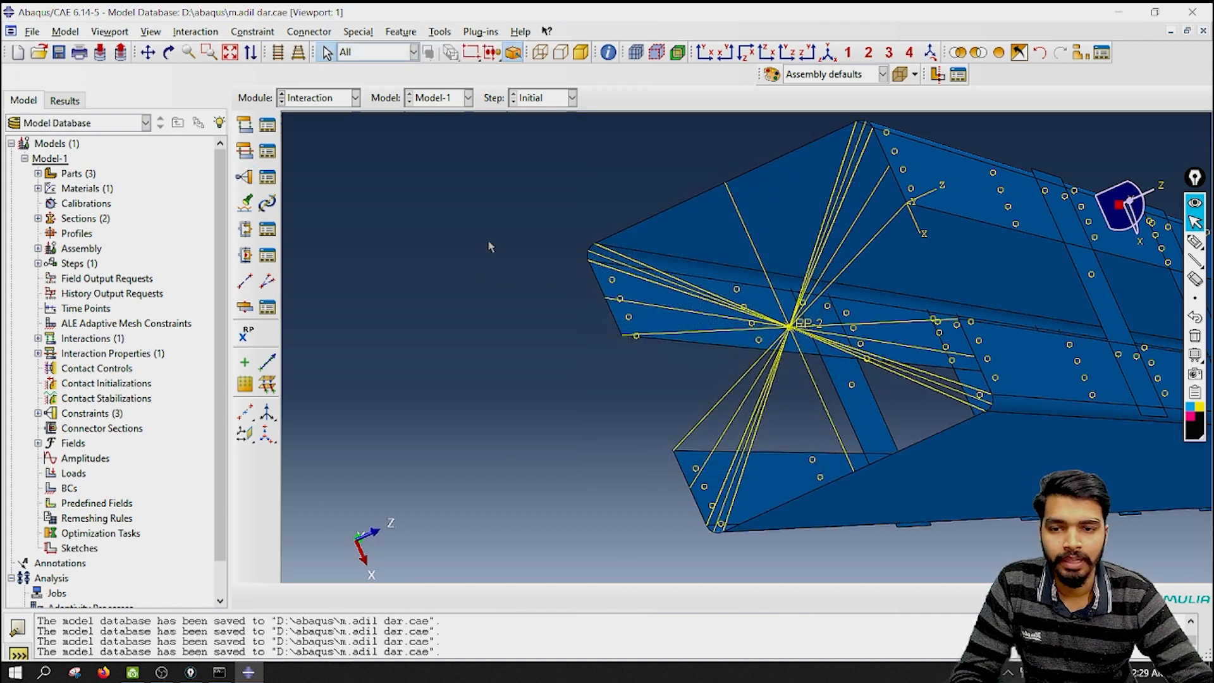
Review the settings of coupling Constraint-2 and rename it rp1 in the Constraint Manager.
click(275, 177)
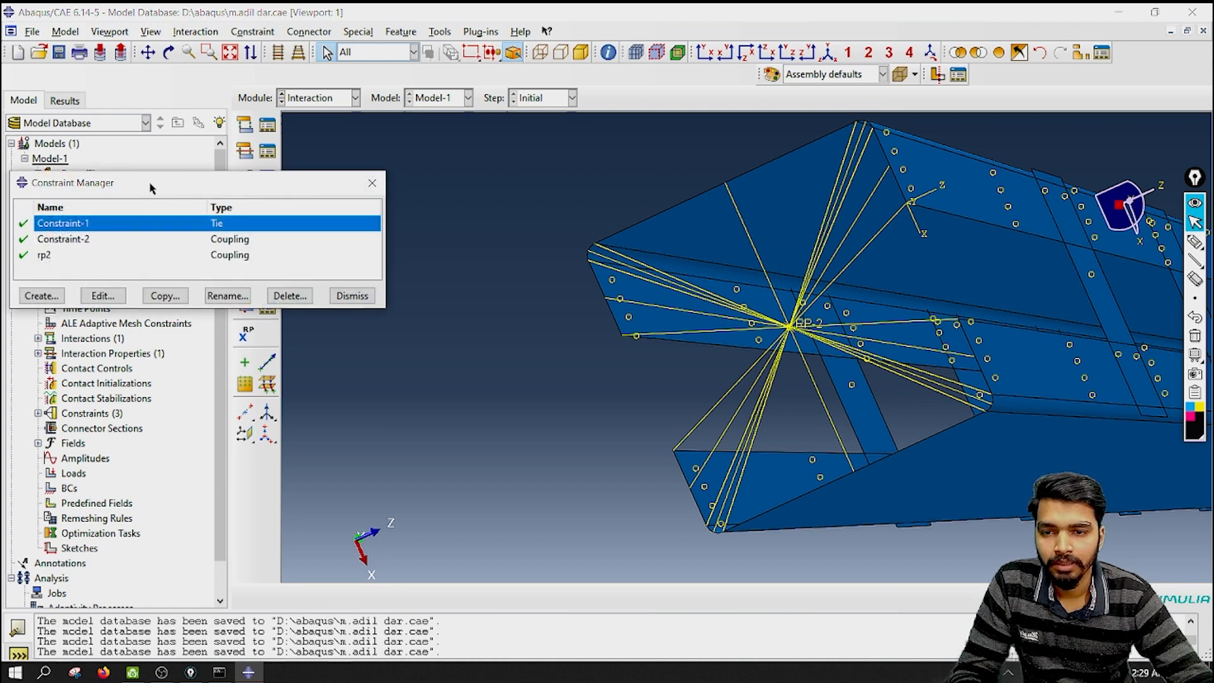
drag(150, 186, 462, 186)
click(370, 240)
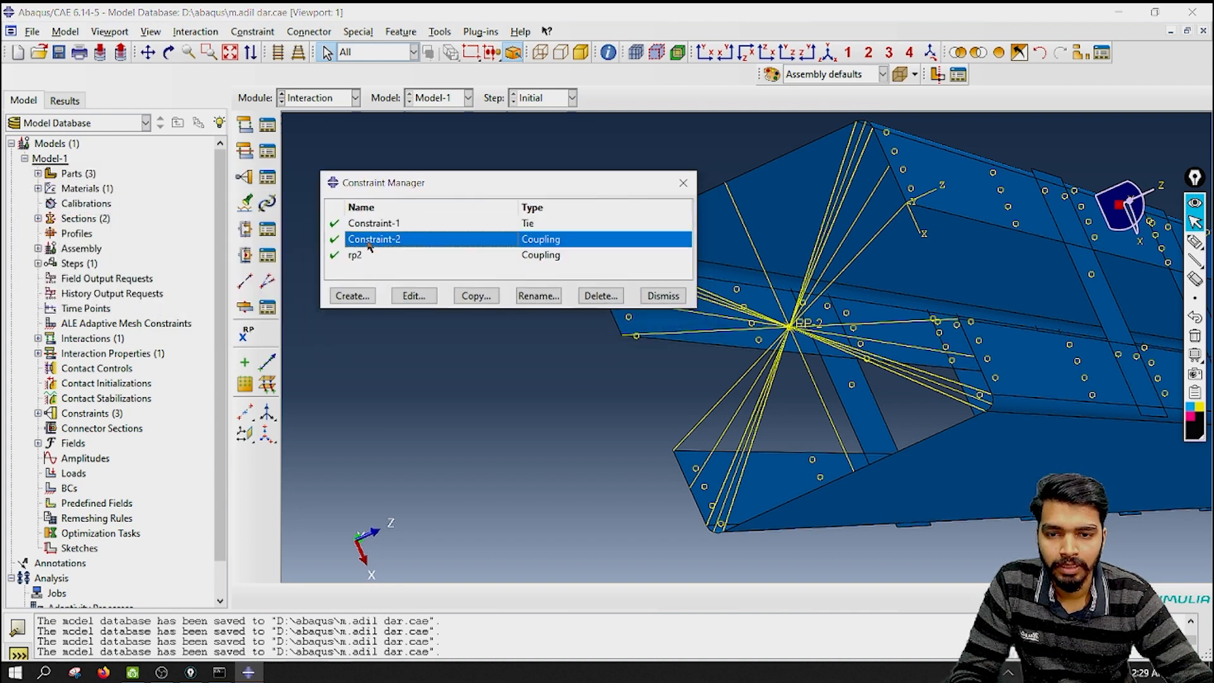
click(408, 296)
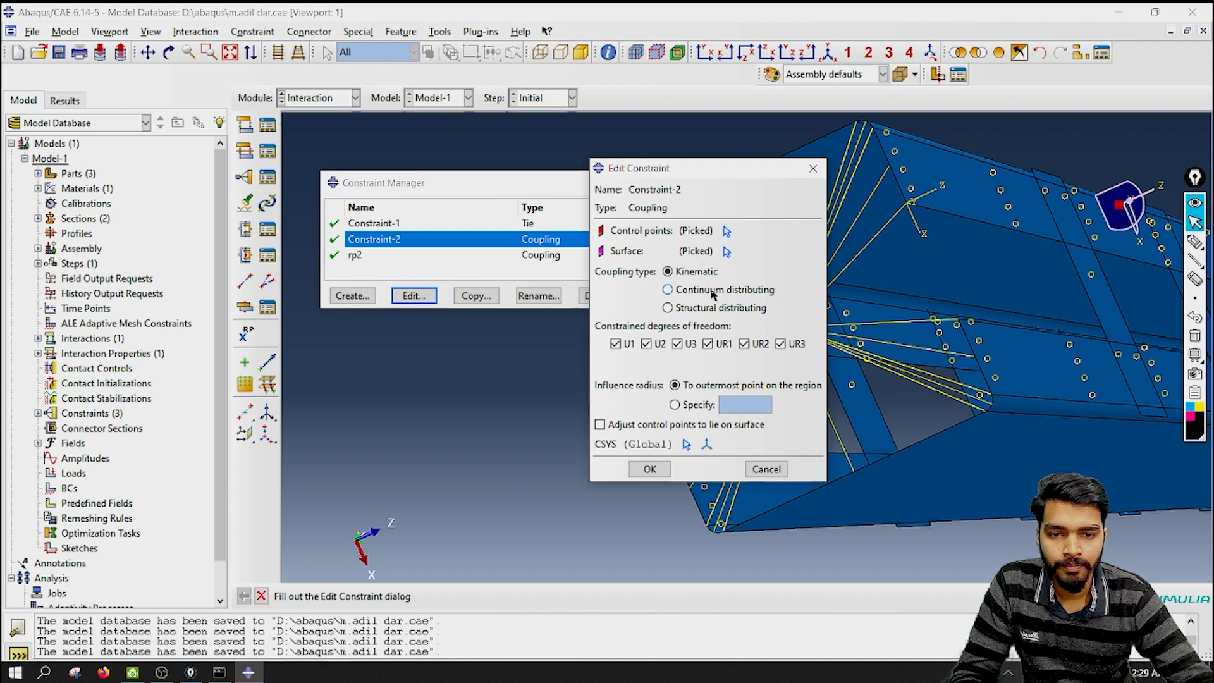
click(814, 168)
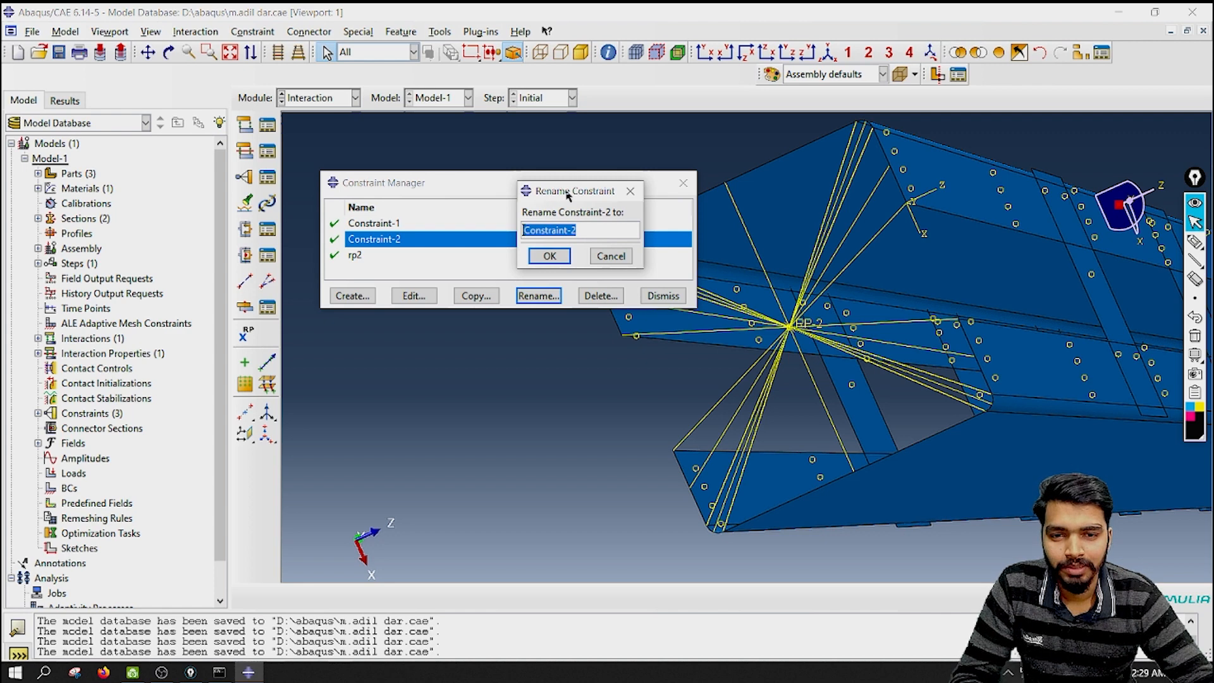
drag(568, 196, 553, 289)
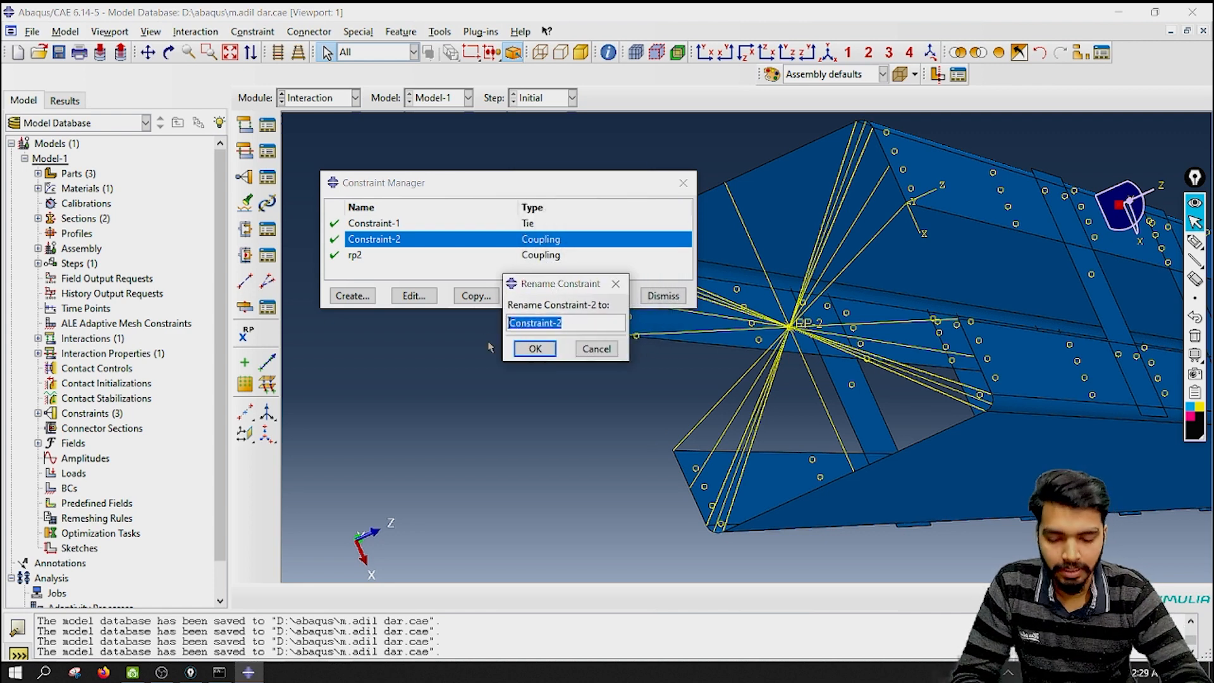
text(rp1)
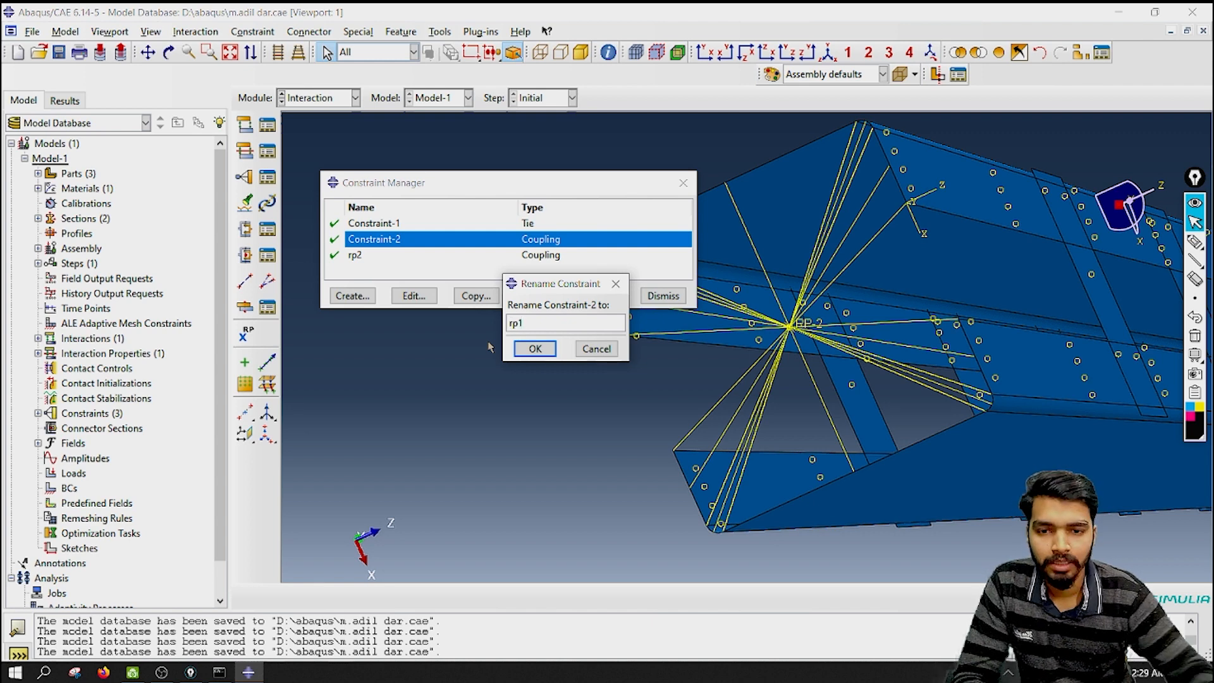
click(535, 348)
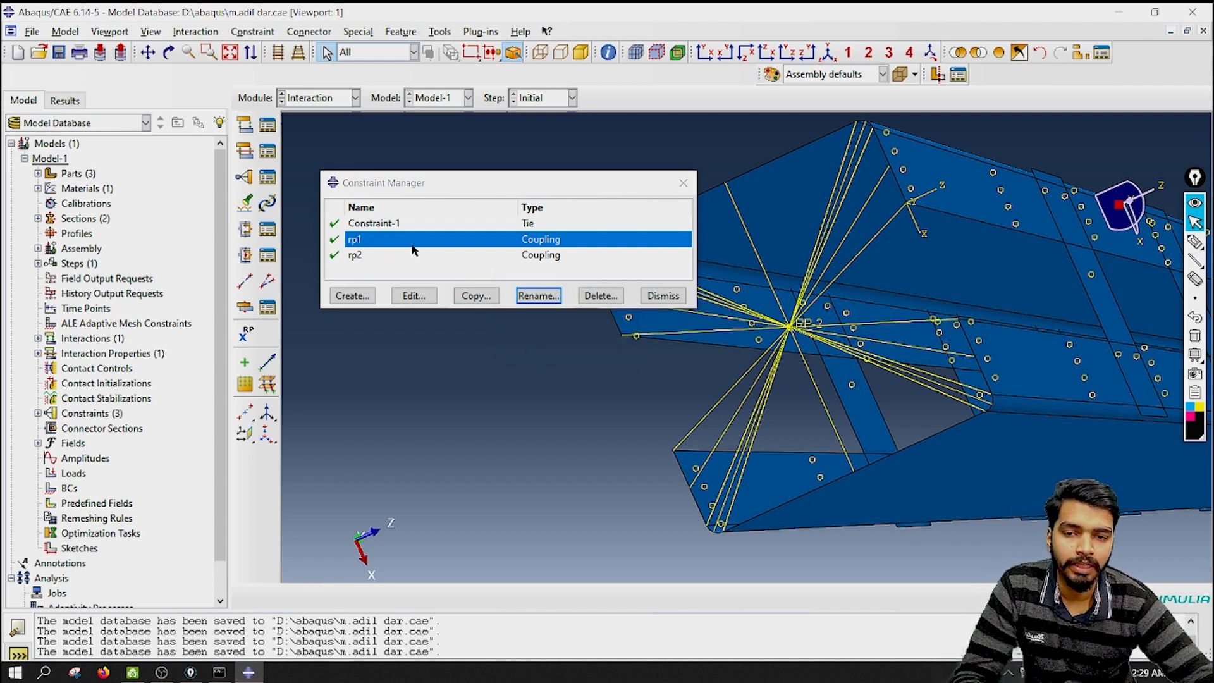
click(372, 256)
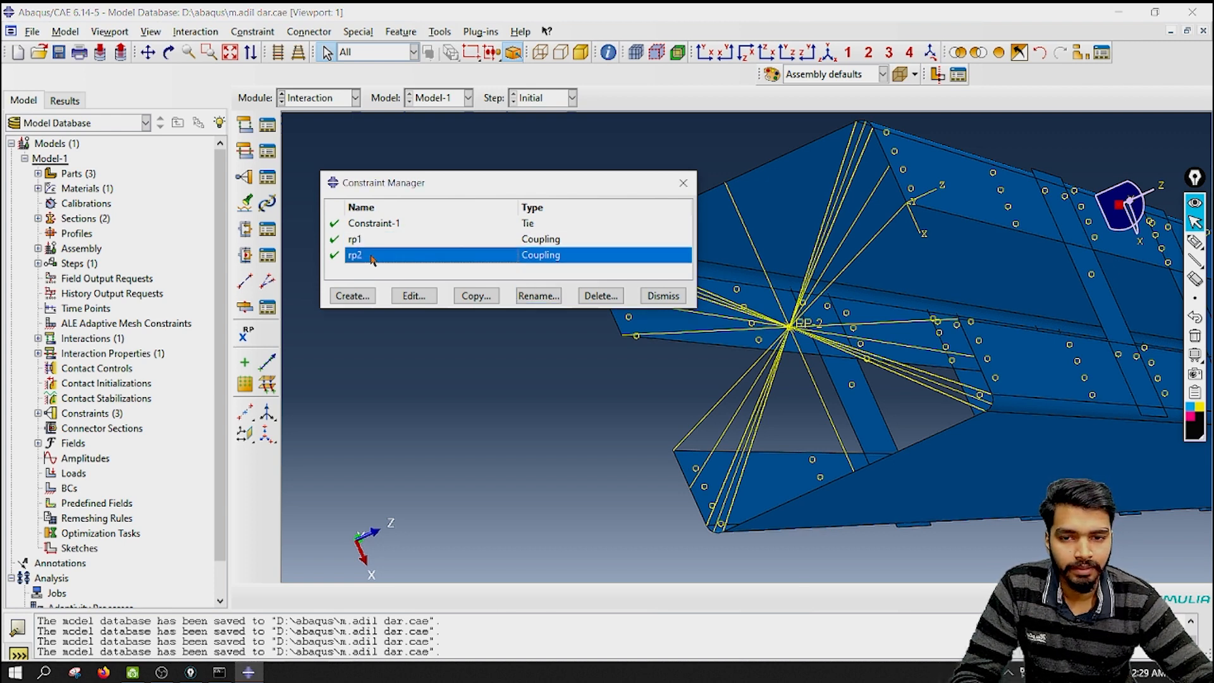
click(382, 226)
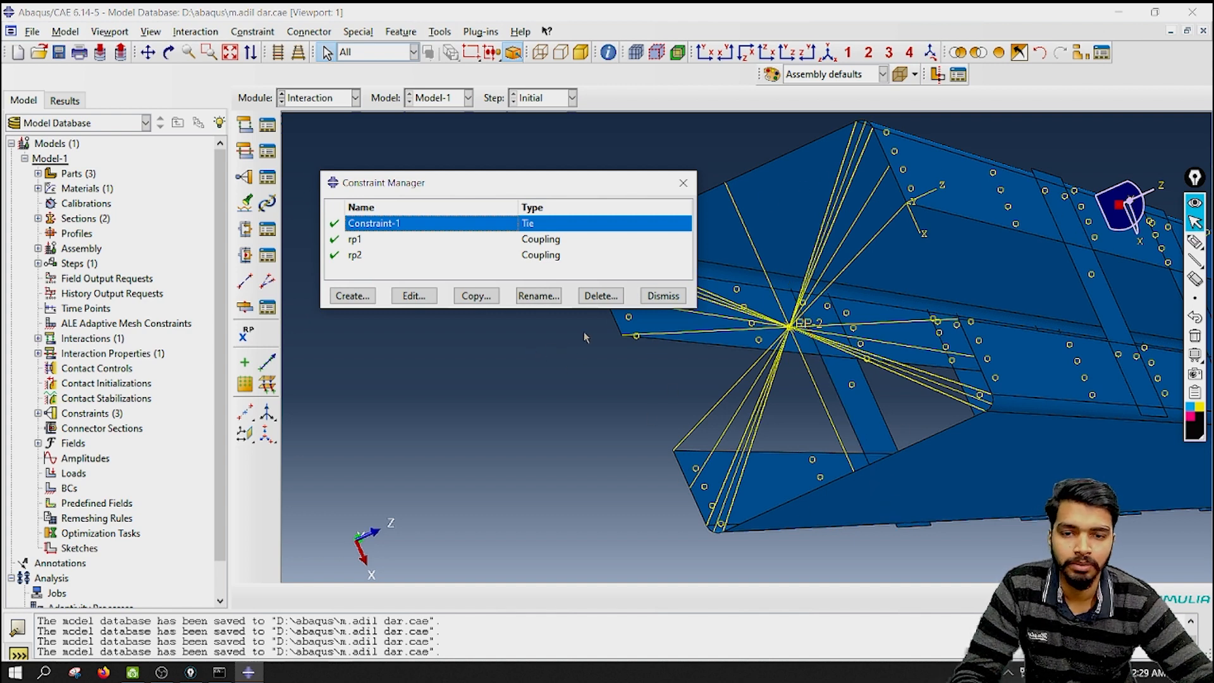
click(657, 296)
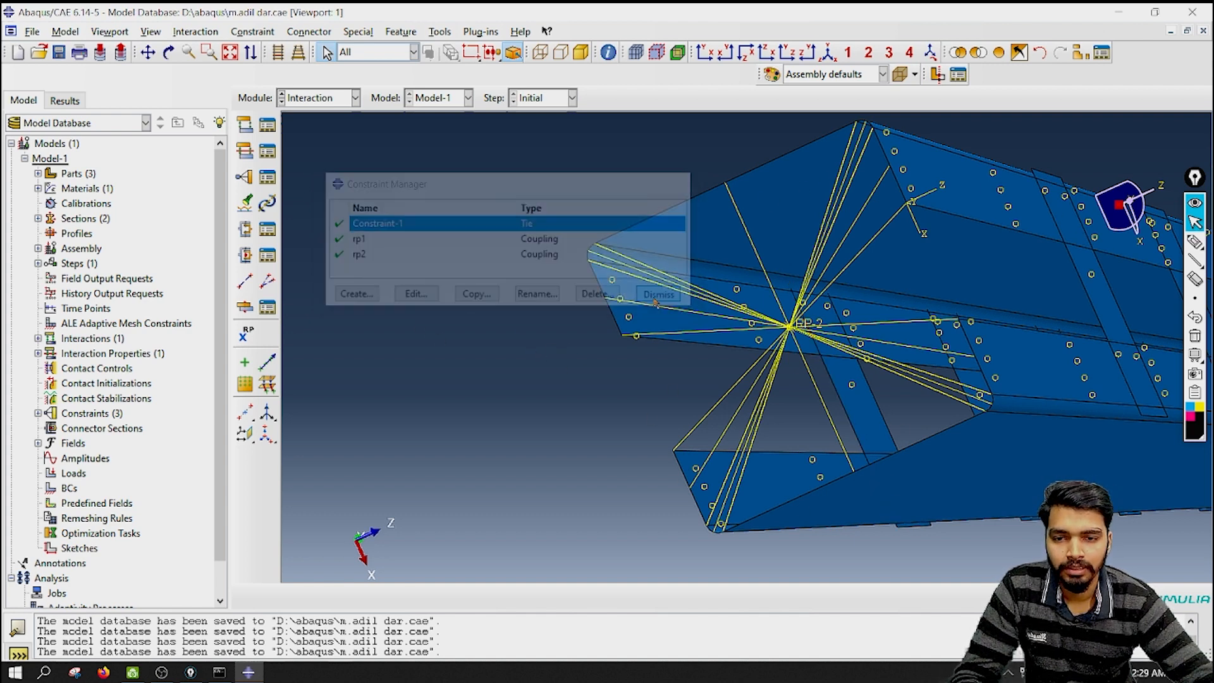
Save the model database with the whole column shown in isometric view.
click(829, 54)
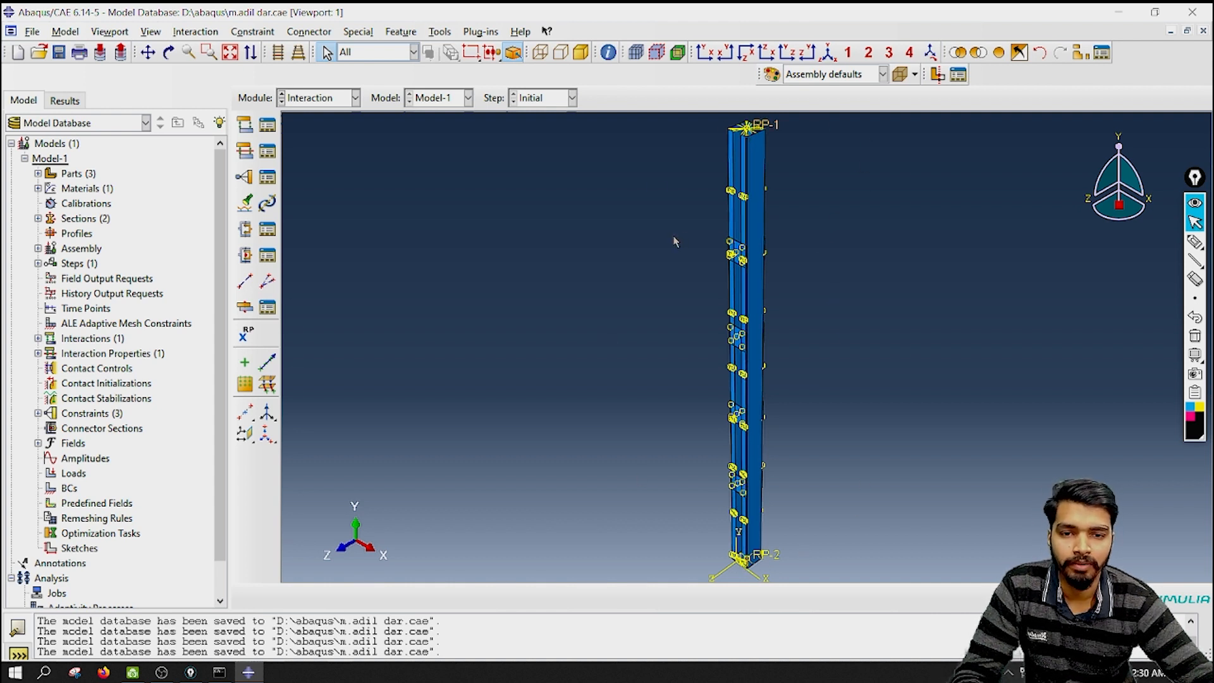
click(320, 99)
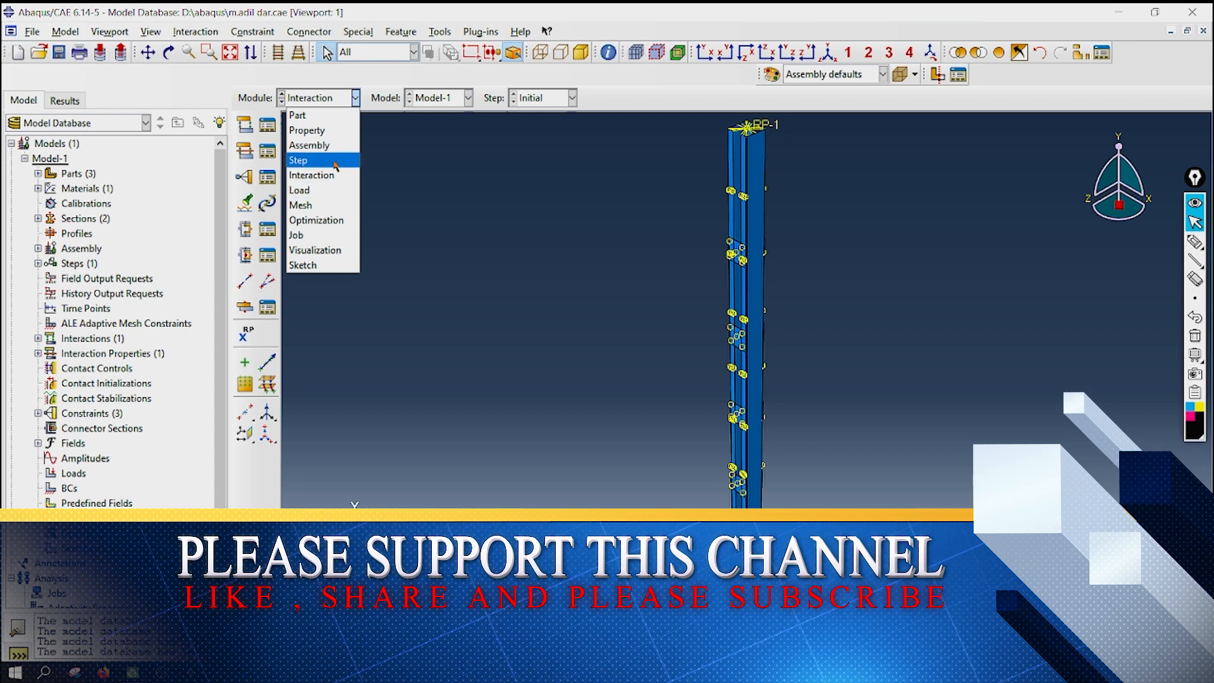
click(550, 203)
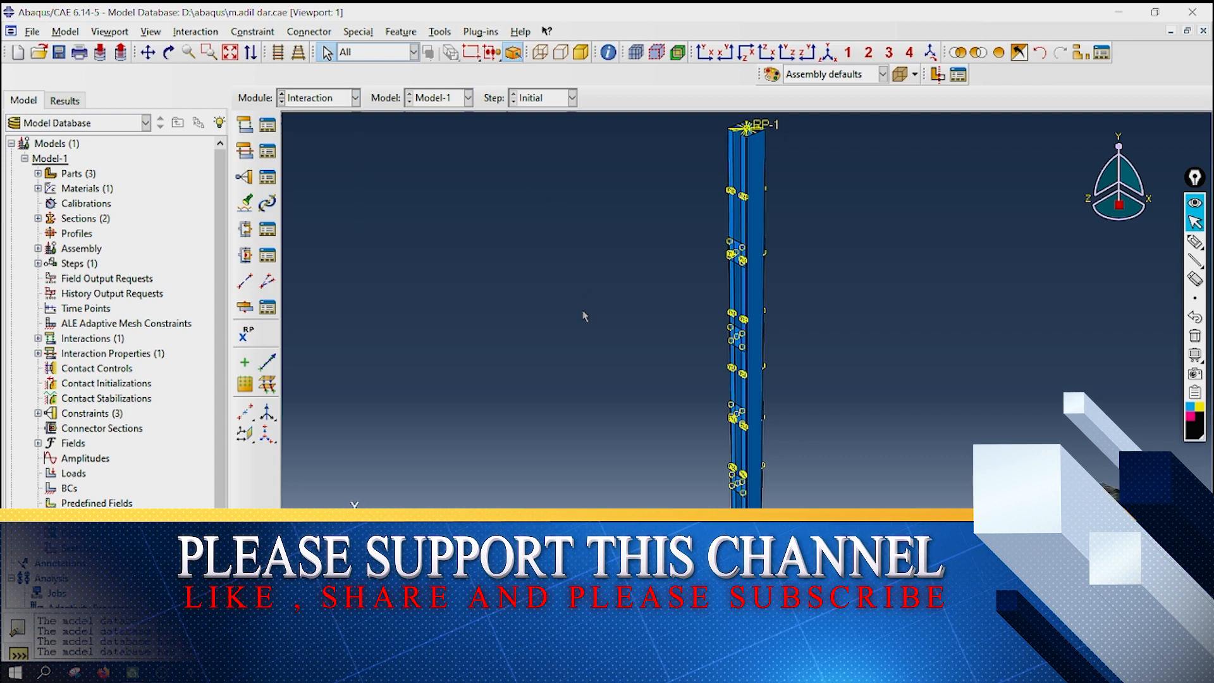
scroll(695, 310, down, 1)
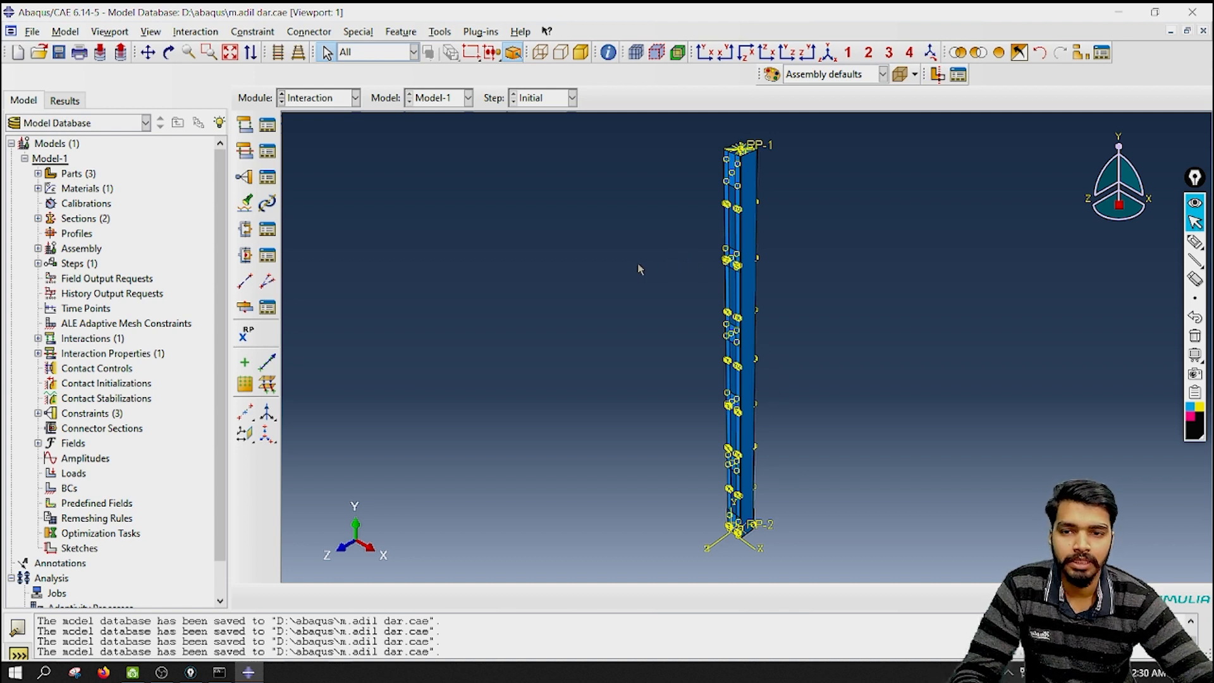
click(59, 53)
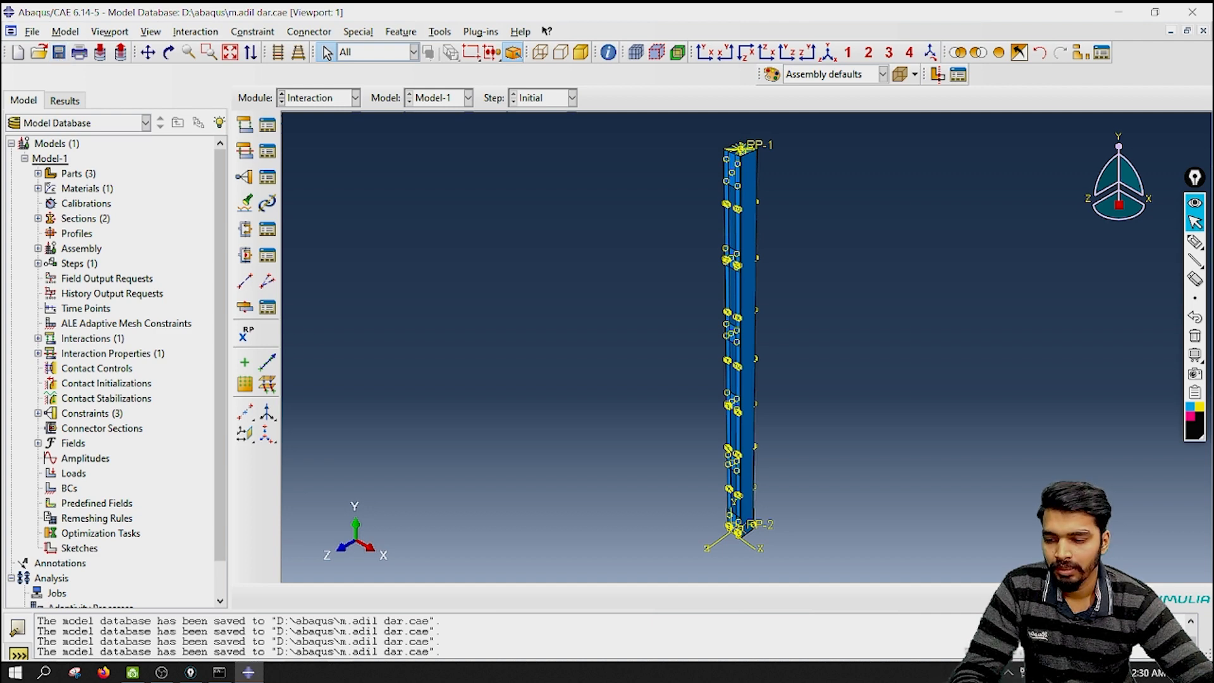